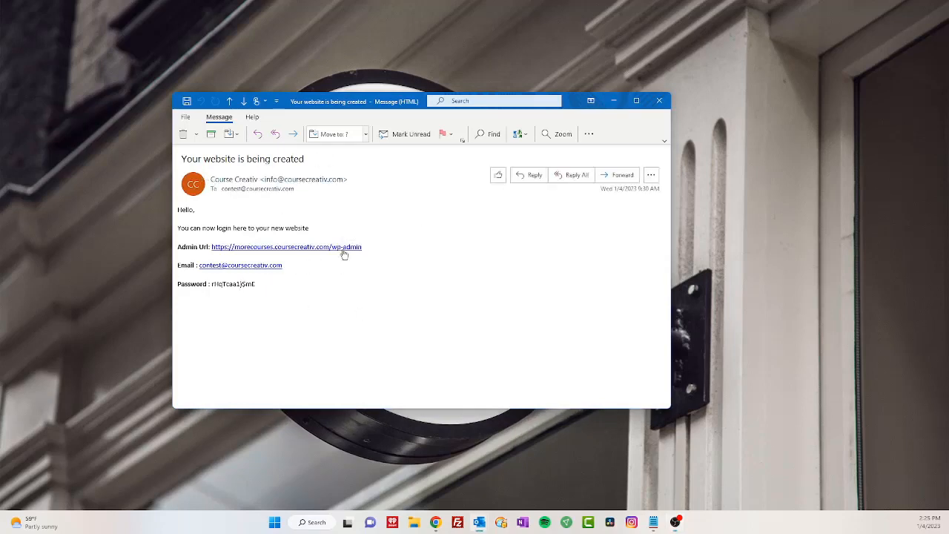
Open the new website's admin login page in the browser and close the WPCS Console page.
left_click(620, 104)
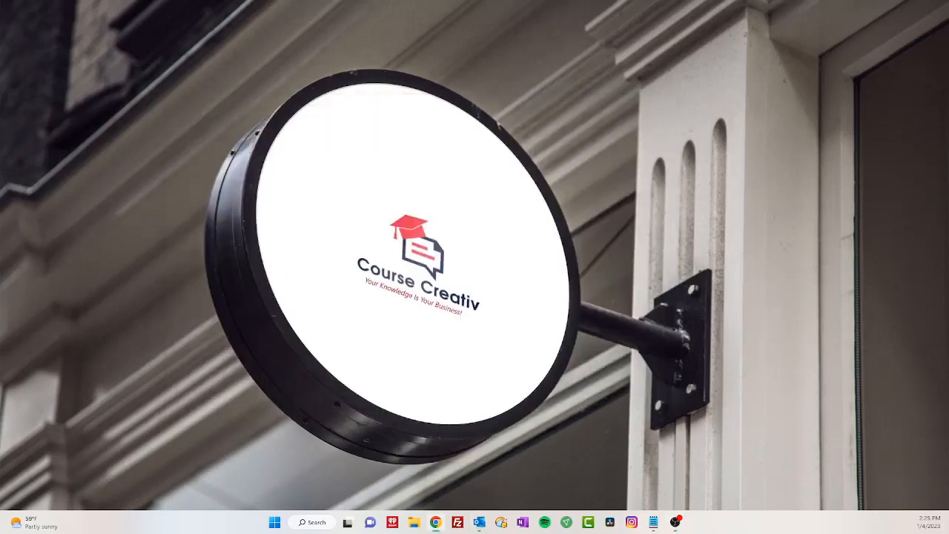
left_click_drag(948, 141, 301, 1)
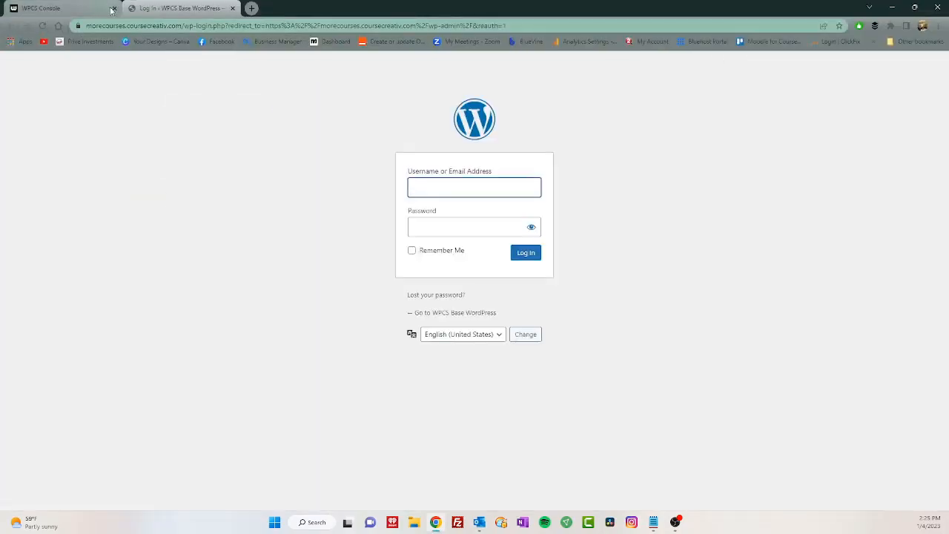
left_click(113, 8)
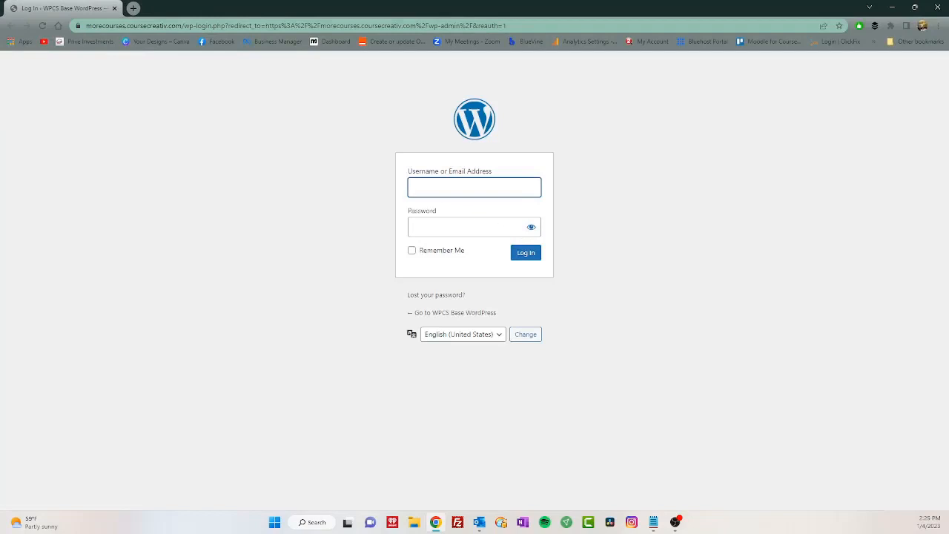
Copy the login email from the website creation message and enter it as the username on the WordPress login form.
key("alt+Tab")
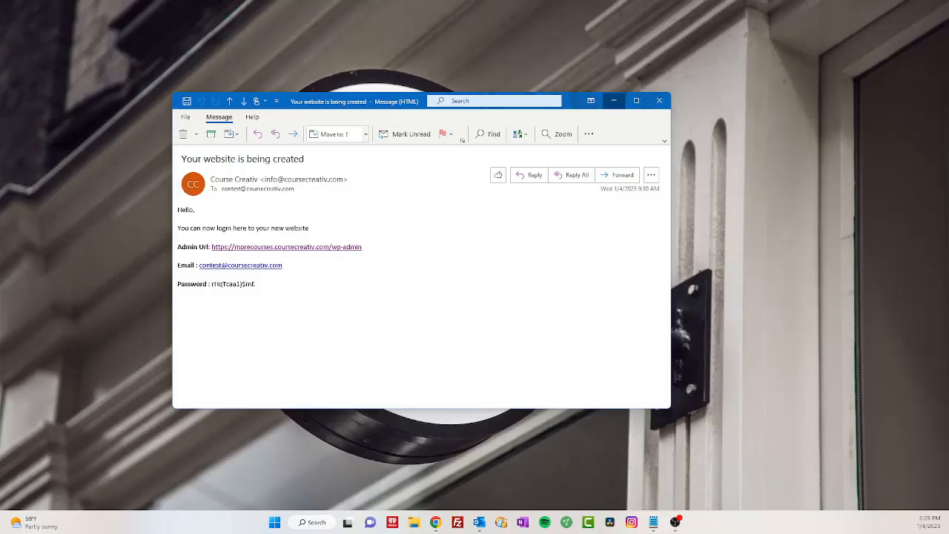
left_click_drag(397, 106, 948, 164)
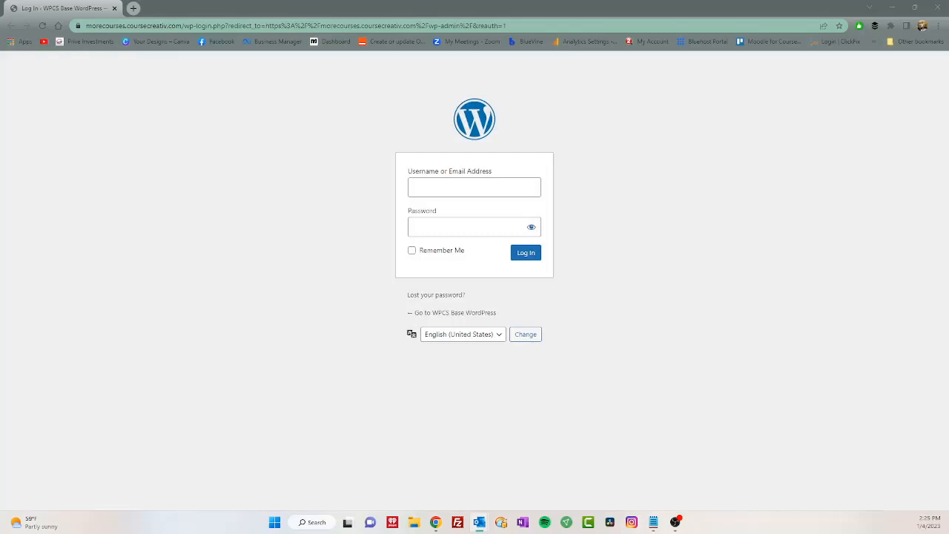
left_click(437, 186)
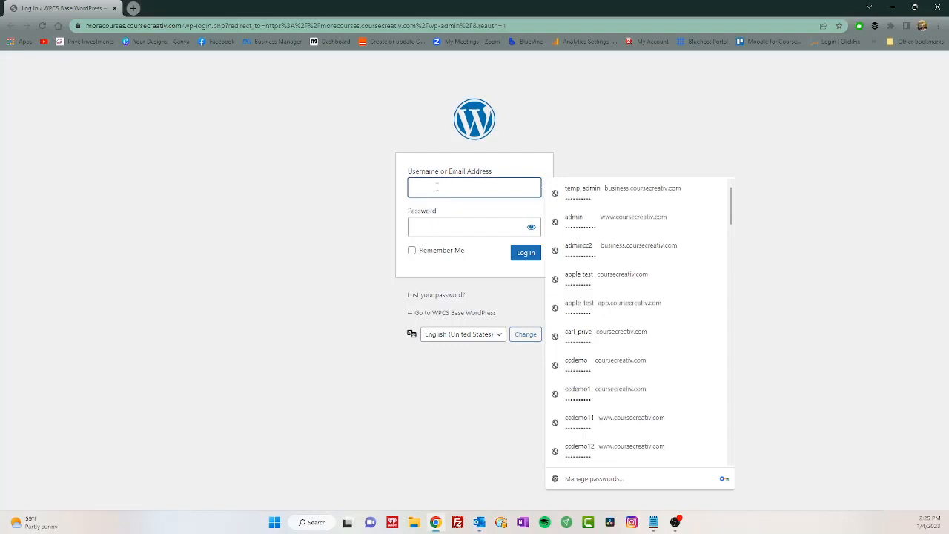
key("ctrl+v")
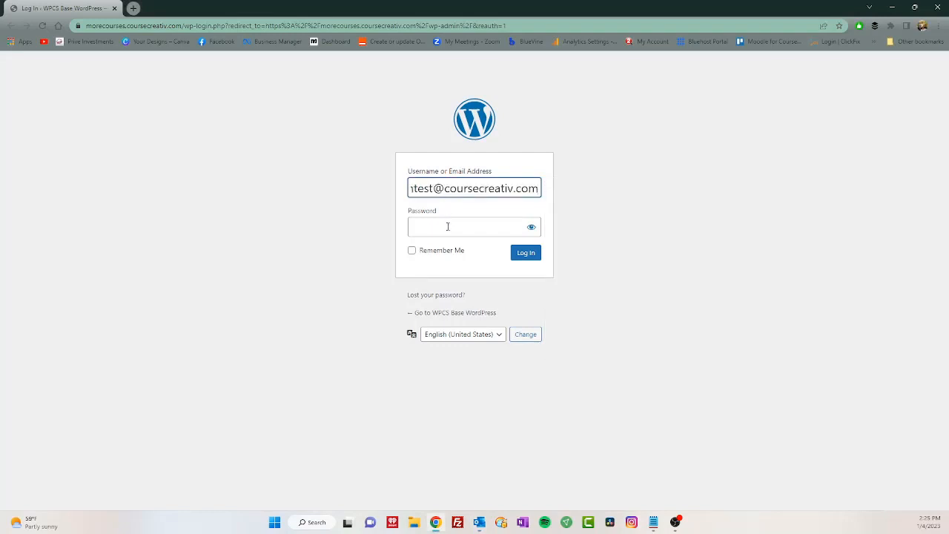
Log in with the account password copied from the message and save the login in the browser.
left_click(448, 226)
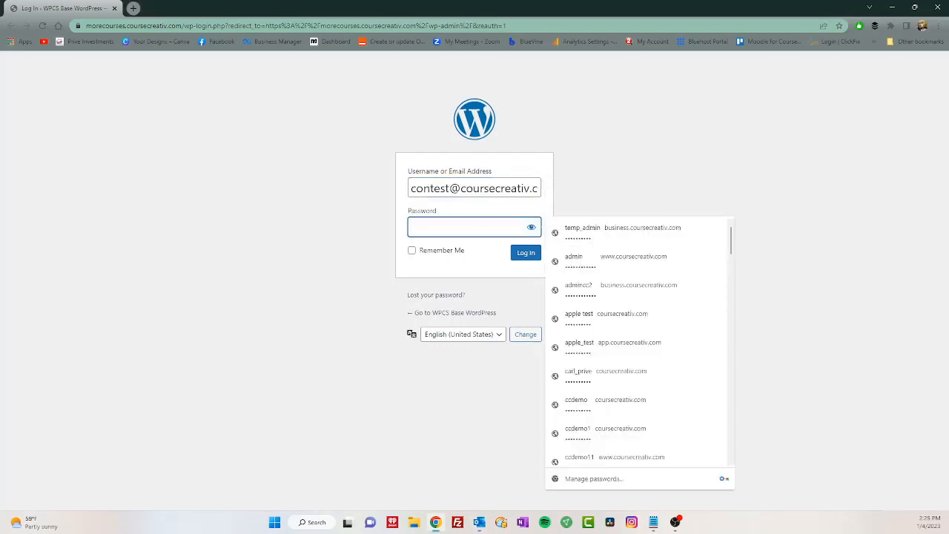
key("alt+Tab")
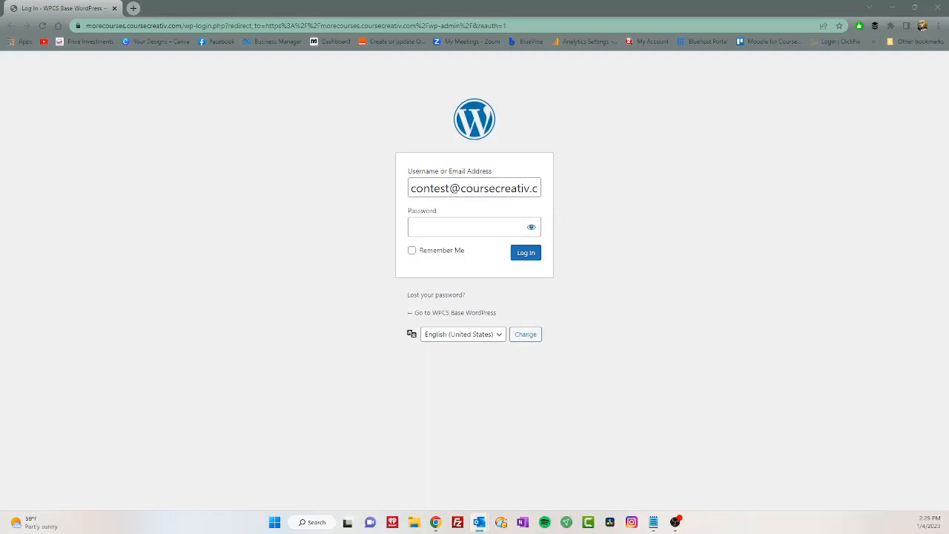
left_click(448, 224)
key("ctrl+v")
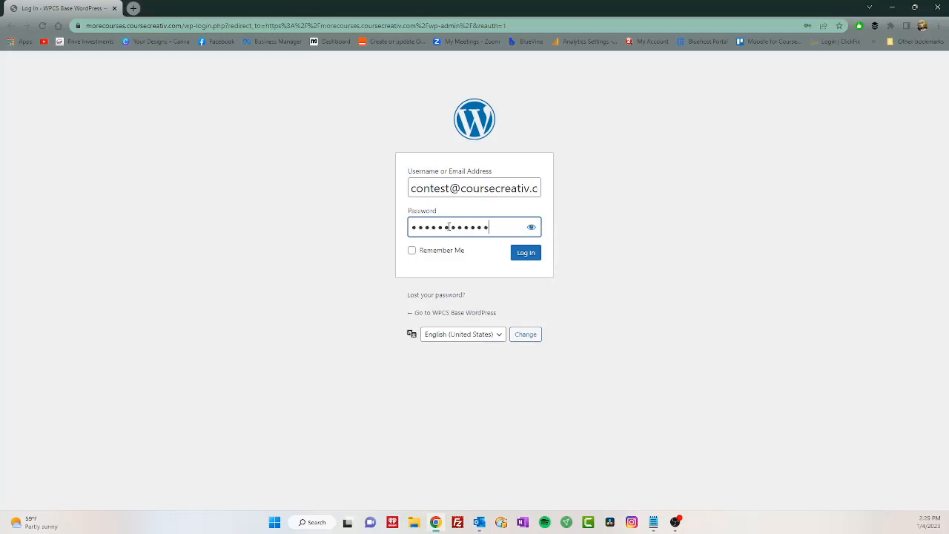
left_click(526, 254)
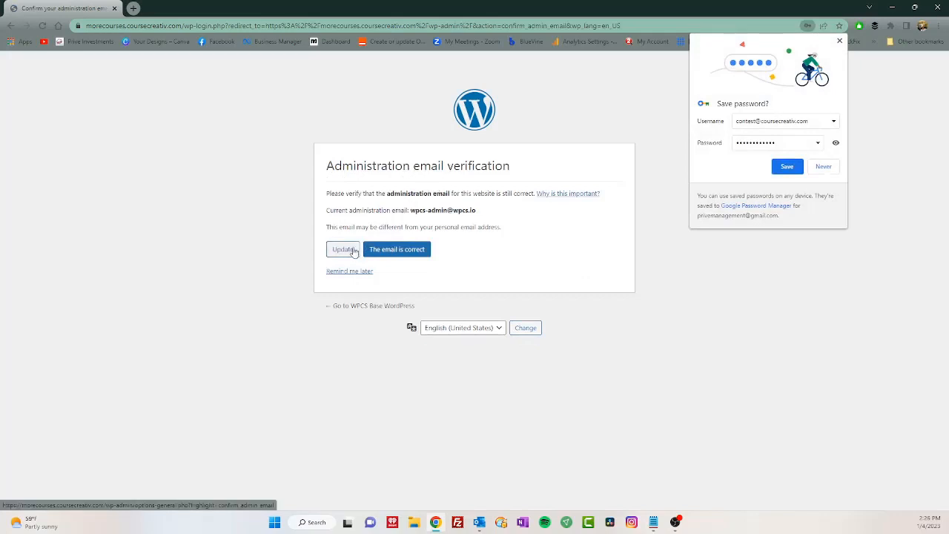
left_click(788, 166)
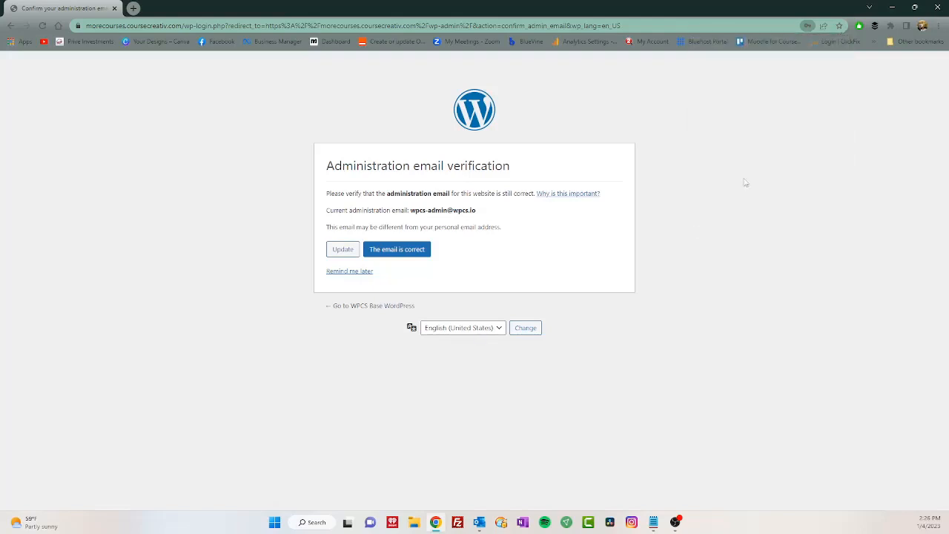
Choose to update the administration email during verification and open the site's General settings.
left_click(340, 251)
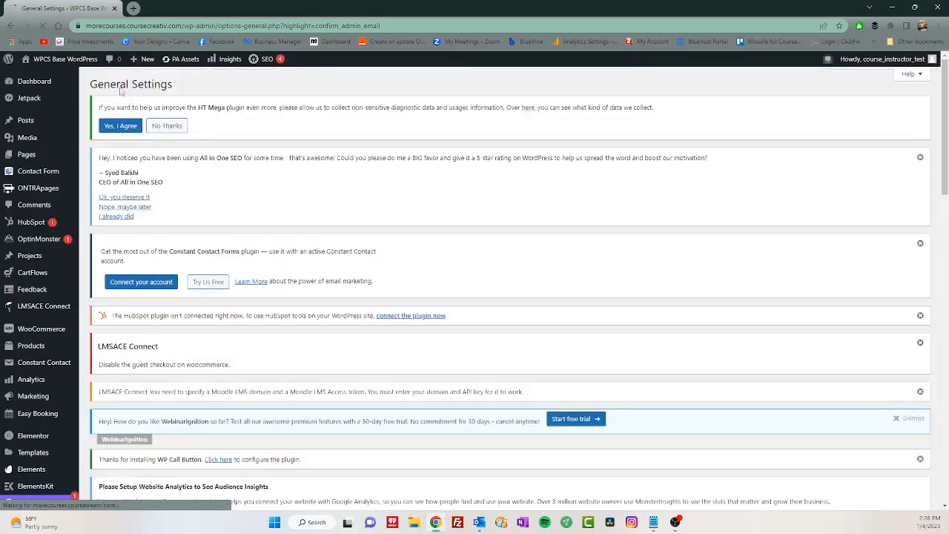
scroll(125, 261, "down", 3)
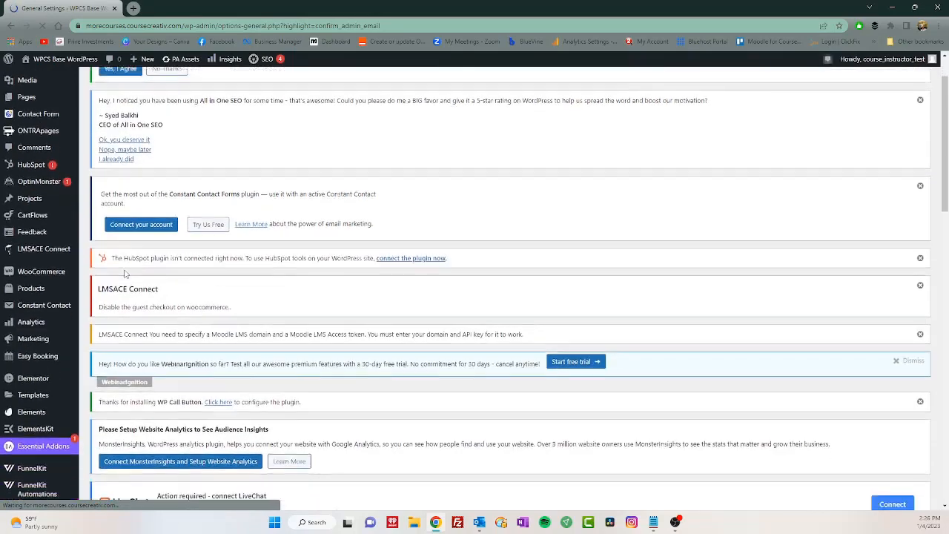
scroll(124, 274, "down", 1)
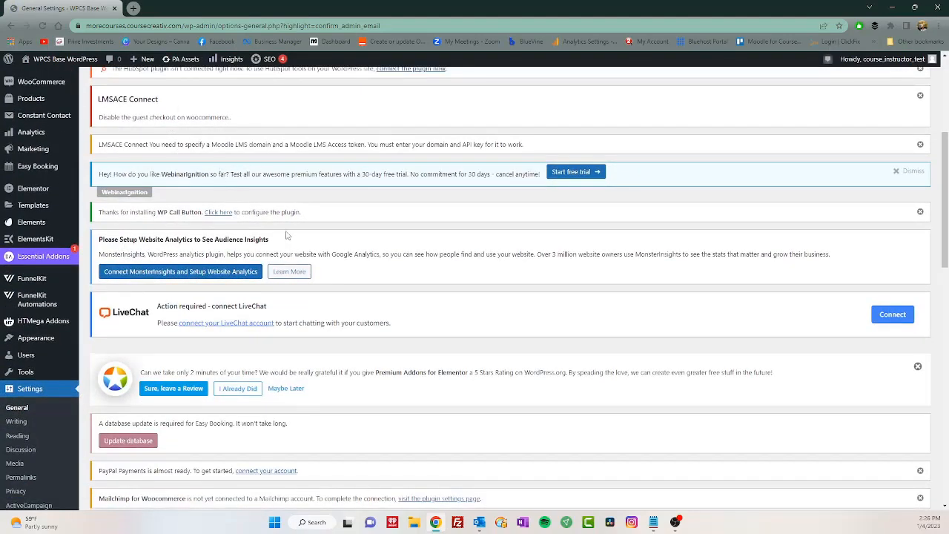
scroll(178, 210, "down", 2)
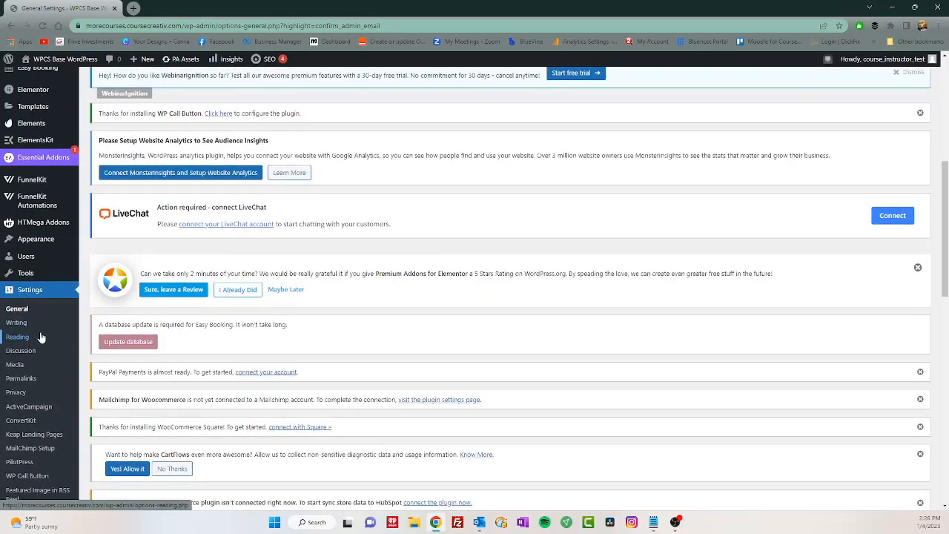
scroll(41, 339, "down", 4)
scroll(40, 342, "down", 3)
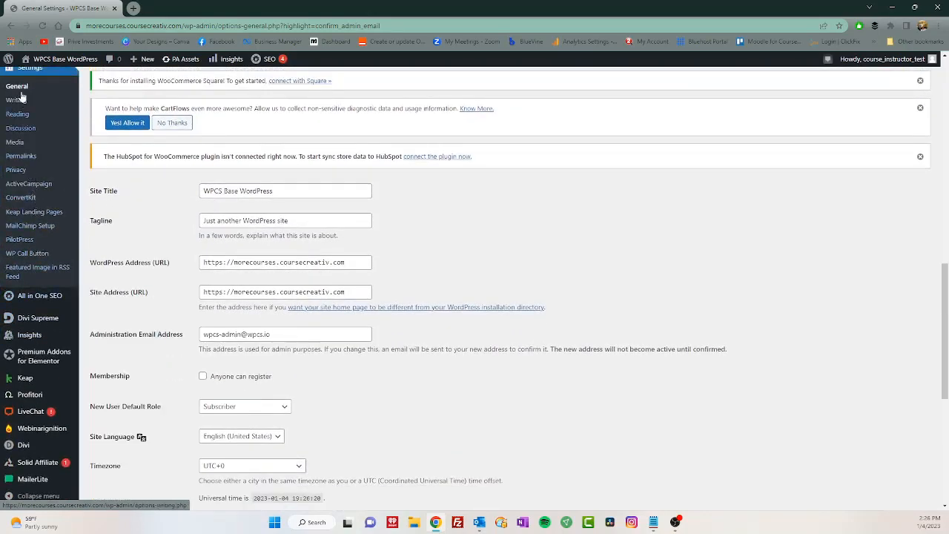
scroll(22, 126, "up", 2)
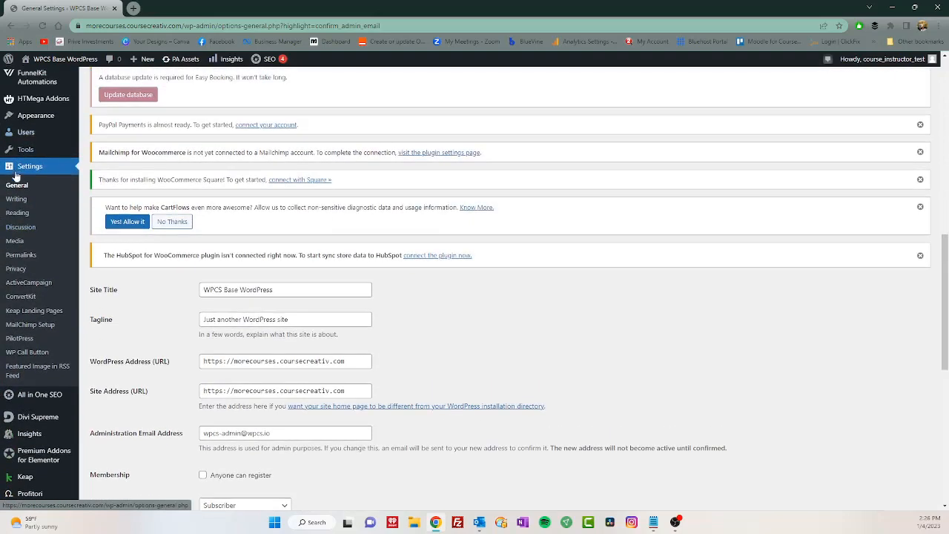
scroll(27, 155, "up", 1)
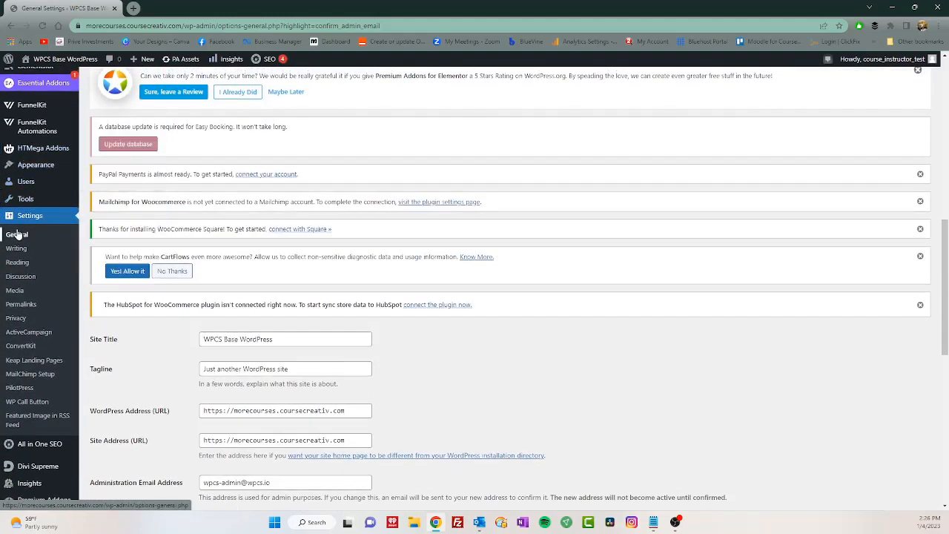
left_click(21, 241)
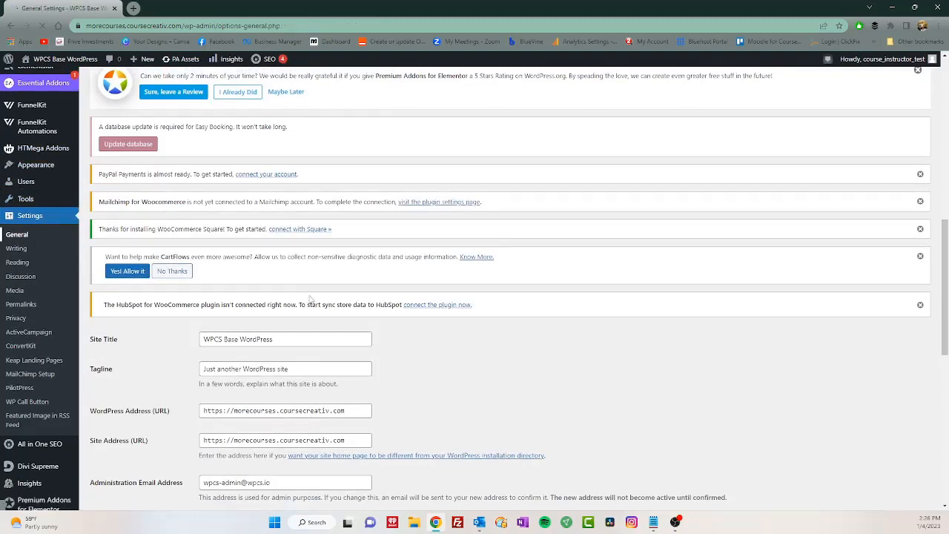
Replace the Administration Email Address with the account's own email and save the General settings.
scroll(281, 326, "down", 1)
scroll(282, 326, "down", 10)
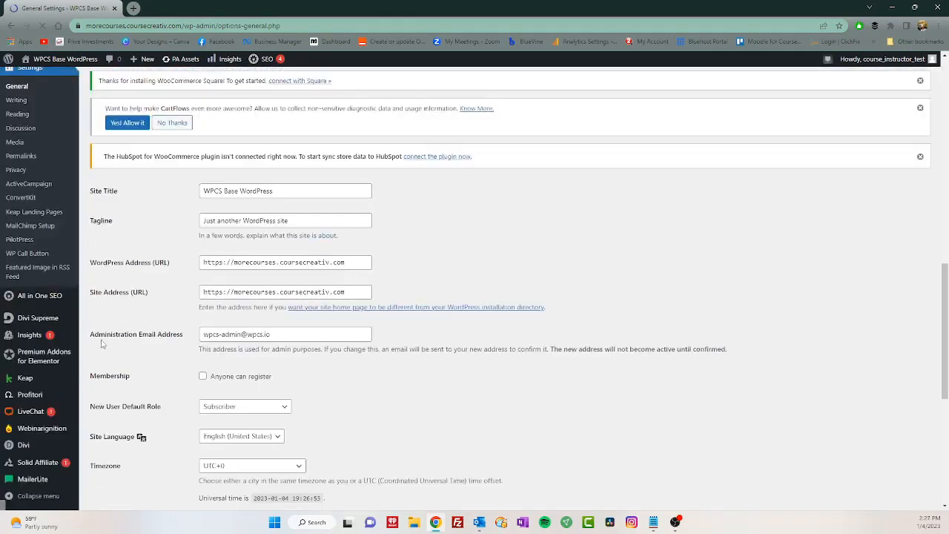
left_click_drag(284, 338, 161, 341)
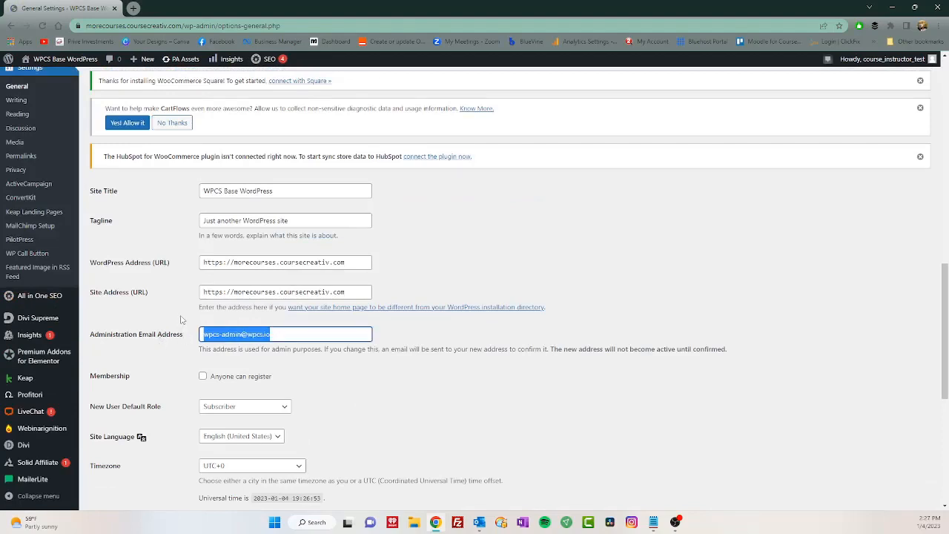
type("co")
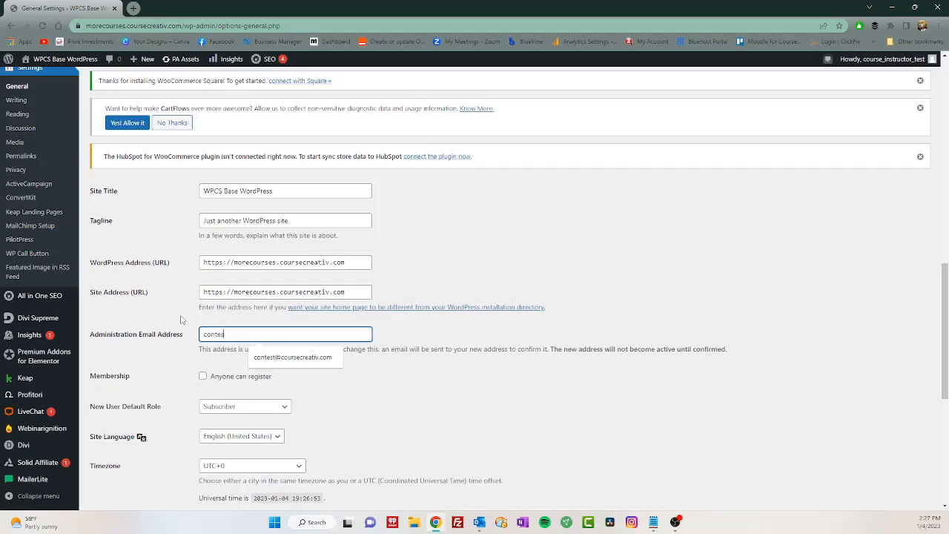
type("ntes")
left_click(329, 361)
scroll(172, 358, "down", 3)
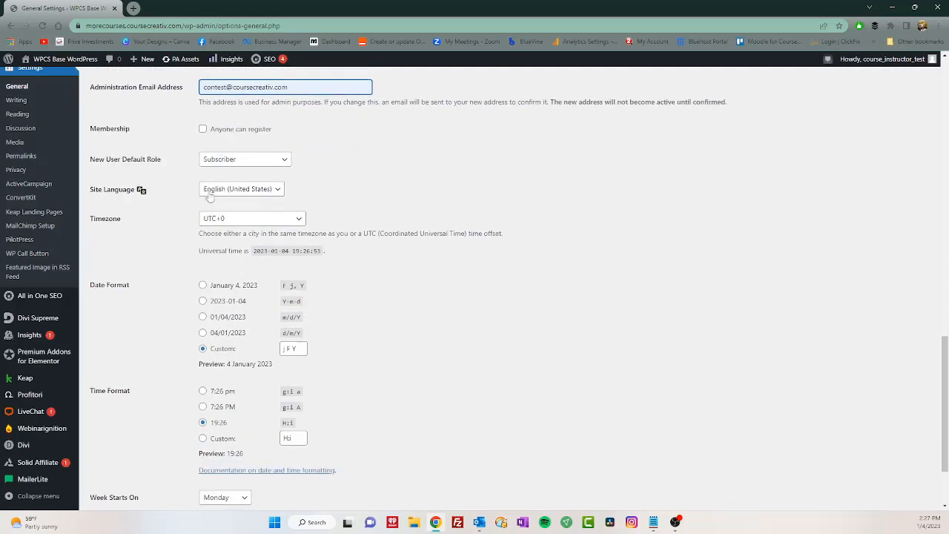
scroll(213, 172, "down", 2)
left_click(106, 462)
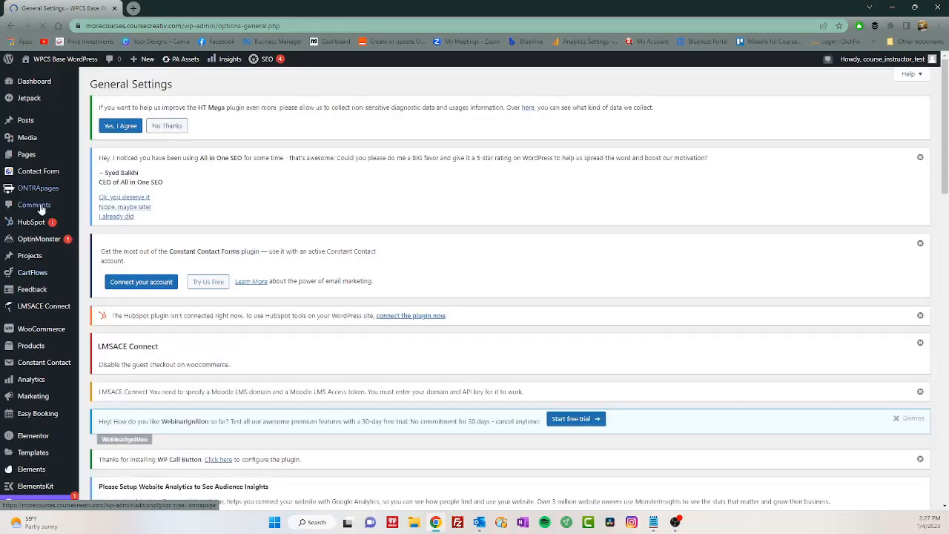
Open the site's list of all users and look over the administrator accounts.
scroll(31, 426, "down", 2)
scroll(32, 428, "down", 5)
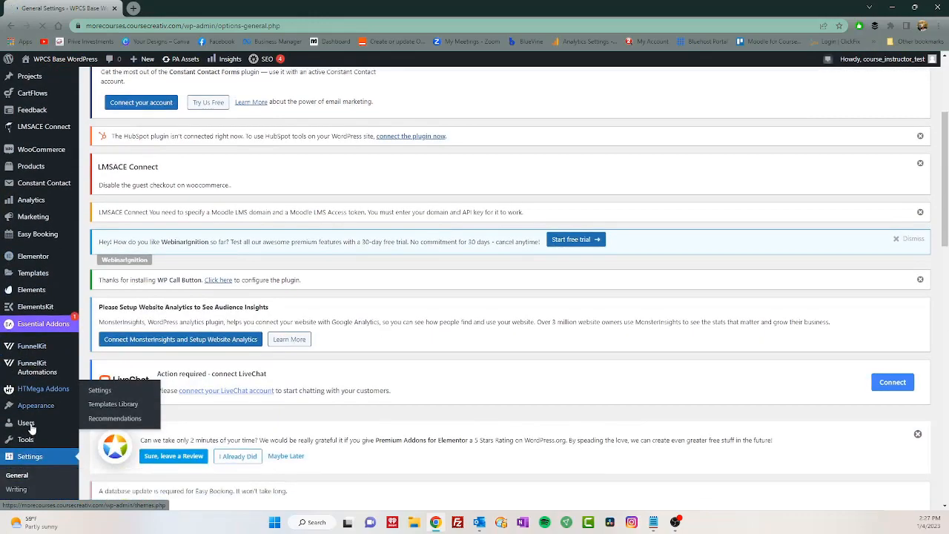
mouse_move(26, 257)
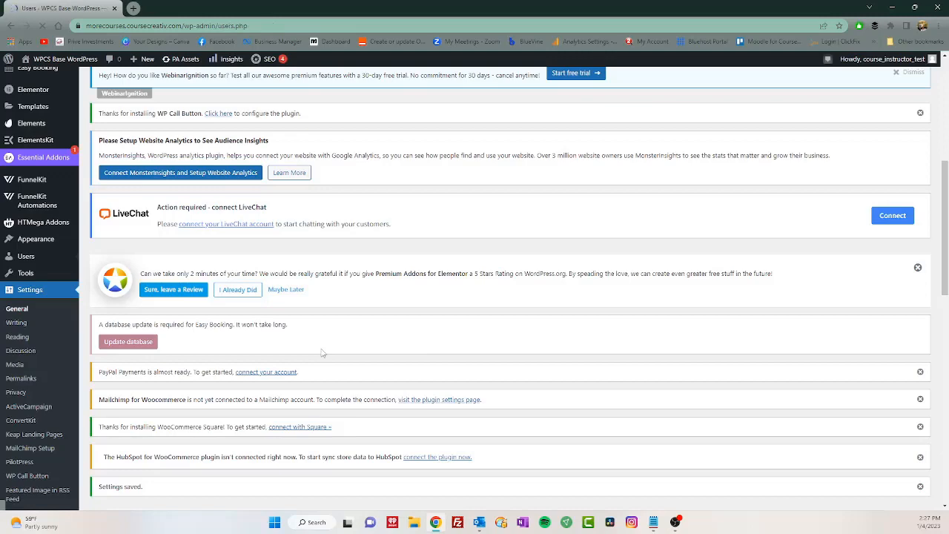
scroll(194, 424, "down", 2)
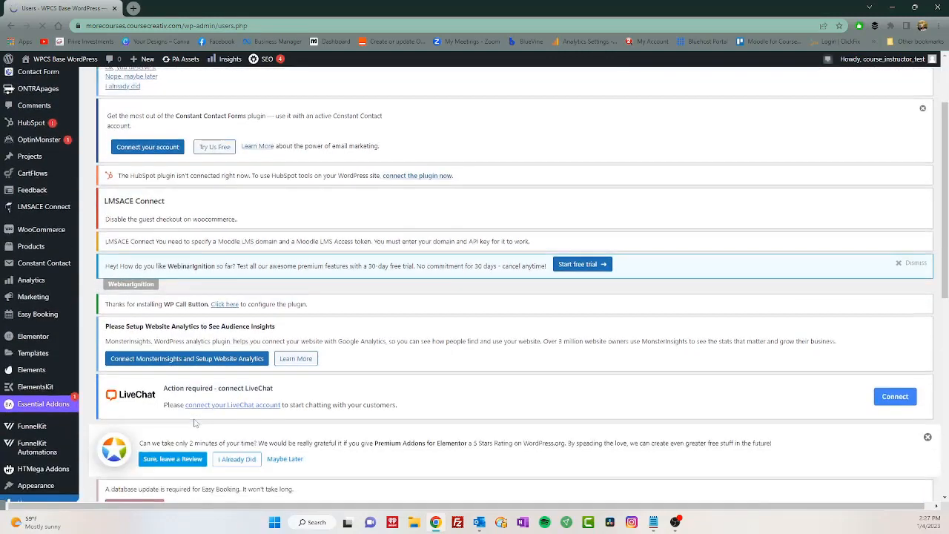
scroll(195, 423, "down", 5)
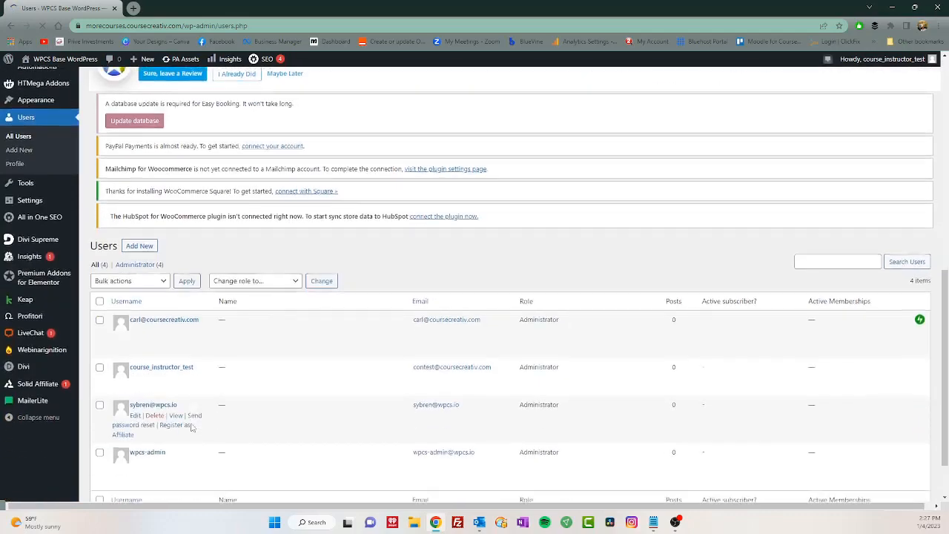
scroll(191, 428, "down", 2)
scroll(186, 428, "up", 3)
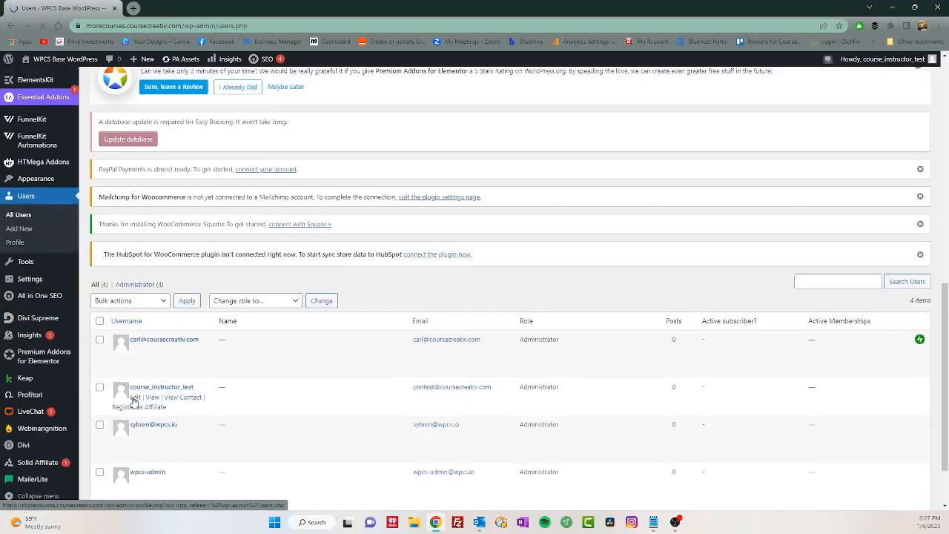
scroll(133, 401, "down", 1)
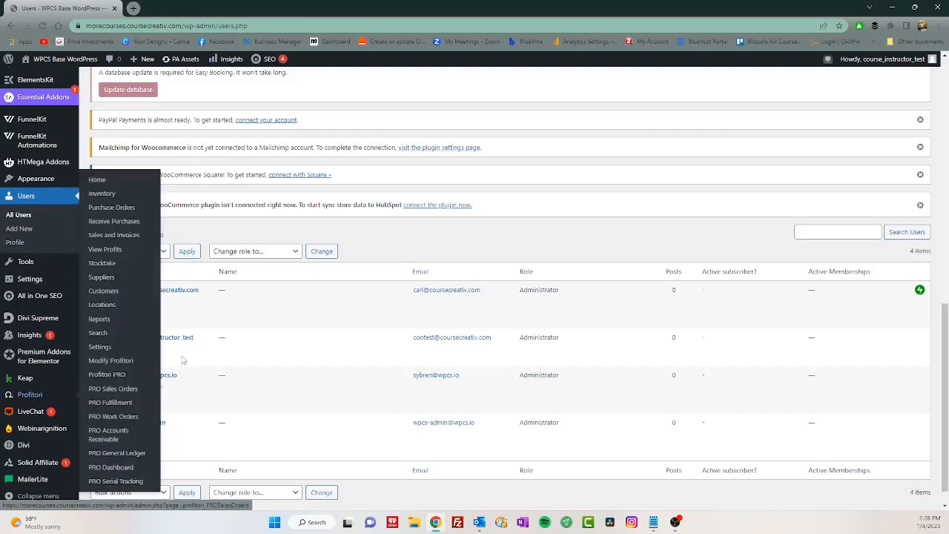
Apply the bulk Delete action to every administrator account except course_instructor_test.
left_click(100, 290)
left_click(99, 375)
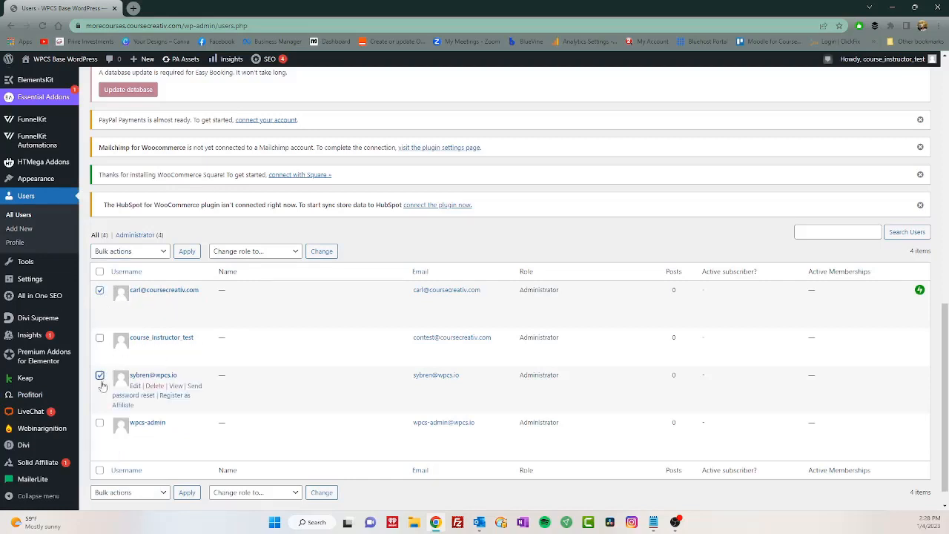
left_click(99, 424)
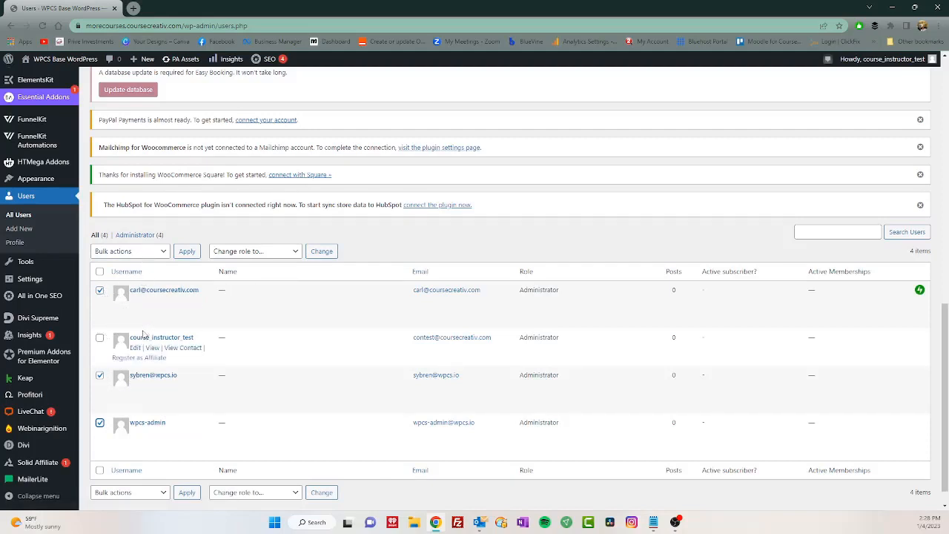
left_click(156, 255)
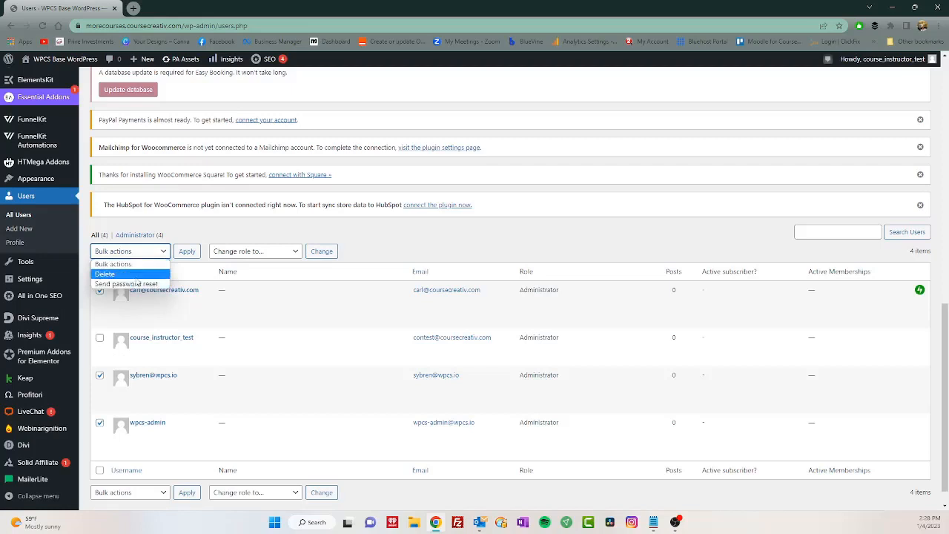
left_click(111, 273)
left_click(191, 254)
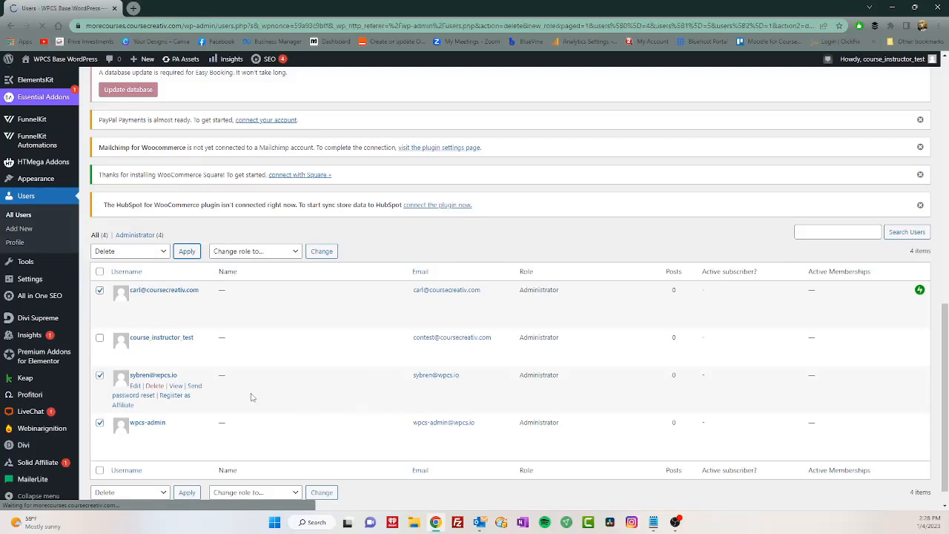
Attribute all content of the users marked for deletion to course_instructor_test and confirm the deletion.
scroll(245, 398, "down", 12)
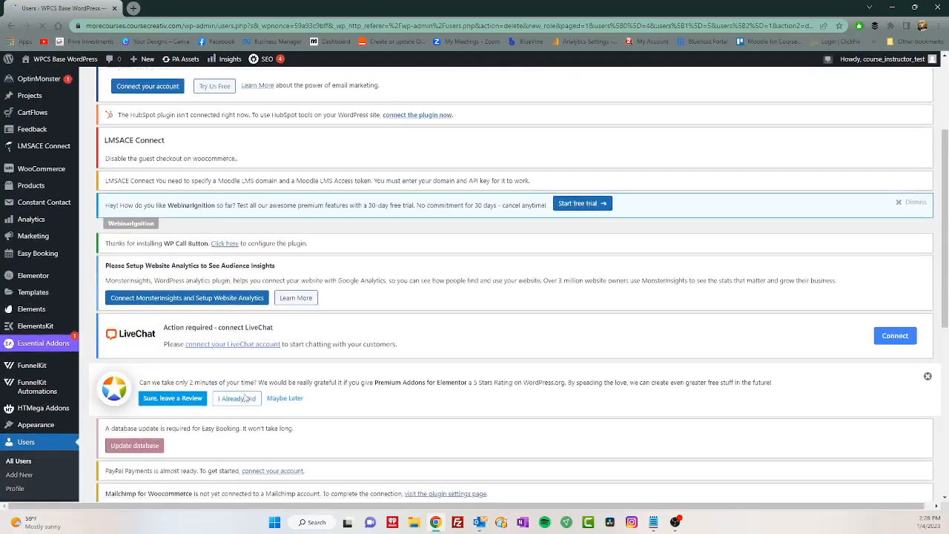
scroll(245, 398, "down", 3)
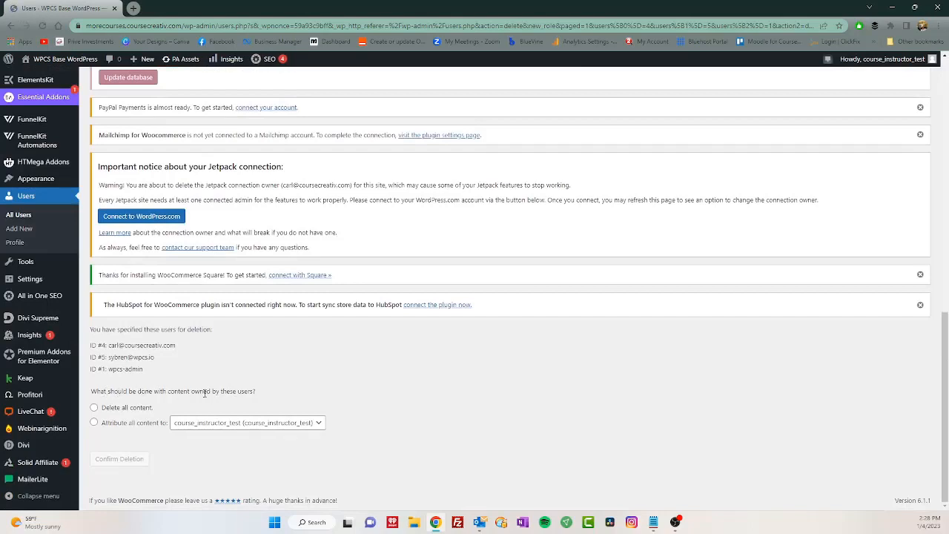
left_click(94, 424)
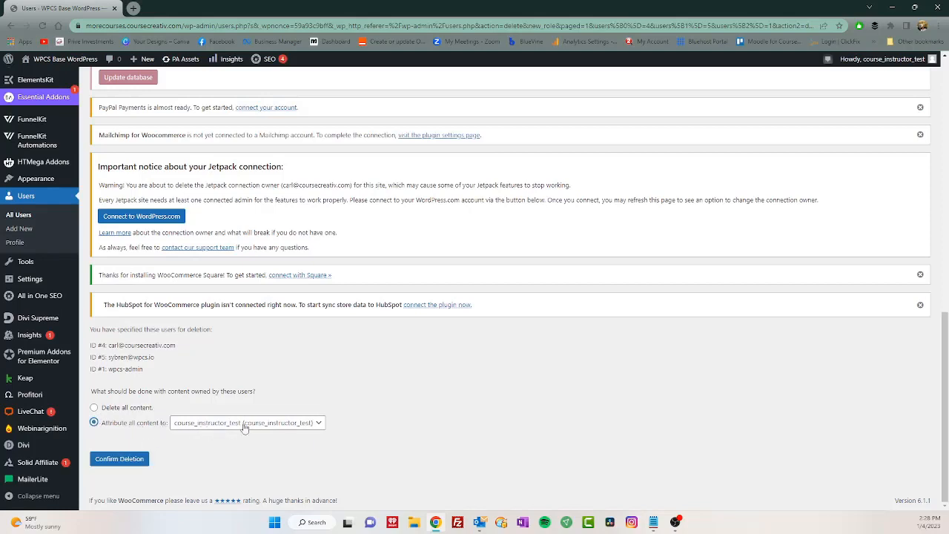
left_click(121, 460)
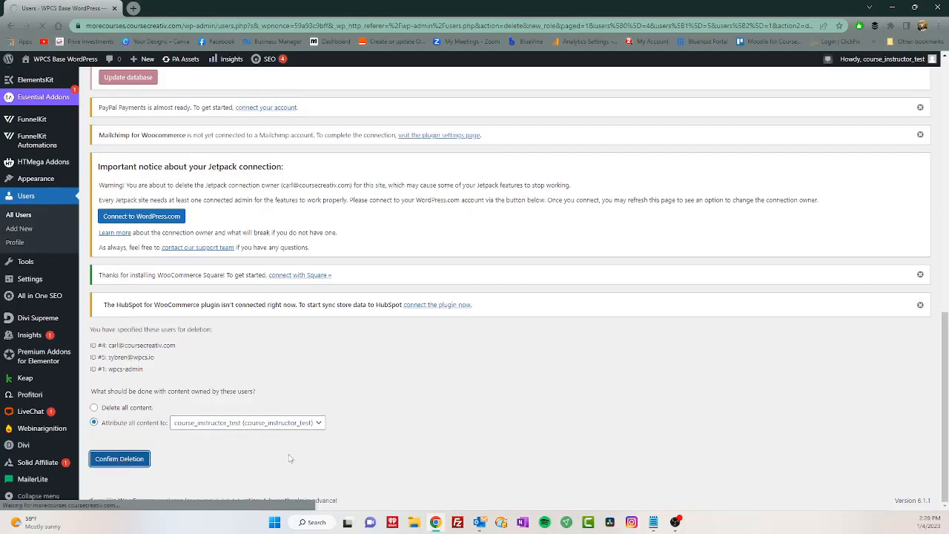
Open the list of all pages and look over the site's existing pages.
mouse_move(72, 421)
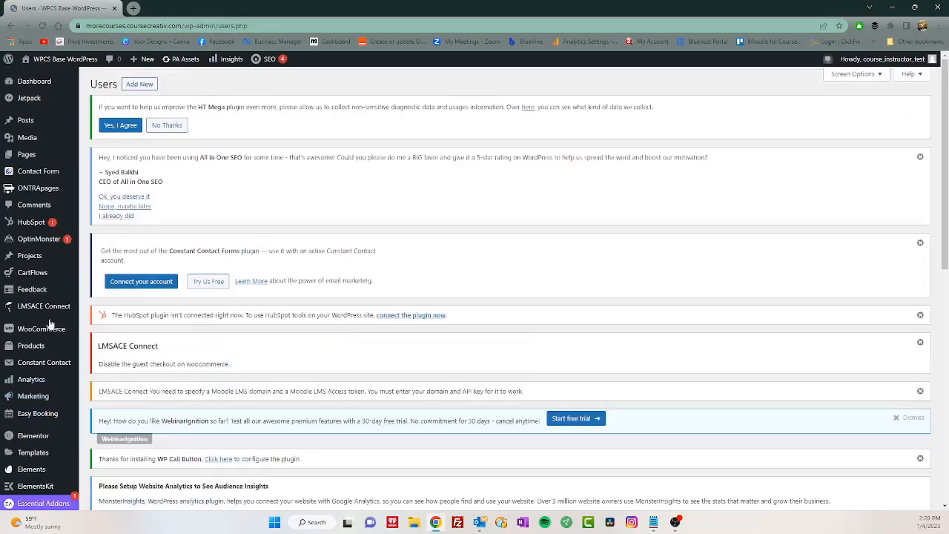
mouse_move(55, 396)
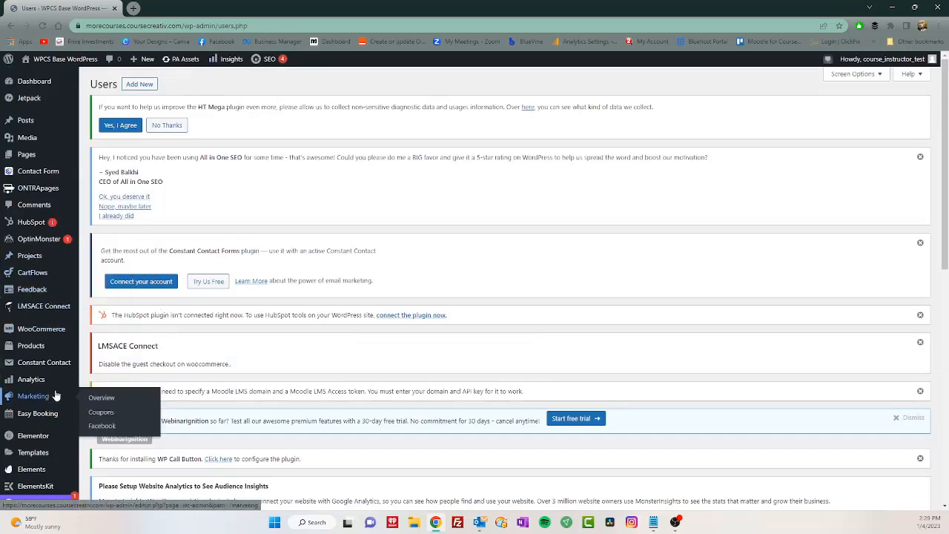
mouse_move(26, 155)
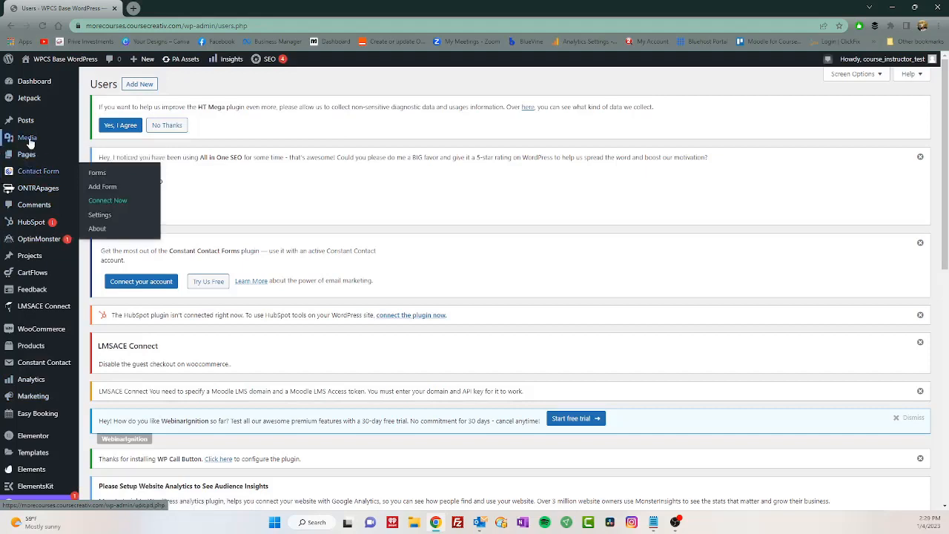
left_click(101, 156)
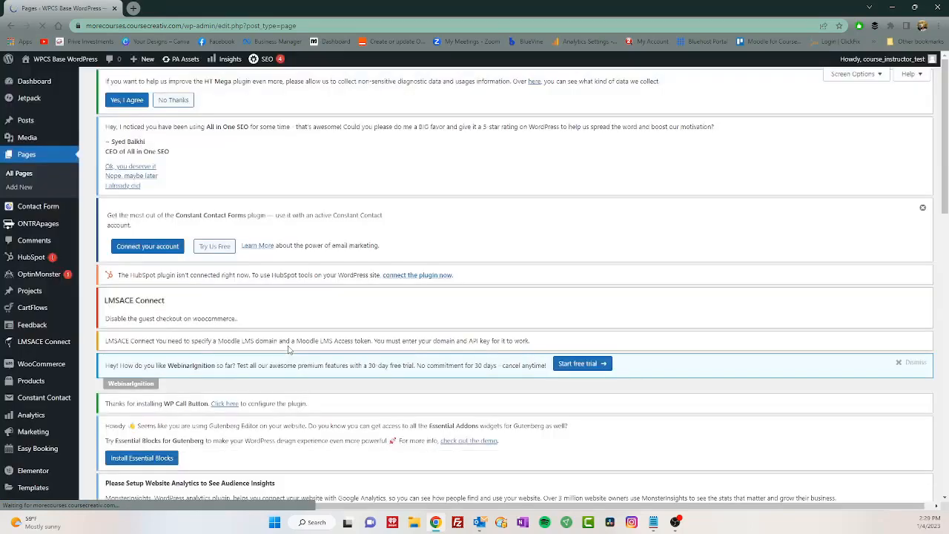
scroll(259, 358, "down", 3)
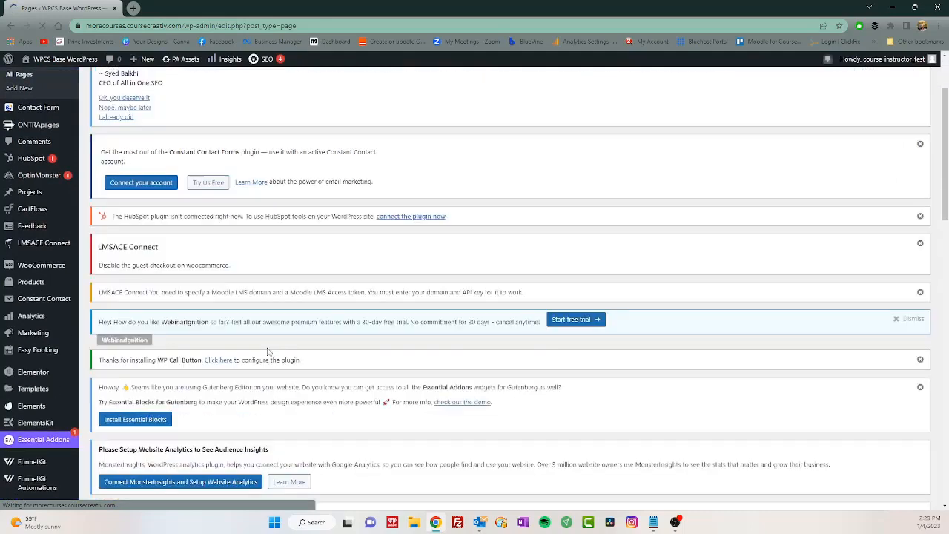
scroll(168, 256, "up", 3)
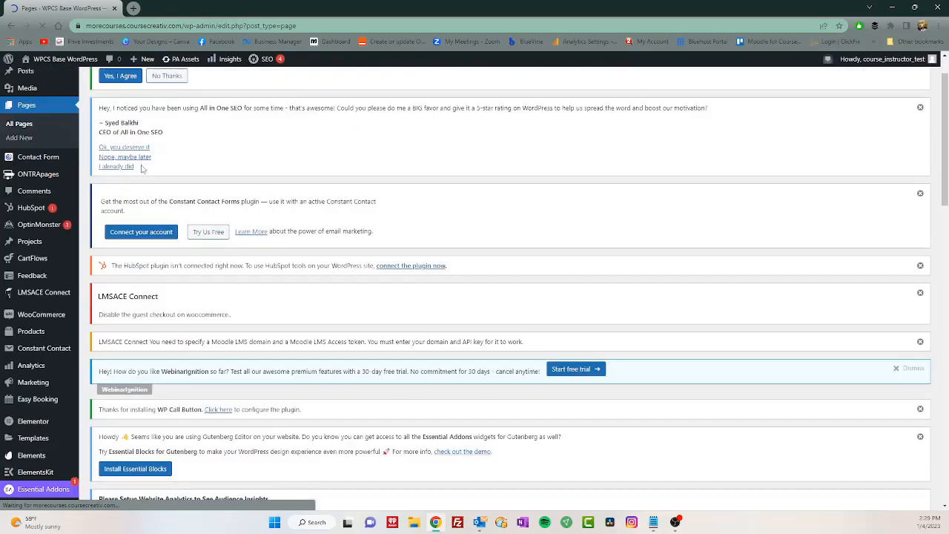
scroll(127, 111, "up", 1)
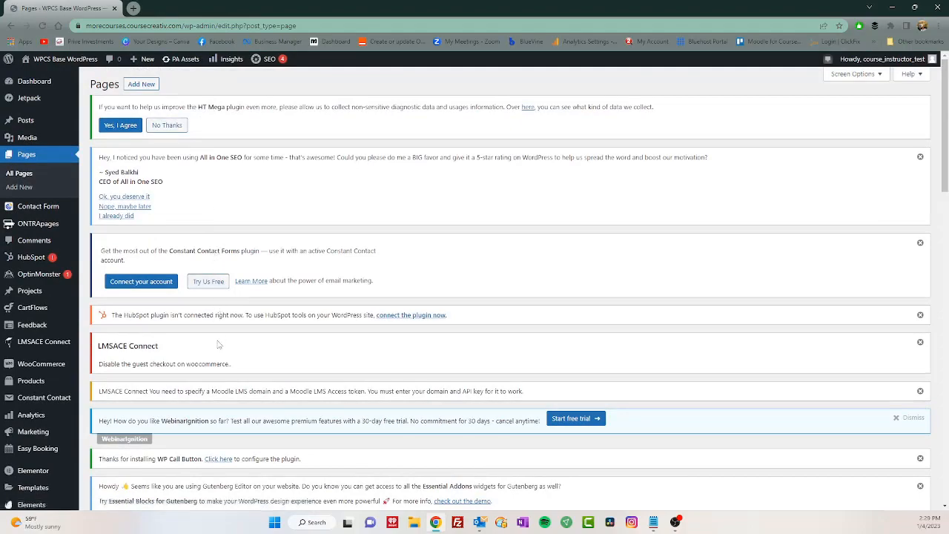
scroll(219, 341, "down", 1)
scroll(215, 341, "down", 4)
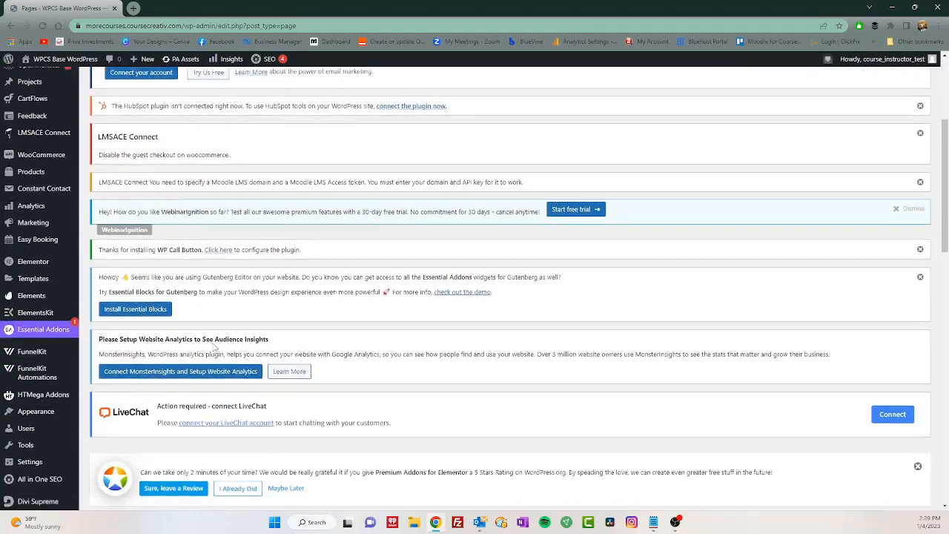
scroll(417, 343, "down", 3)
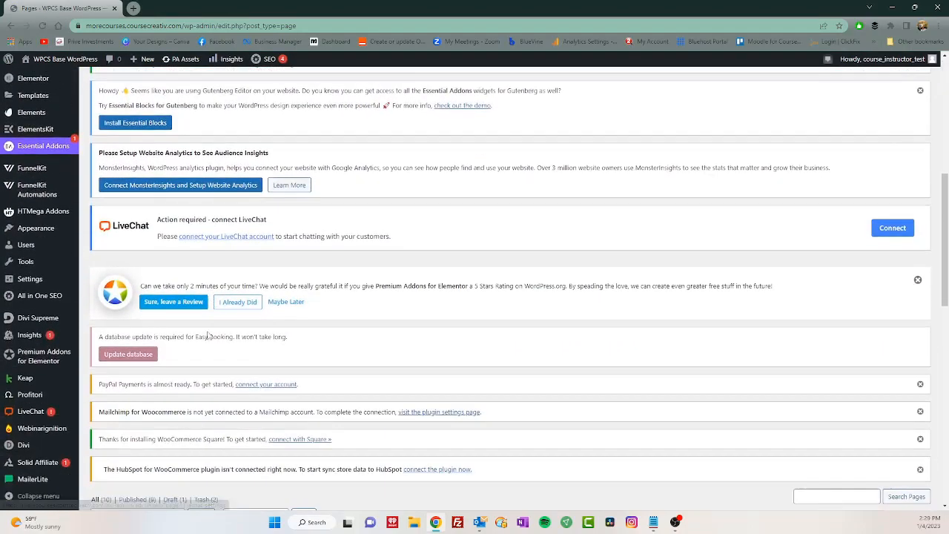
scroll(241, 324, "down", 1)
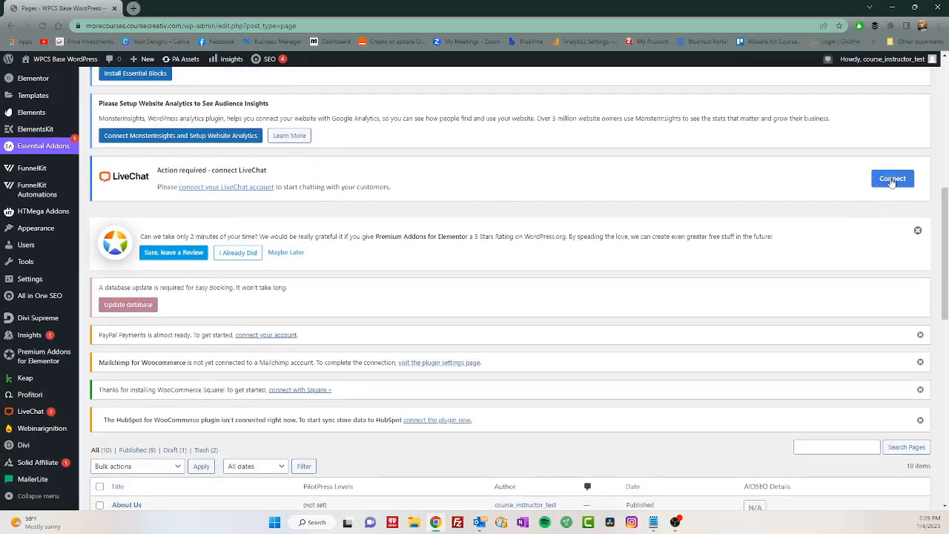
scroll(297, 345, "down", 5)
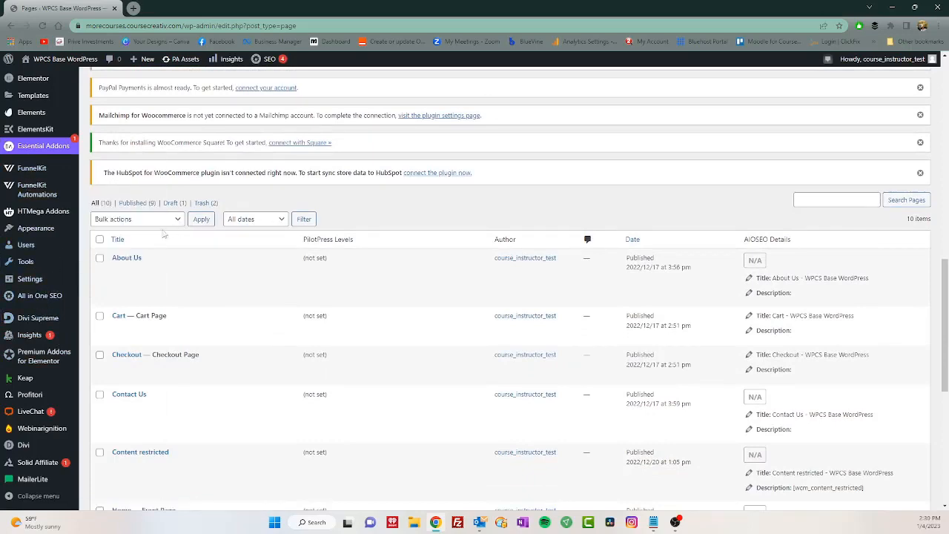
Open the WooCommerce home page and run the required WooCommerce database update.
scroll(211, 239, "up", 1)
scroll(212, 238, "up", 2)
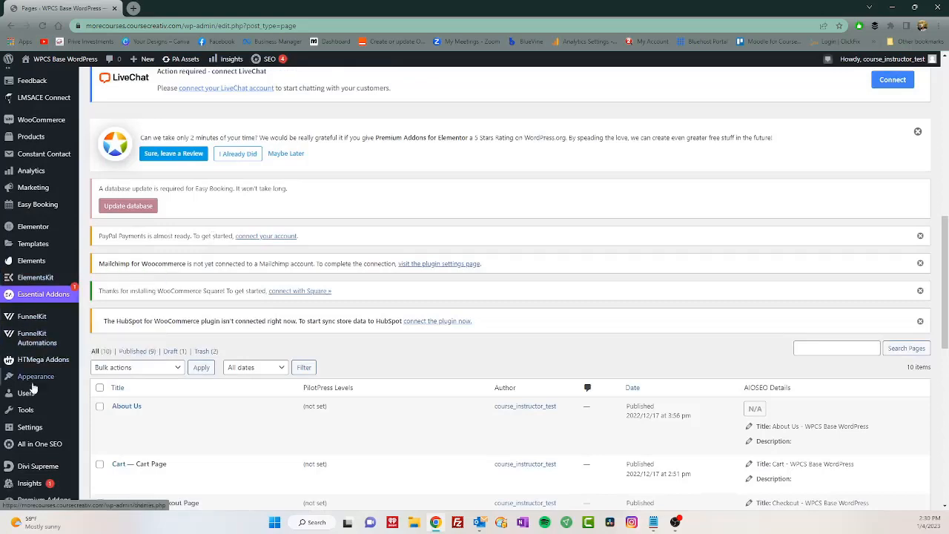
mouse_move(34, 415)
scroll(33, 415, "down", 3)
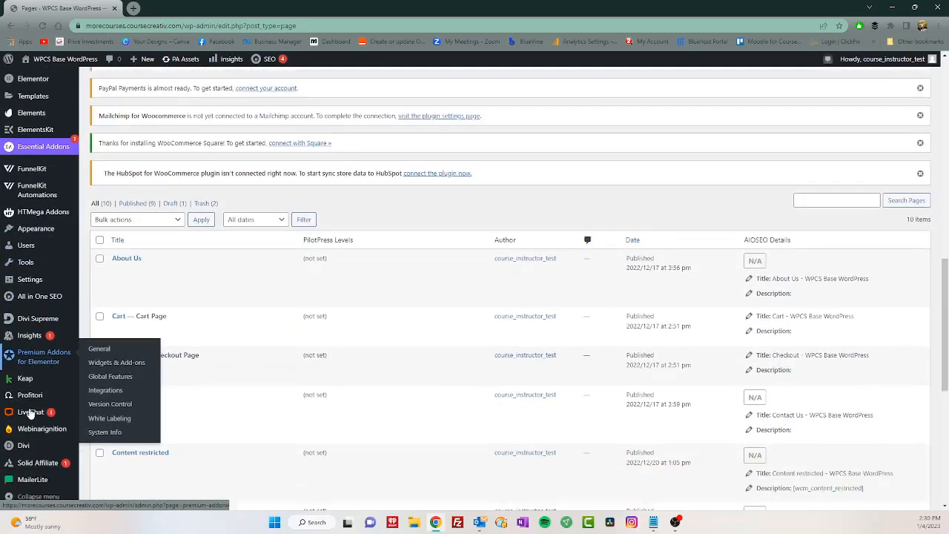
scroll(31, 397, "up", 2)
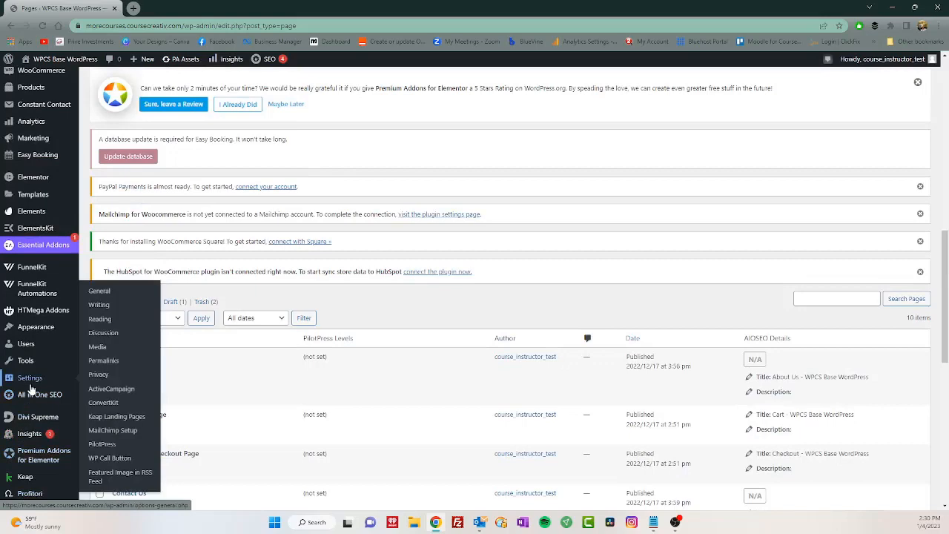
scroll(32, 390, "up", 2)
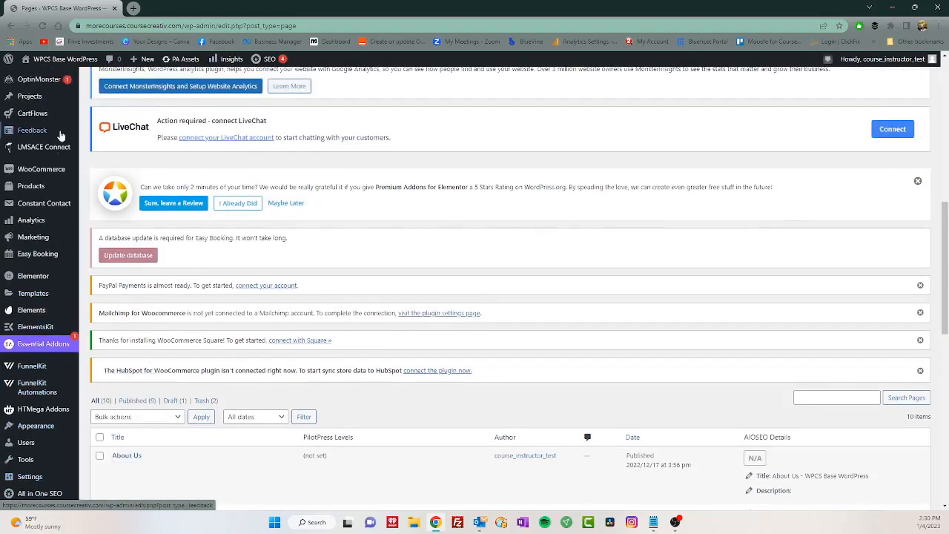
mouse_move(49, 180)
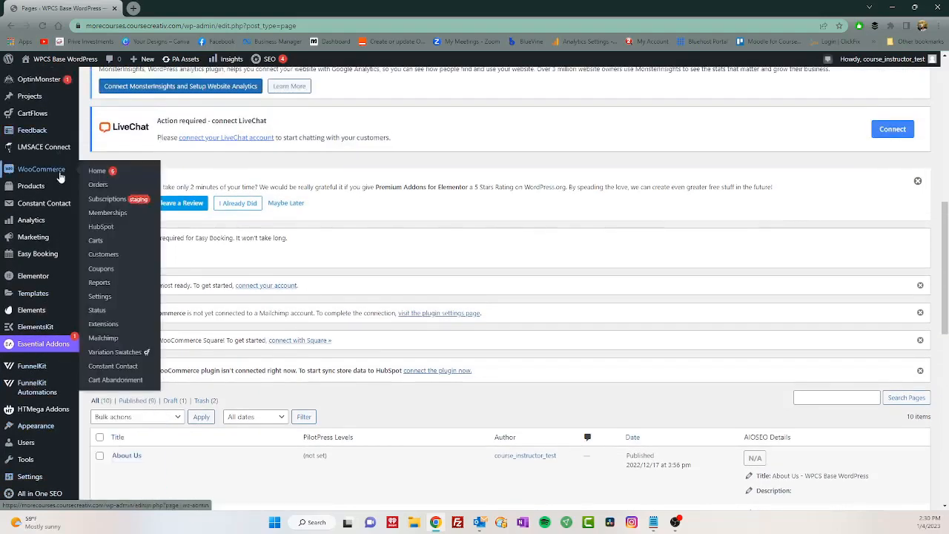
left_click(106, 173)
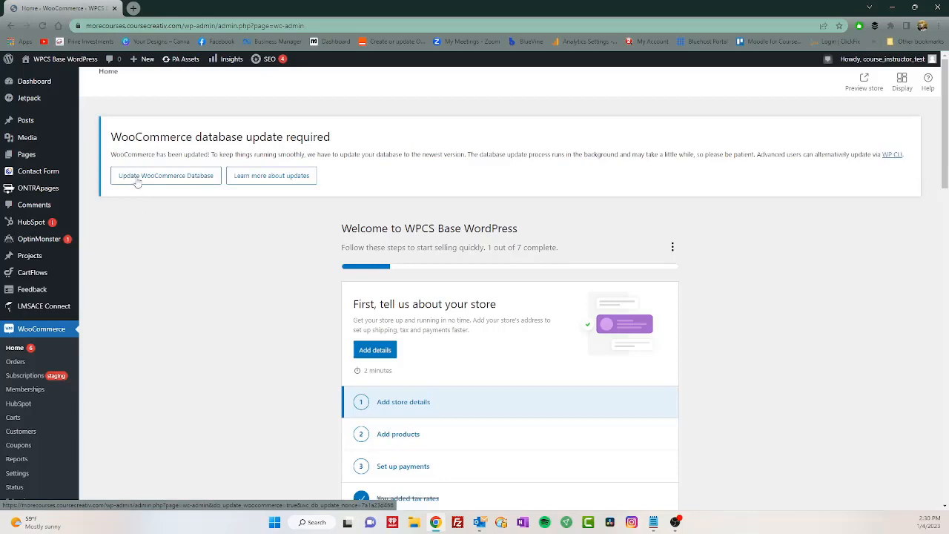
left_click(137, 182)
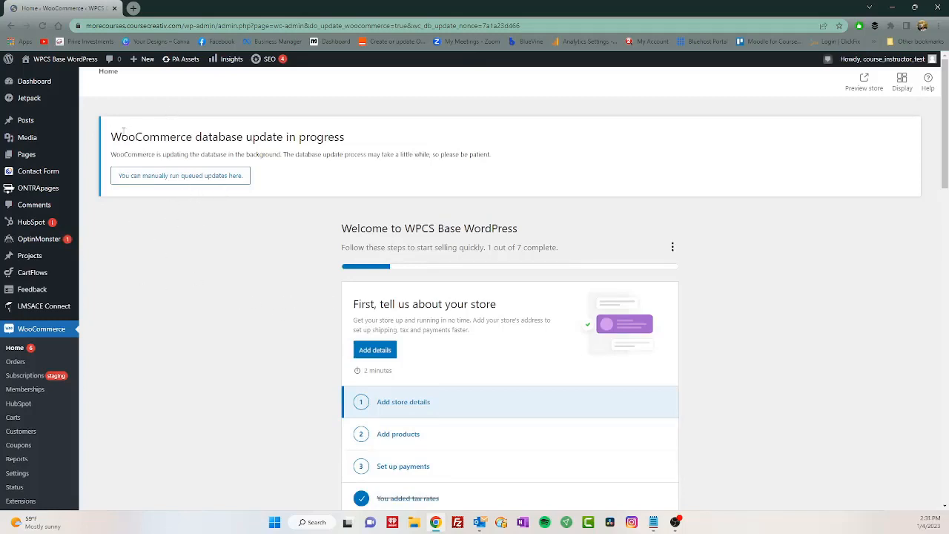
Open the Payments section of the WooCommerce settings.
scroll(214, 264, "down", 4)
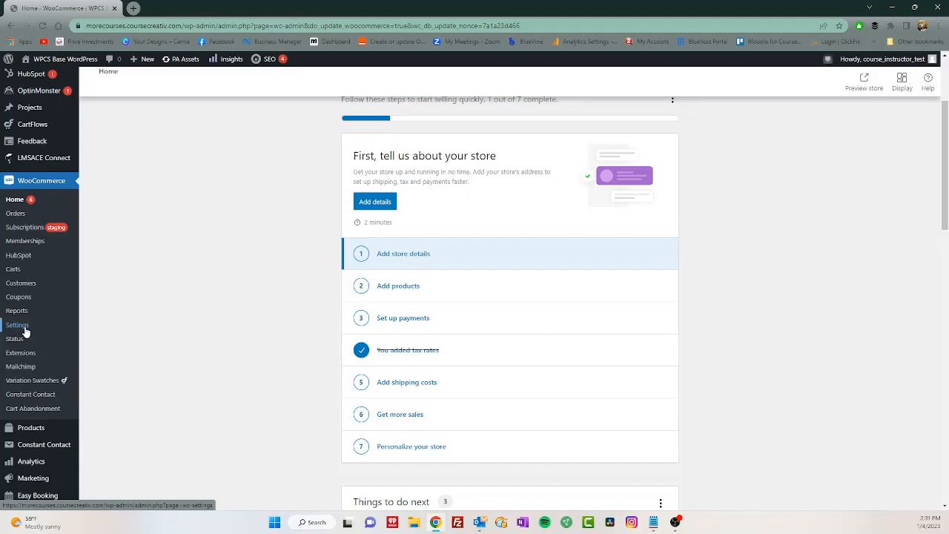
left_click(26, 326)
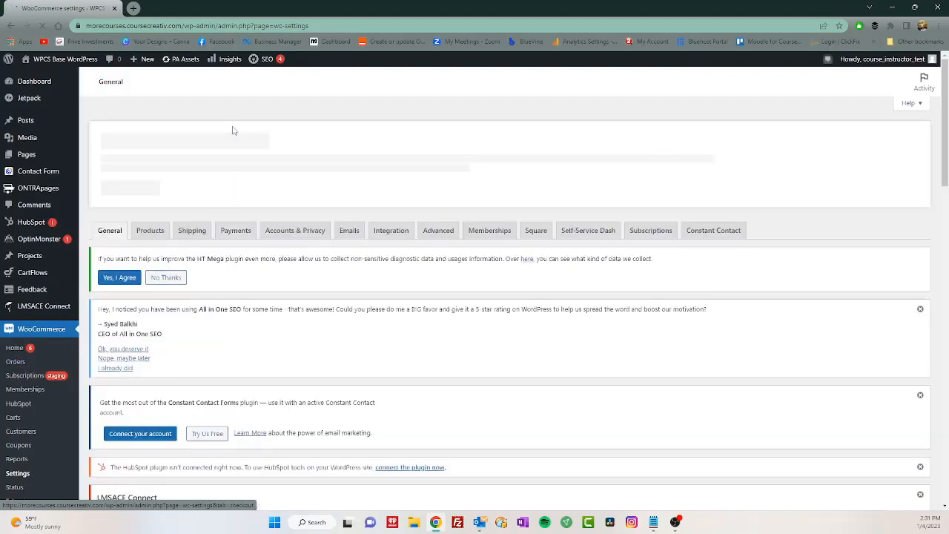
left_click(233, 231)
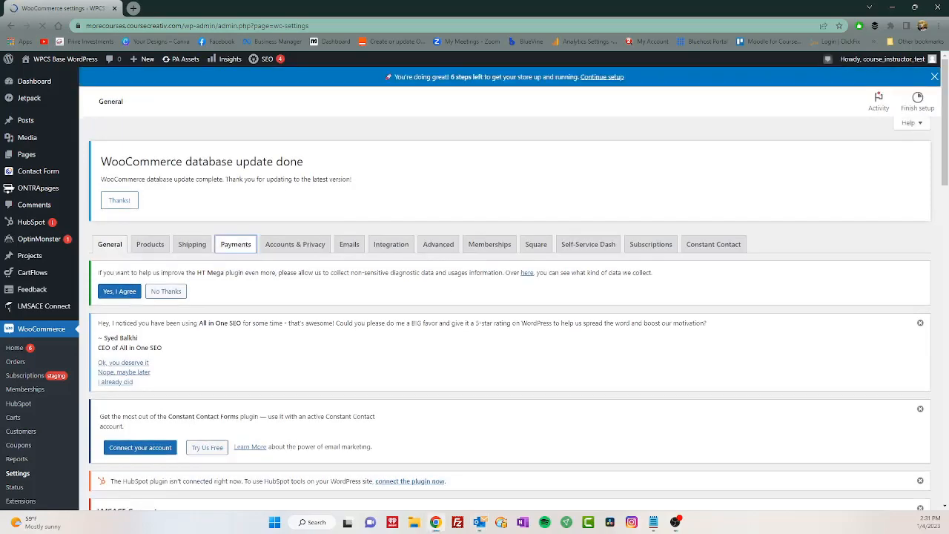
Look through the WooCommerce payment methods, including the Stripe, PayPal and Square options, and return to the start of the page.
scroll(217, 351, "down", 3)
scroll(215, 351, "down", 8)
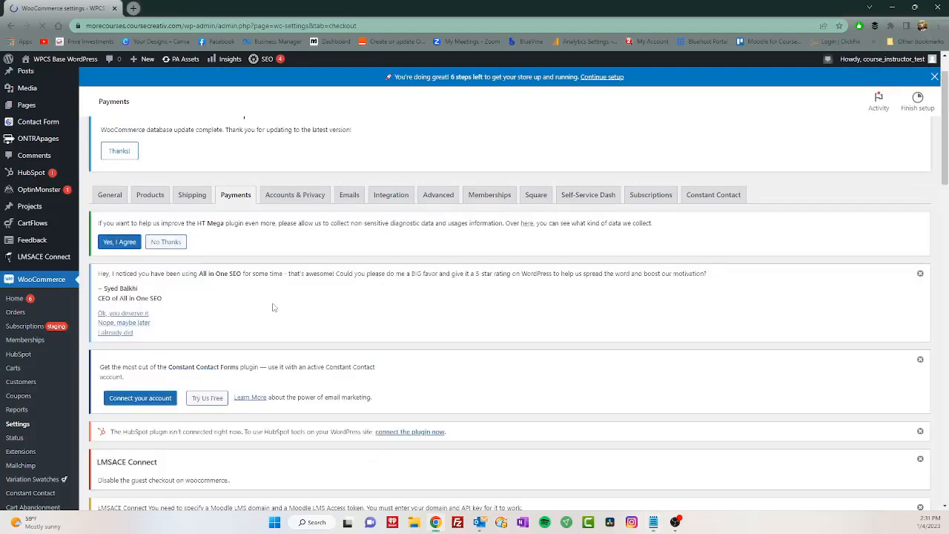
scroll(263, 320, "down", 5)
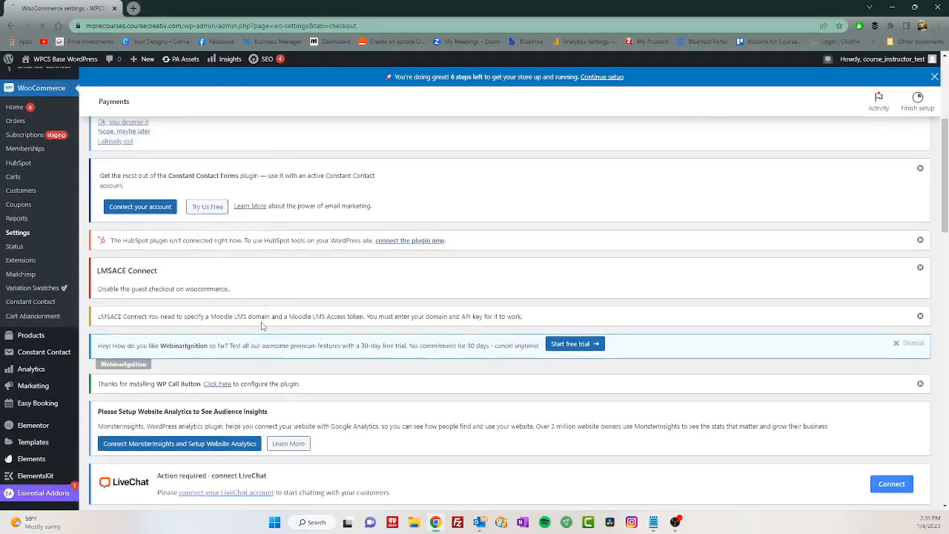
scroll(261, 328, "down", 8)
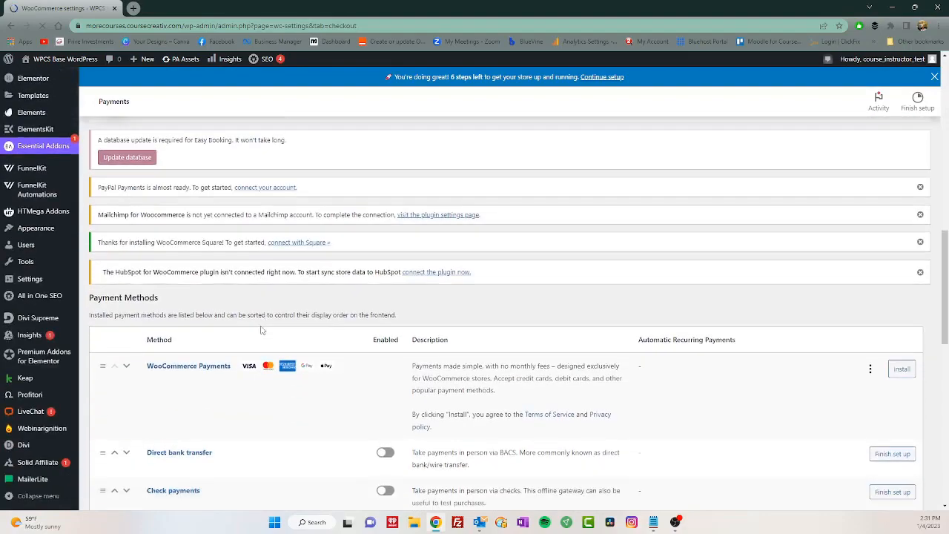
scroll(261, 330, "down", 2)
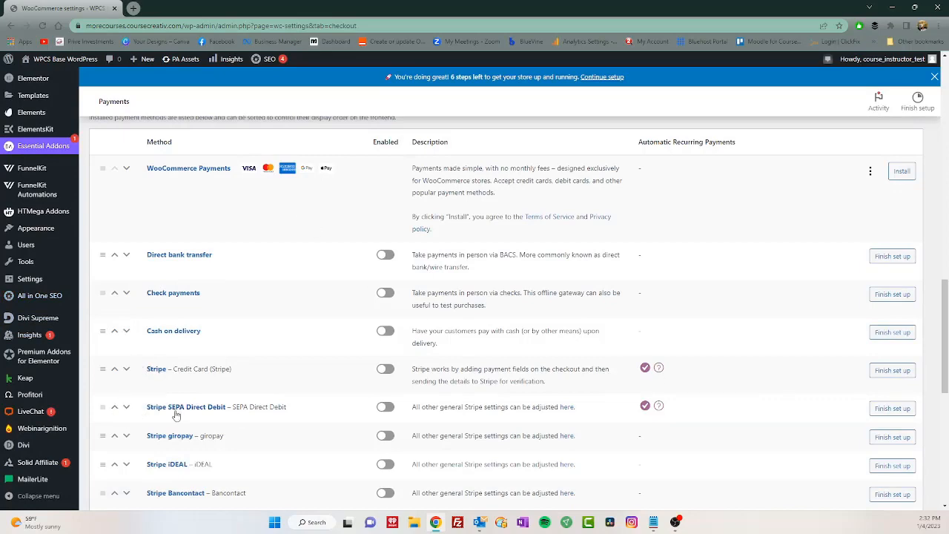
scroll(177, 416, "down", 4)
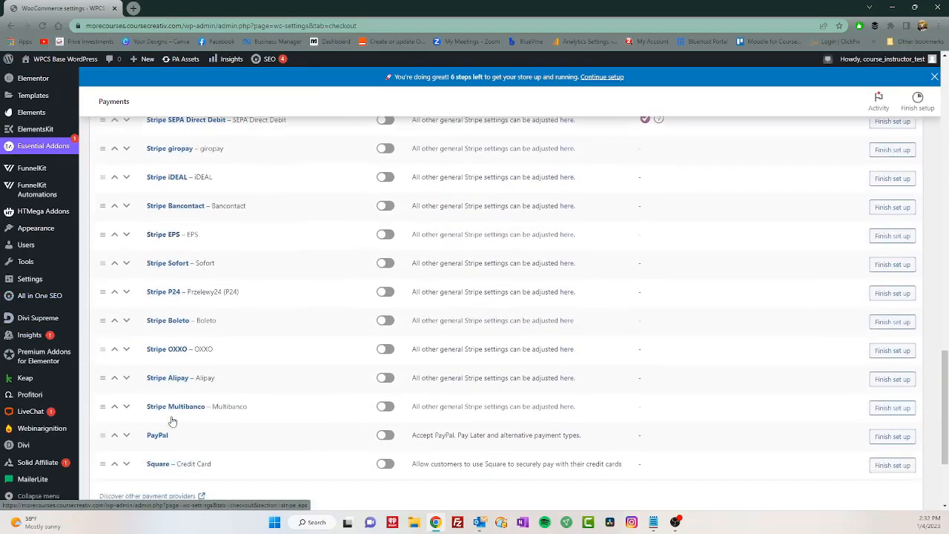
scroll(172, 421, "down", 1)
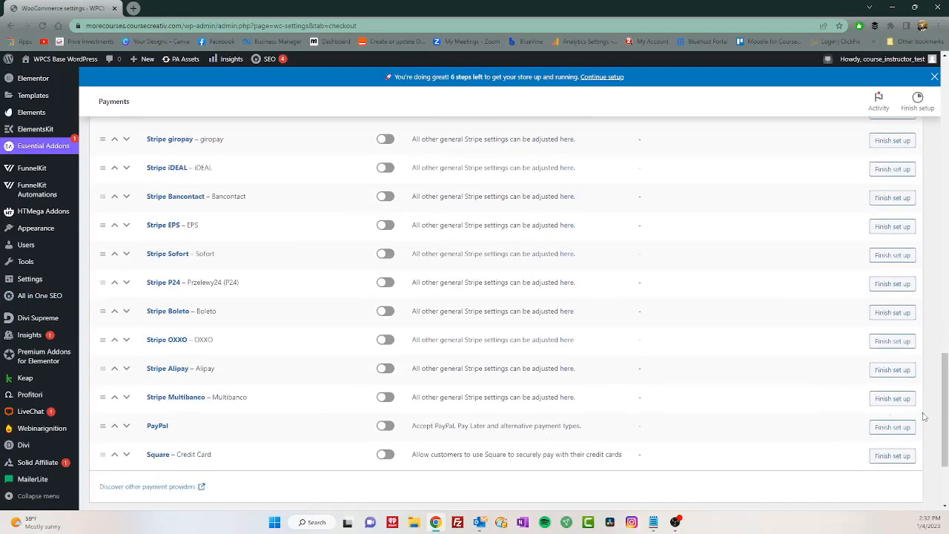
scroll(669, 409, "up", 3)
scroll(493, 403, "up", 5)
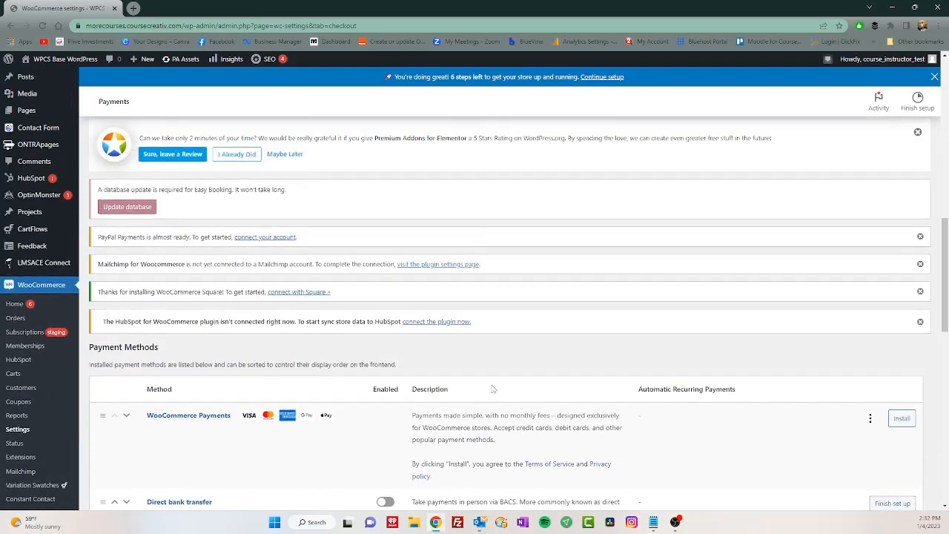
scroll(482, 380, "up", 1)
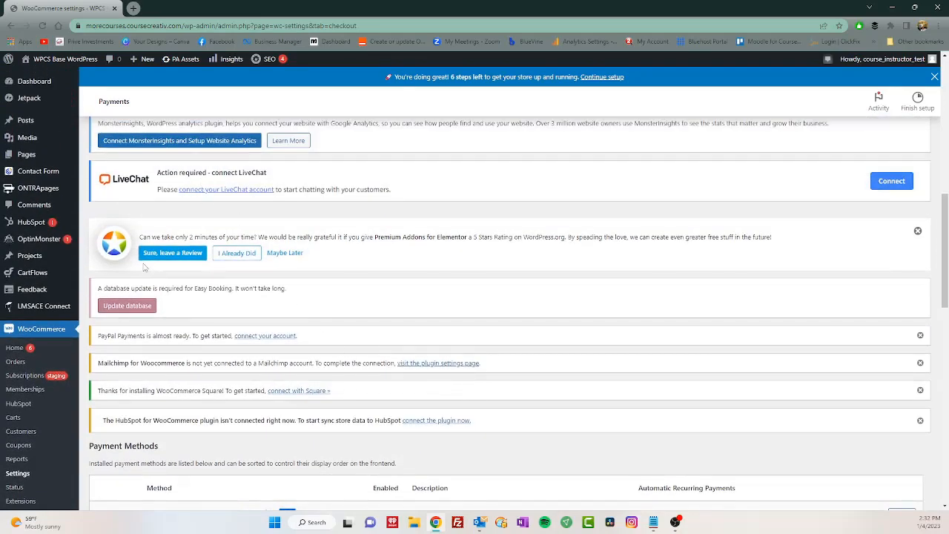
scroll(309, 254, "up", 1)
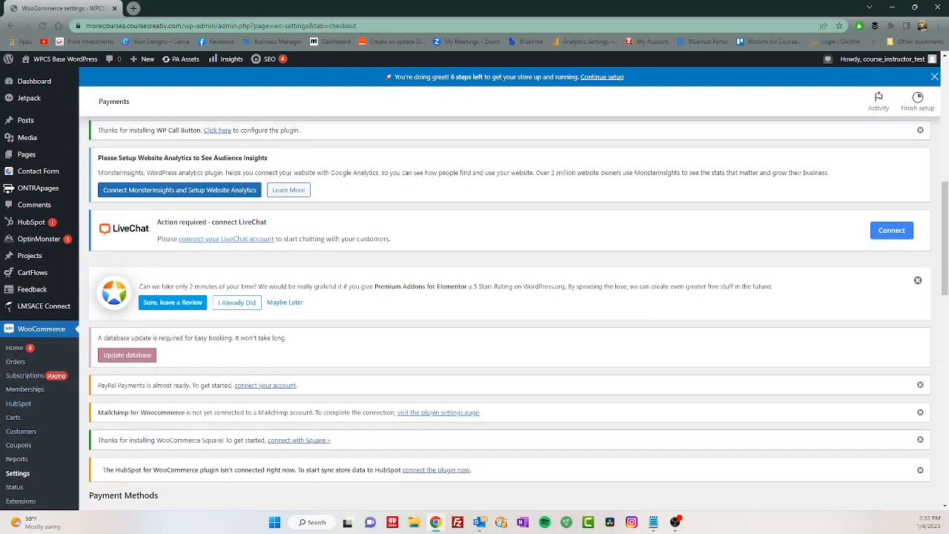
scroll(381, 175, "up", 7)
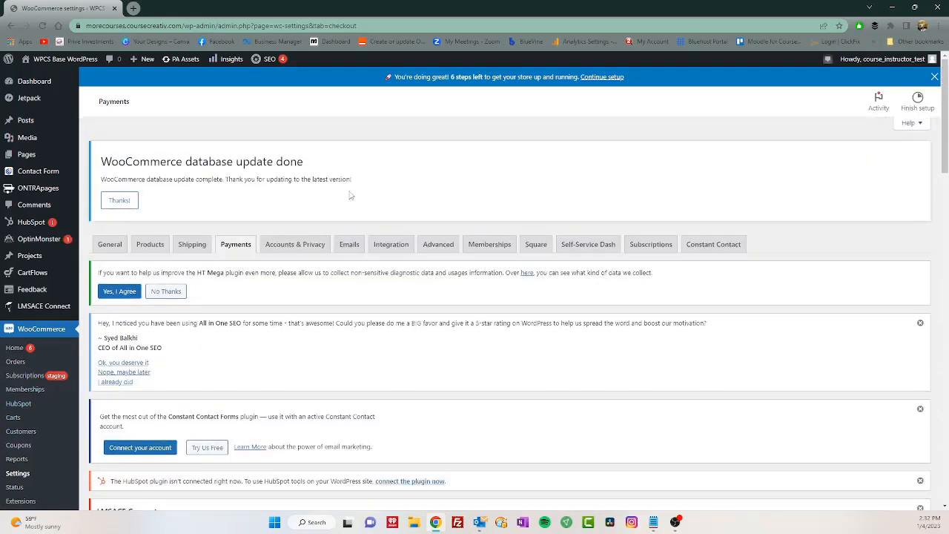
In the Accounts & Privacy settings, disallow orders without an account and allow customers to log in and create accounts during checkout.
left_click(289, 250)
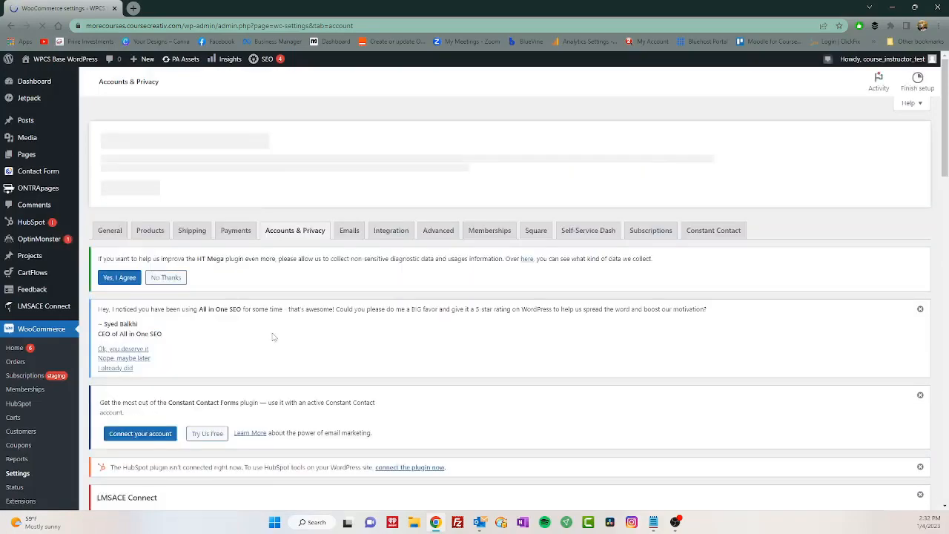
scroll(273, 337, "down", 6)
scroll(259, 337, "down", 8)
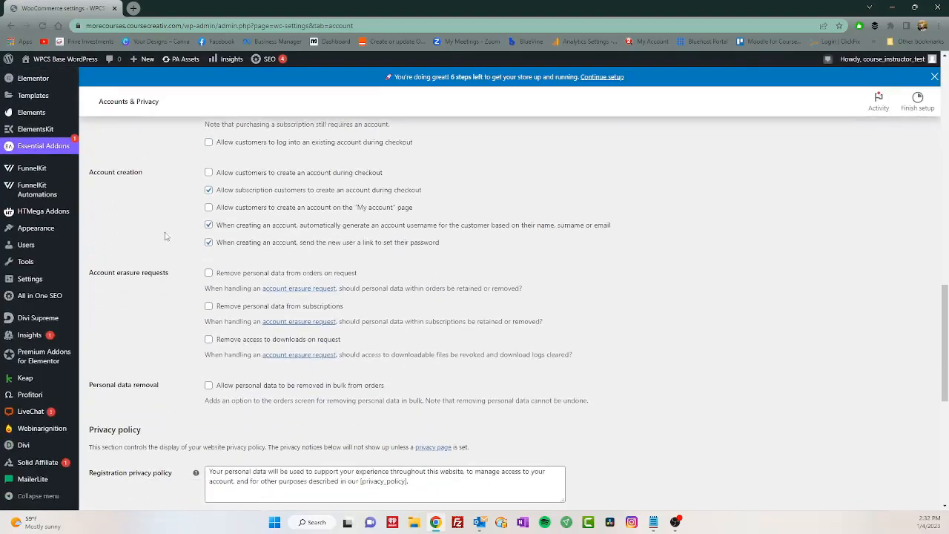
scroll(165, 235, "up", 1)
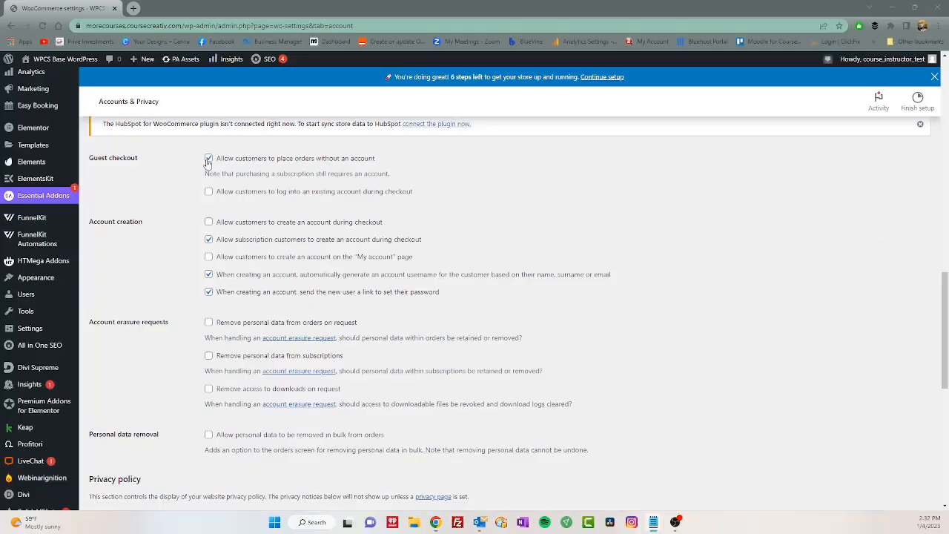
left_click(209, 159)
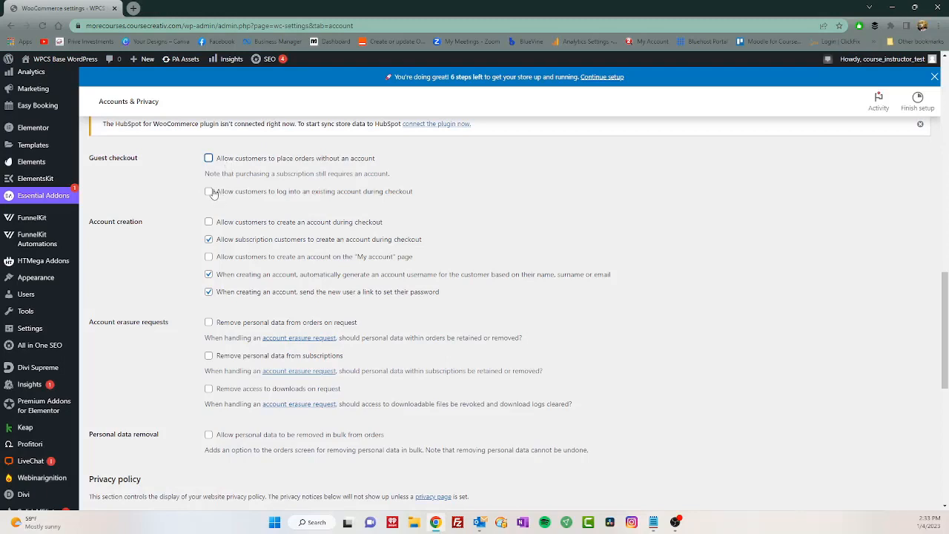
left_click(209, 192)
left_click(209, 223)
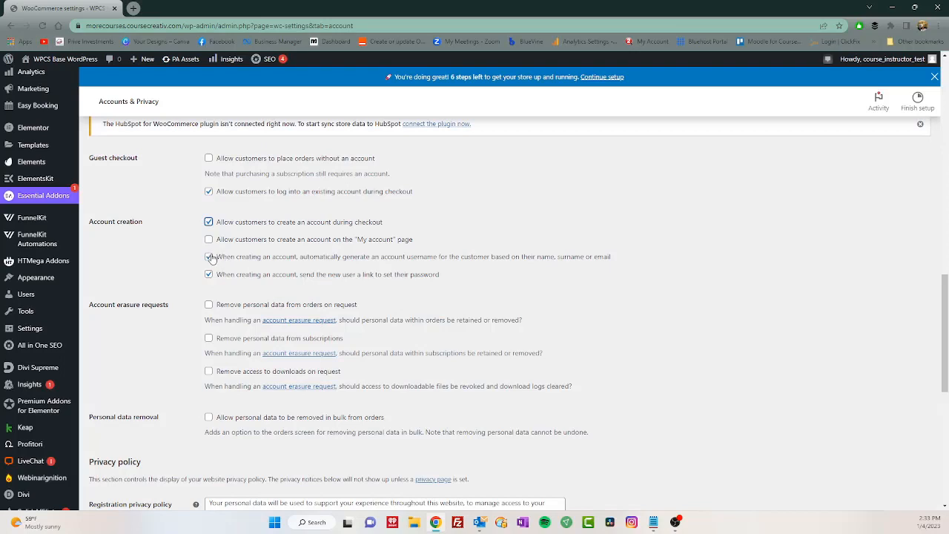
Turn off automatic username generation and the set-password link for new accounts, and save the Accounts & Privacy settings.
left_click(210, 257)
left_click(208, 275)
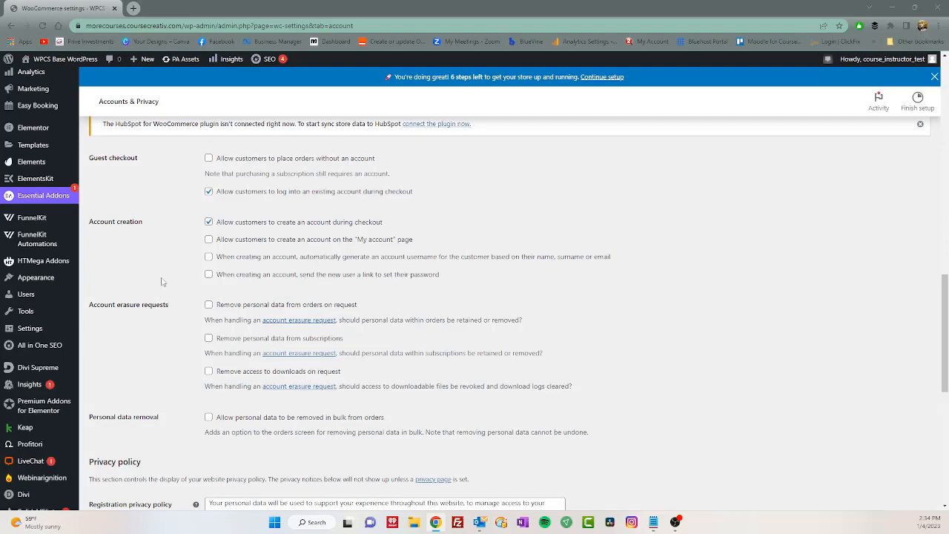
scroll(162, 280, "down", 6)
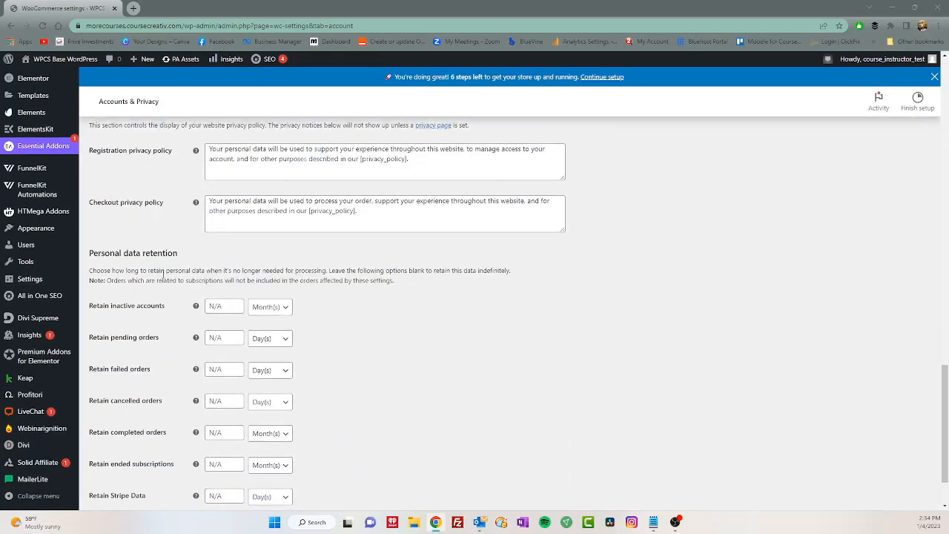
left_click(112, 457)
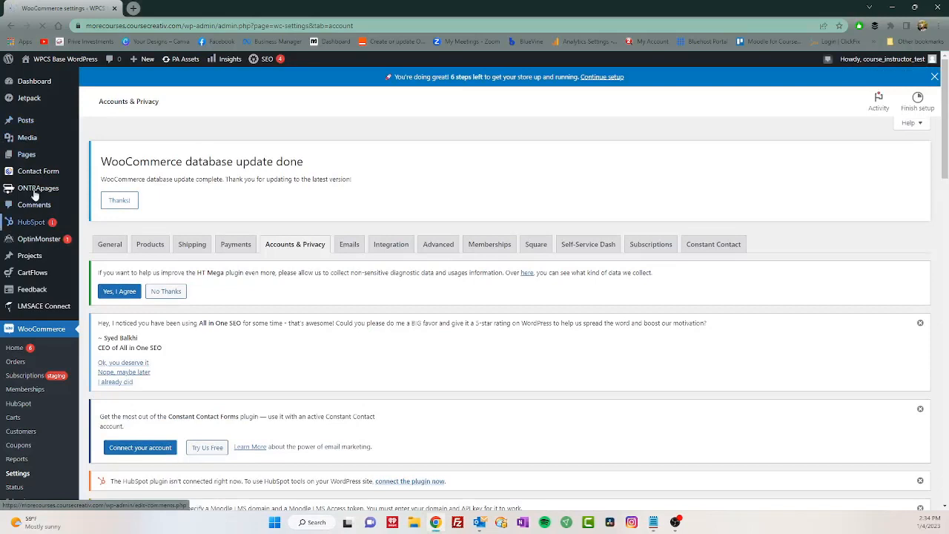
Find the Home front page in the list of all pages and open it for editing with Divi.
mouse_move(31, 156)
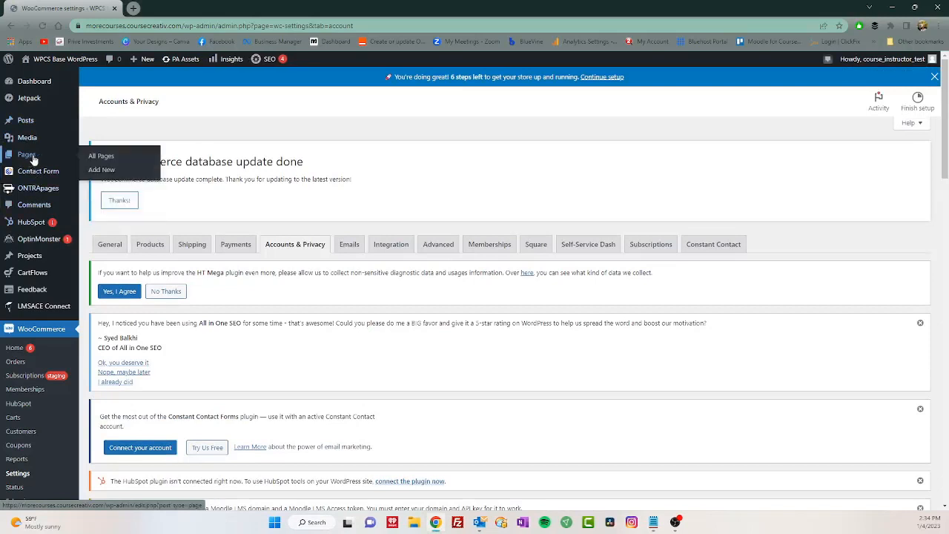
left_click(106, 157)
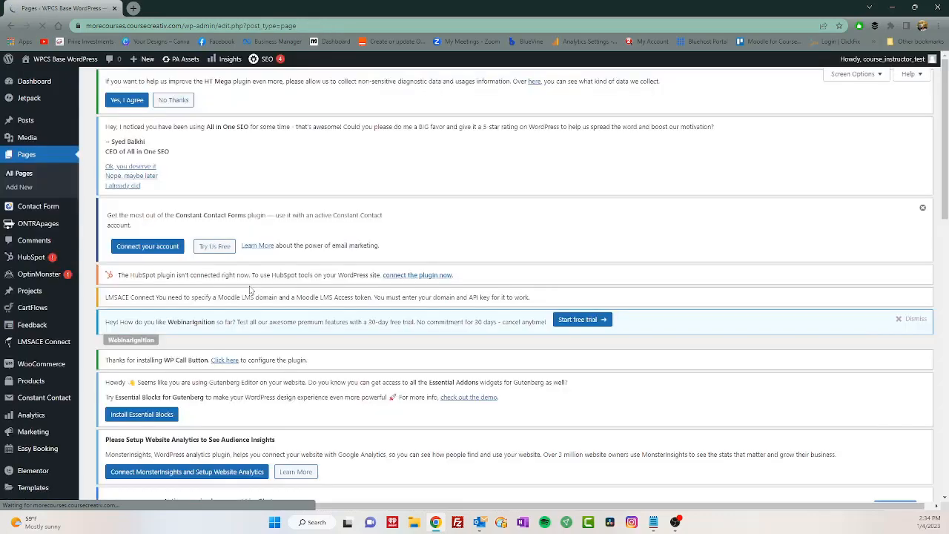
scroll(200, 289, "down", 2)
scroll(200, 289, "down", 7)
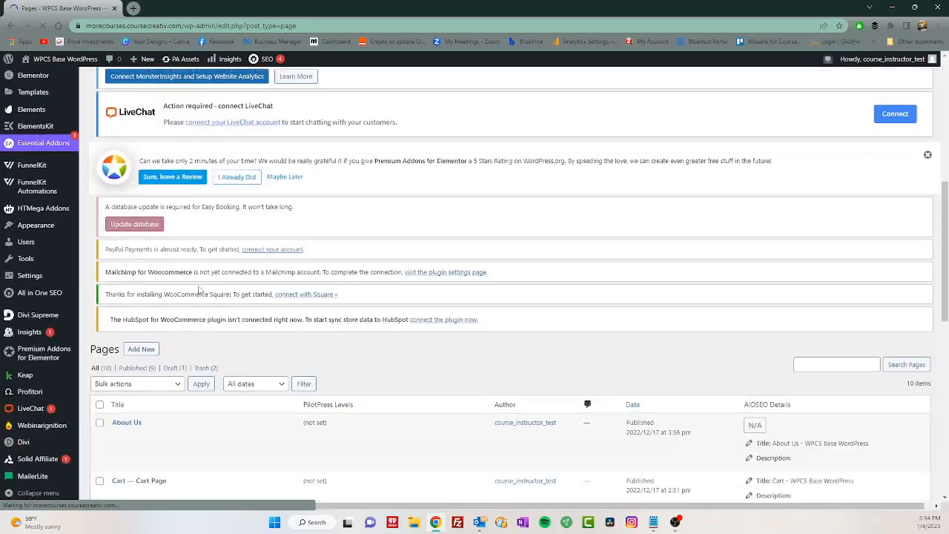
scroll(198, 289, "down", 3)
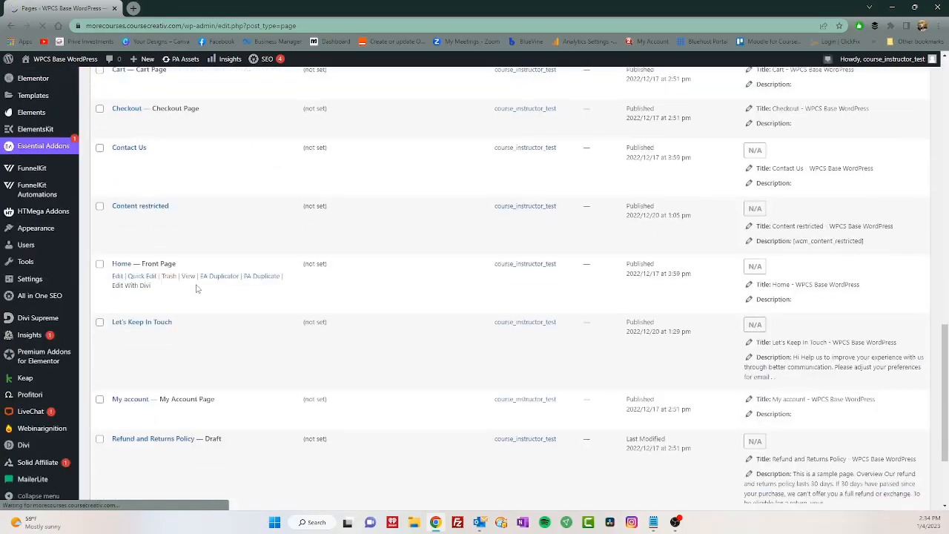
scroll(138, 128, "up", 1)
scroll(127, 100, "up", 1)
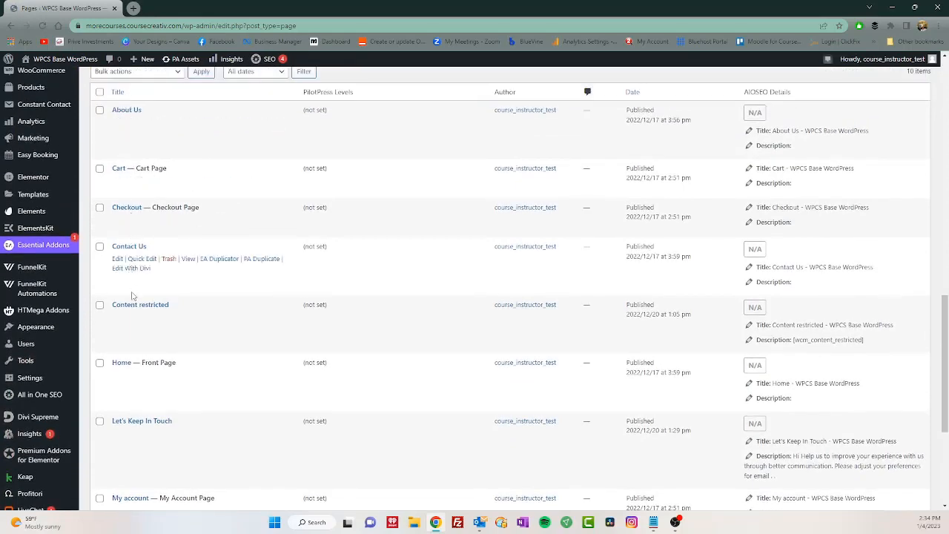
scroll(188, 343, "down", 1)
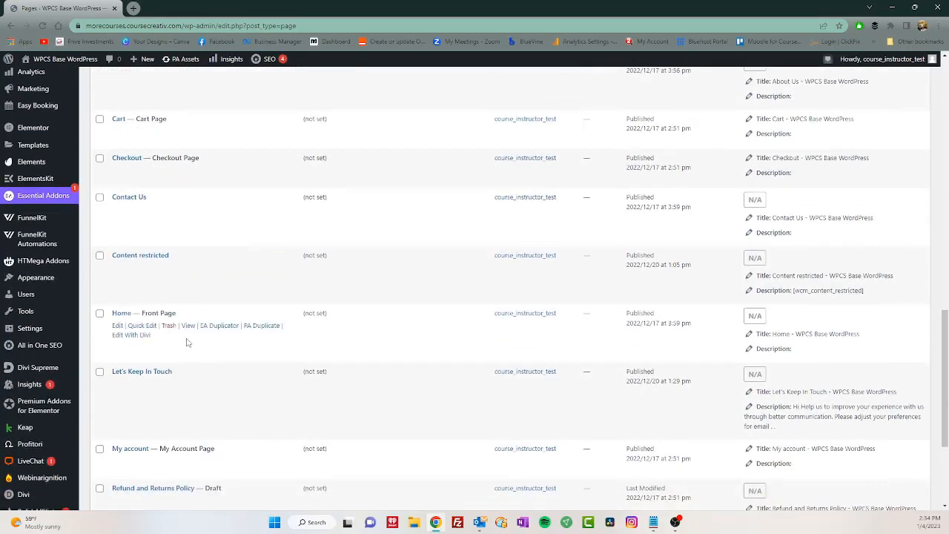
scroll(182, 341, "down", 2)
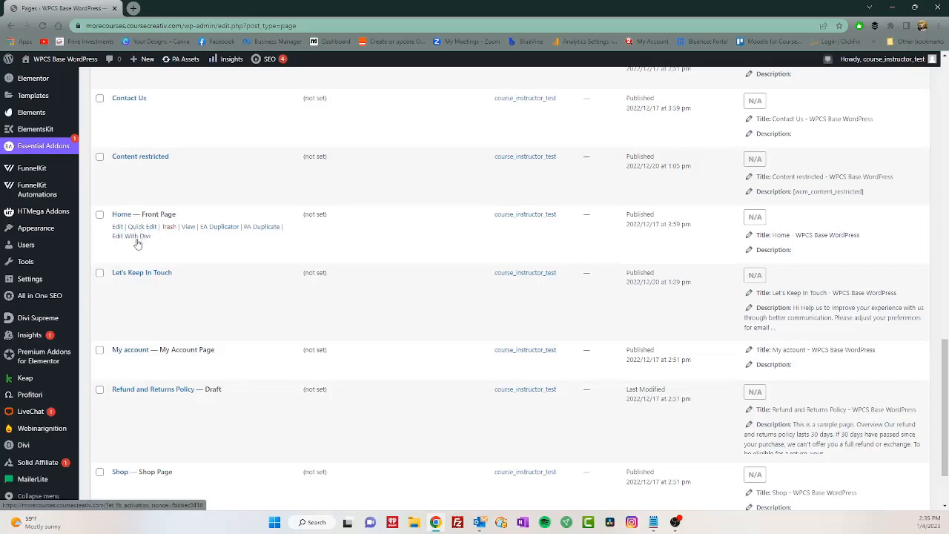
left_click(136, 238)
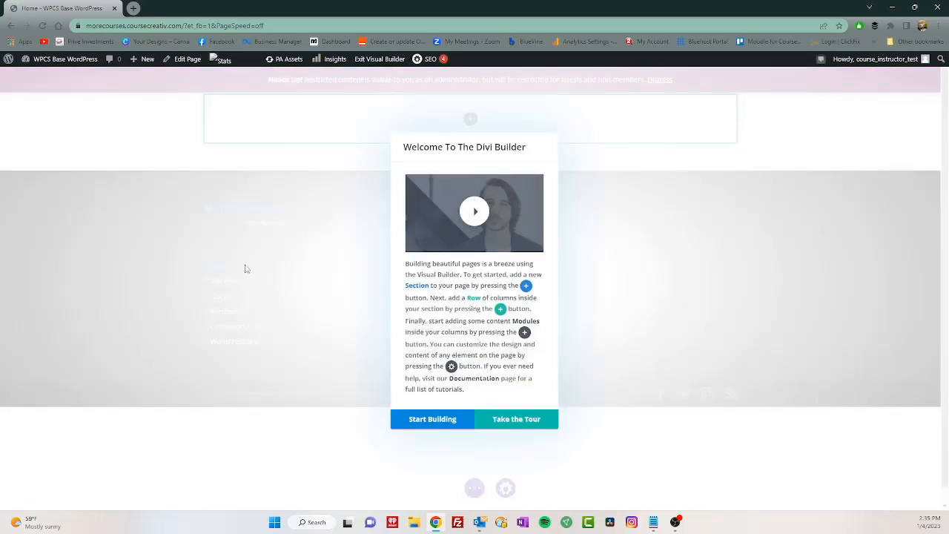
Start the Home page from a premade layout and filter the layout packs by the Health & Fitness category.
left_click(443, 424)
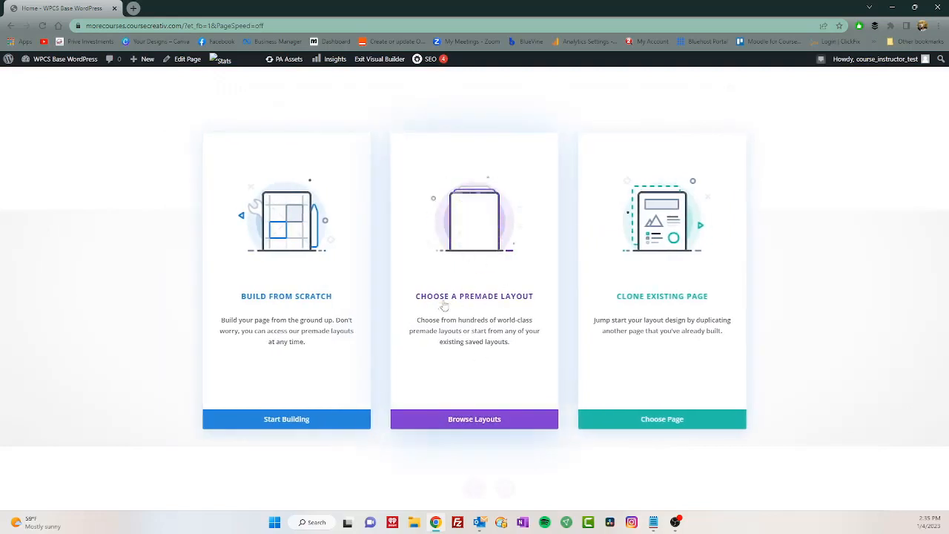
left_click(485, 421)
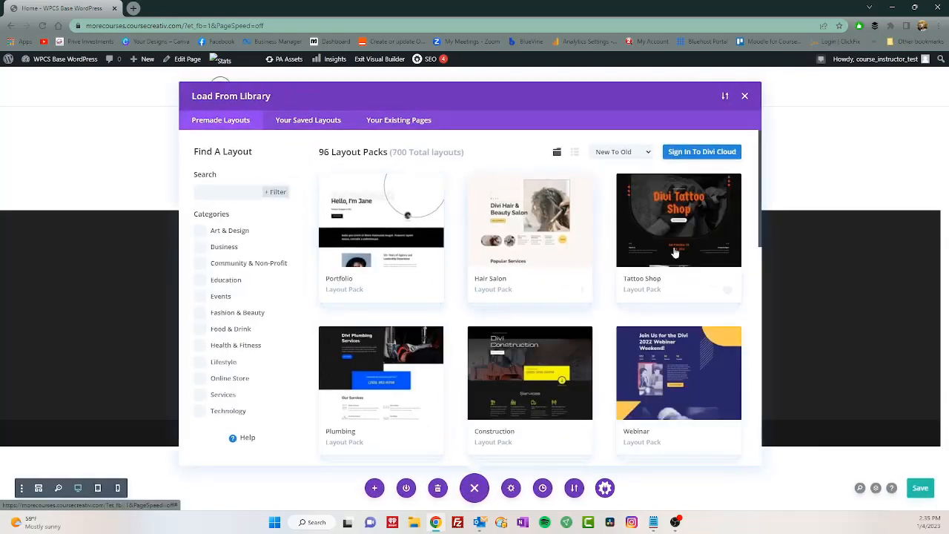
left_click(215, 192)
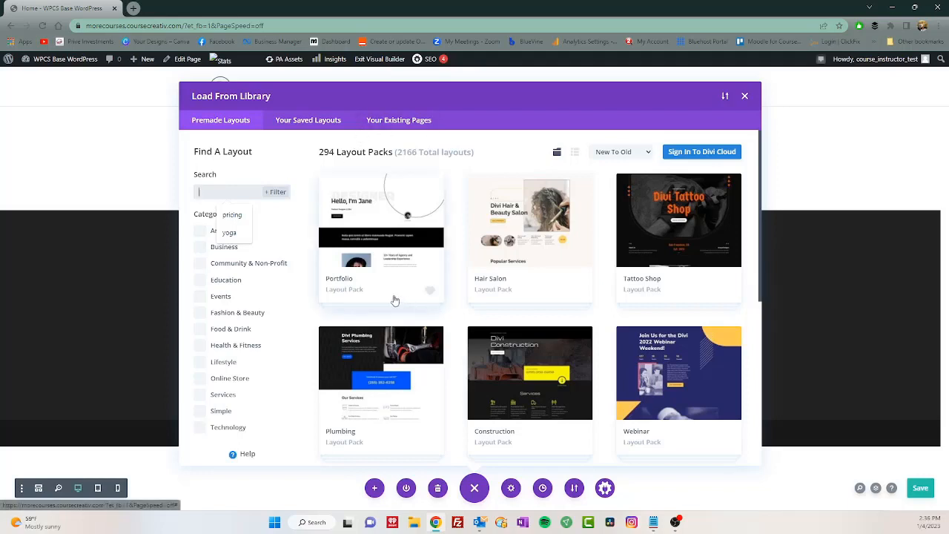
scroll(323, 305, "down", 1)
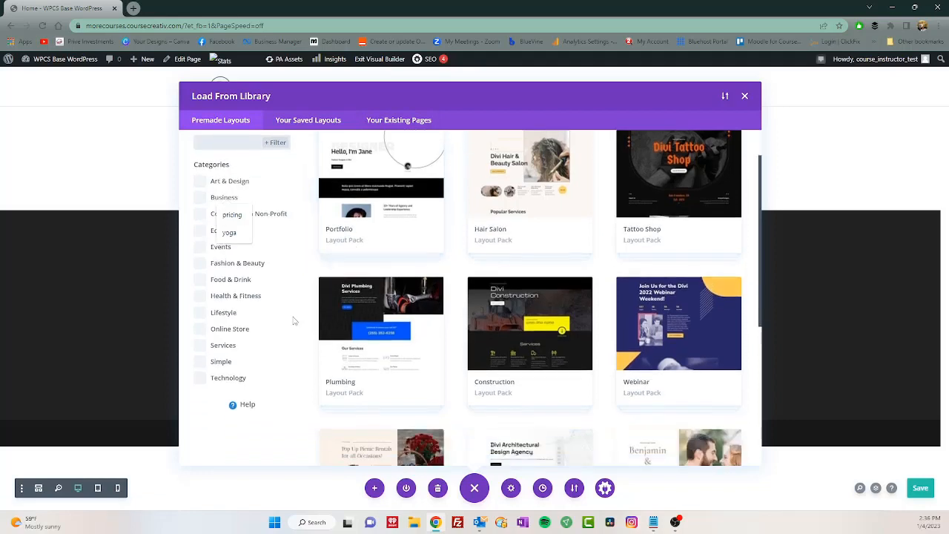
left_click(252, 297)
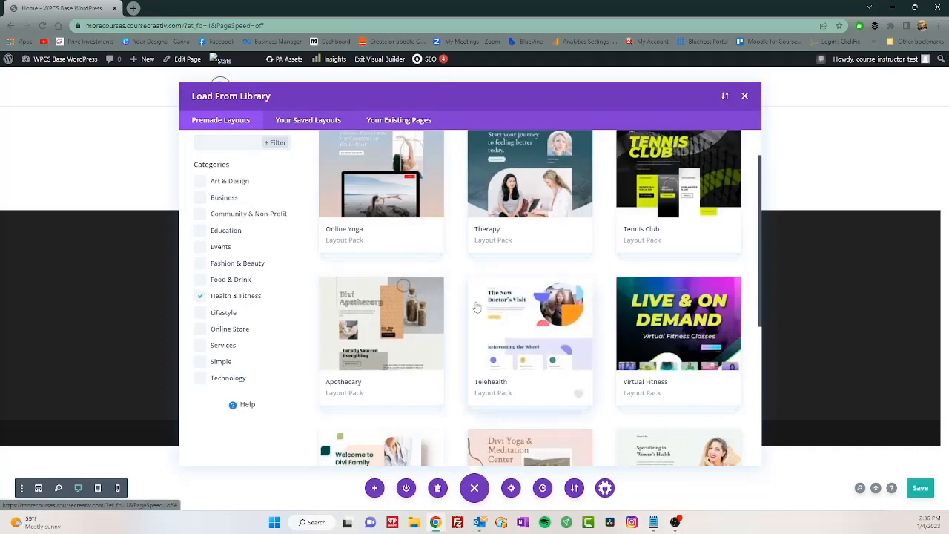
Look through the available Health & Fitness layout packs and return to the start of the list.
scroll(426, 297, "up", 1)
scroll(430, 296, "down", 3)
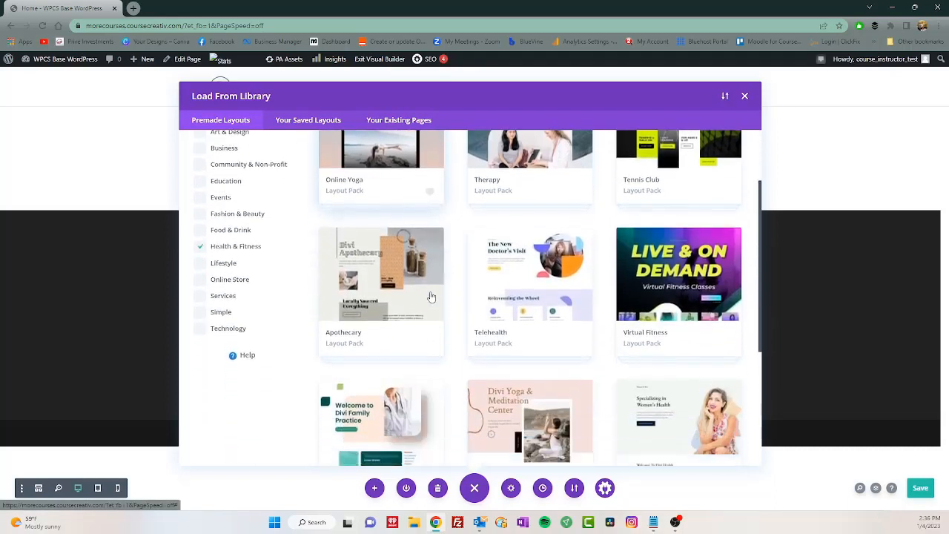
scroll(430, 296, "down", 1)
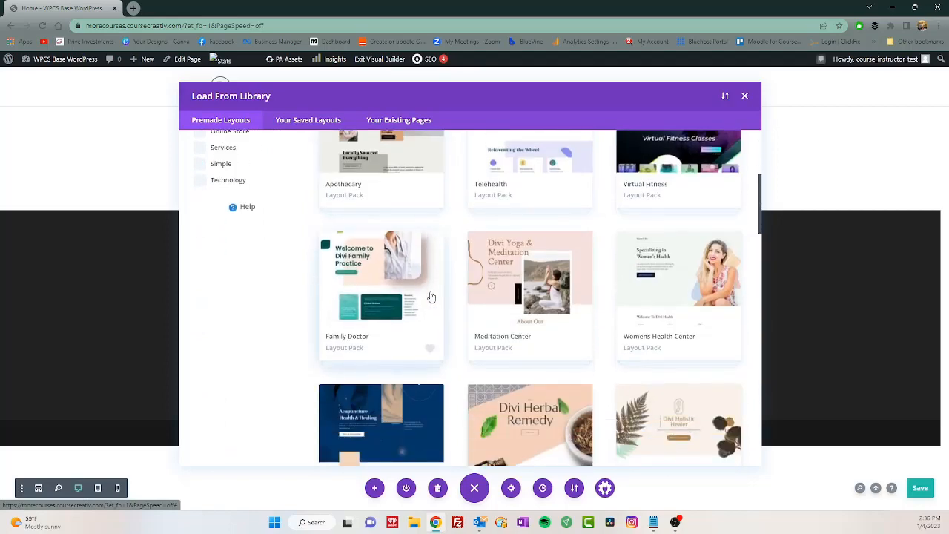
scroll(528, 293, "down", 1)
scroll(530, 293, "down", 1)
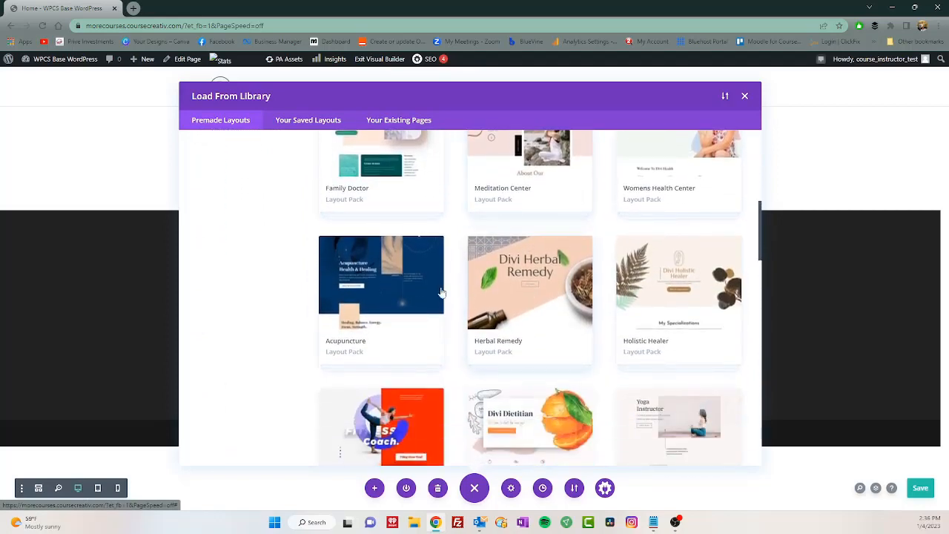
scroll(529, 333, "down", 1)
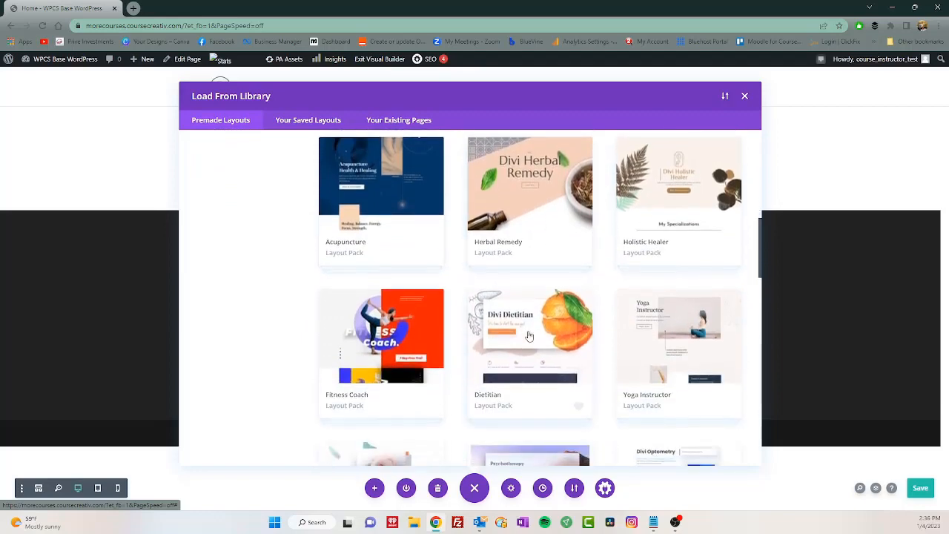
scroll(530, 337, "down", 1)
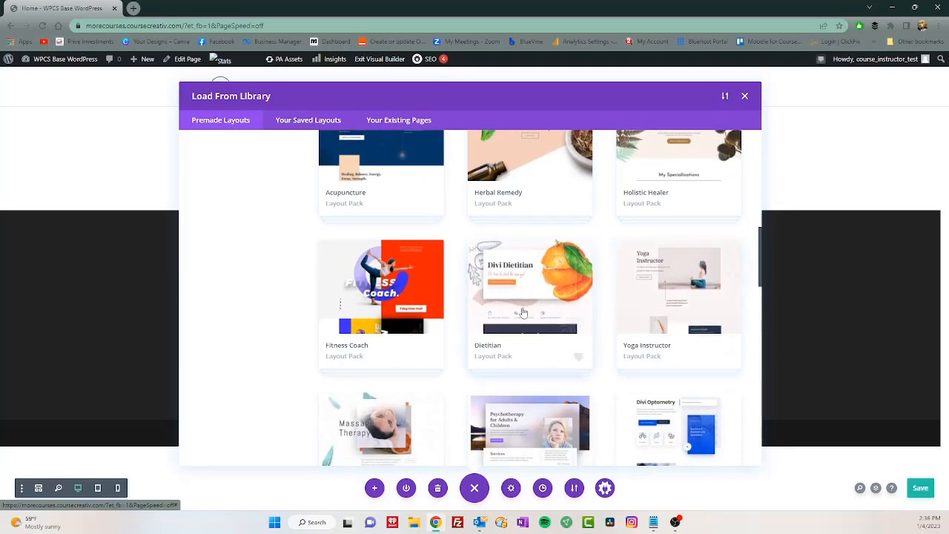
scroll(522, 312, "down", 3)
scroll(523, 315, "down", 2)
scroll(430, 297, "down", 1)
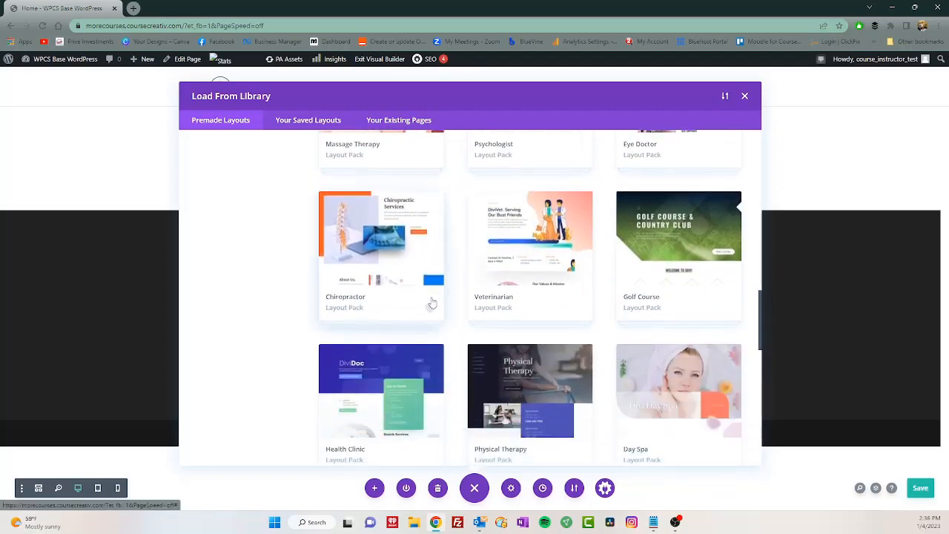
scroll(432, 303, "down", 4)
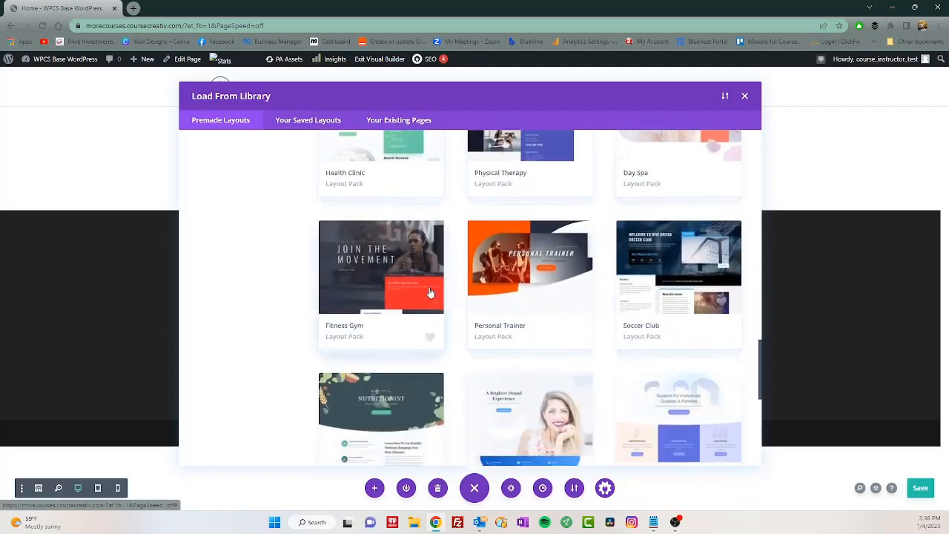
scroll(555, 343, "up", 1)
scroll(553, 337, "up", 5)
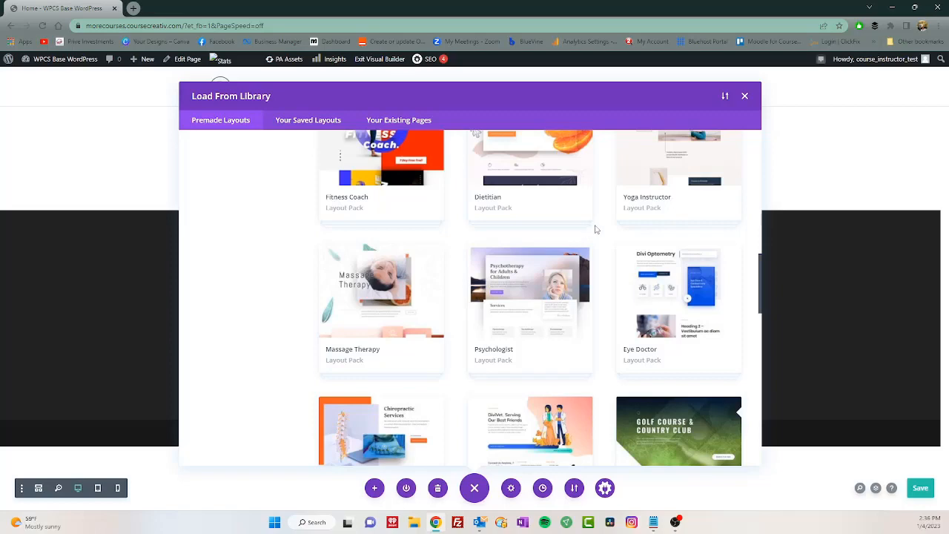
scroll(597, 230, "up", 8)
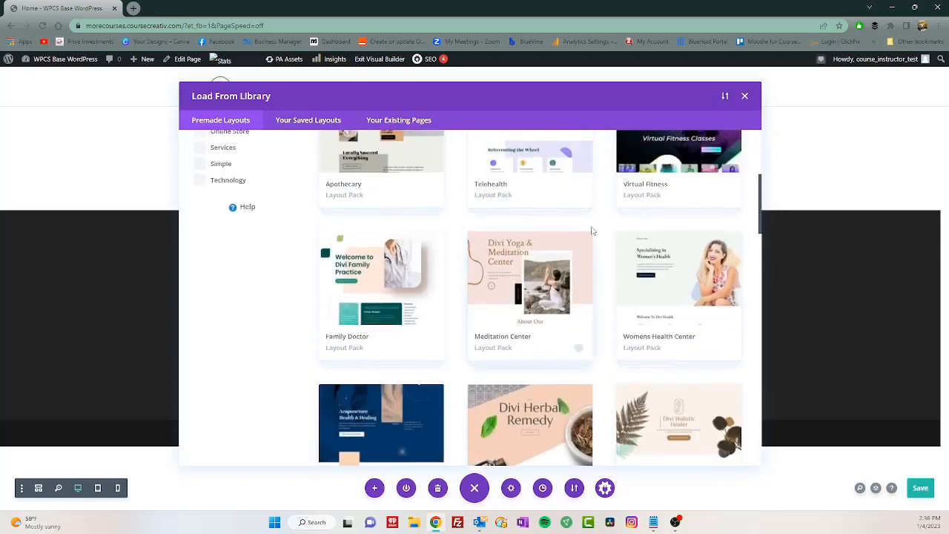
scroll(590, 230, "up", 2)
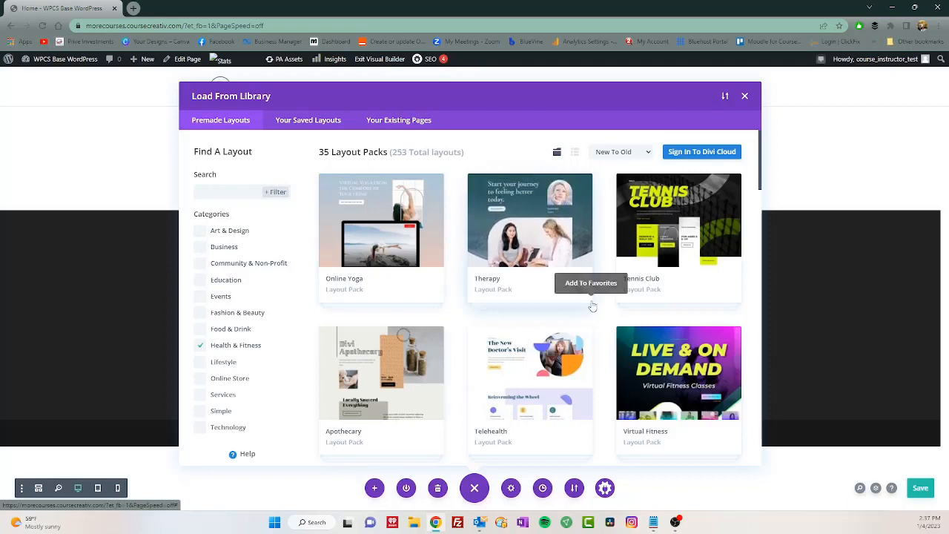
Compare a few more Health & Fitness packs and open the details of the Online Yoga layout pack.
scroll(592, 305, "down", 2)
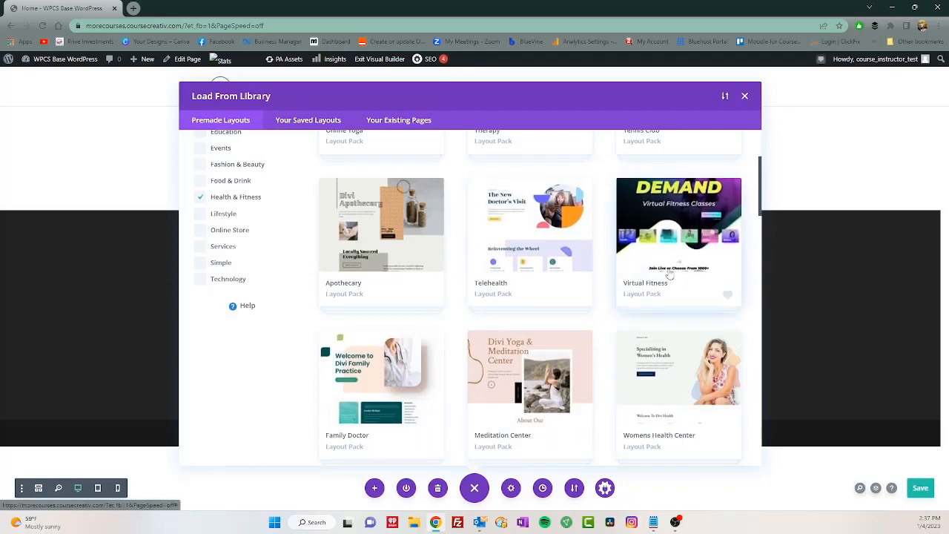
scroll(670, 395, "down", 3)
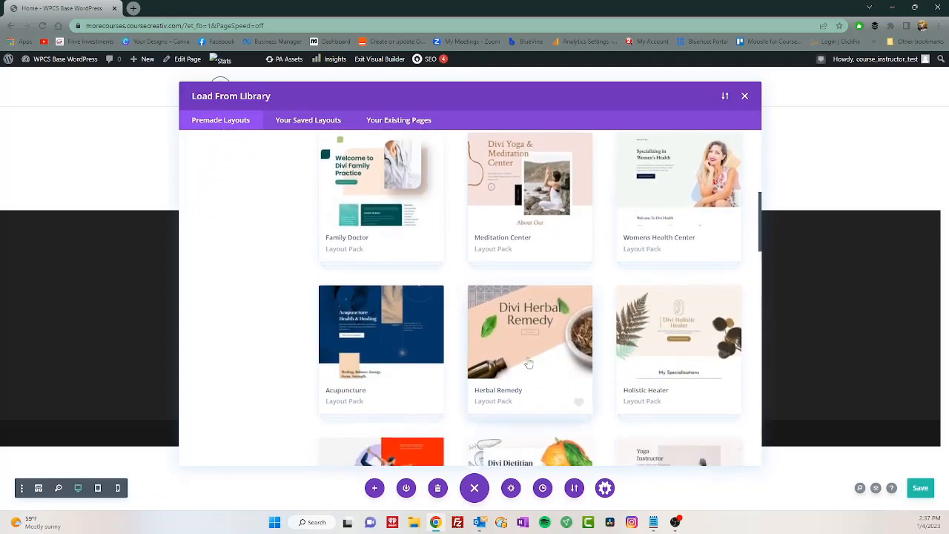
scroll(536, 349, "up", 3)
scroll(535, 350, "up", 3)
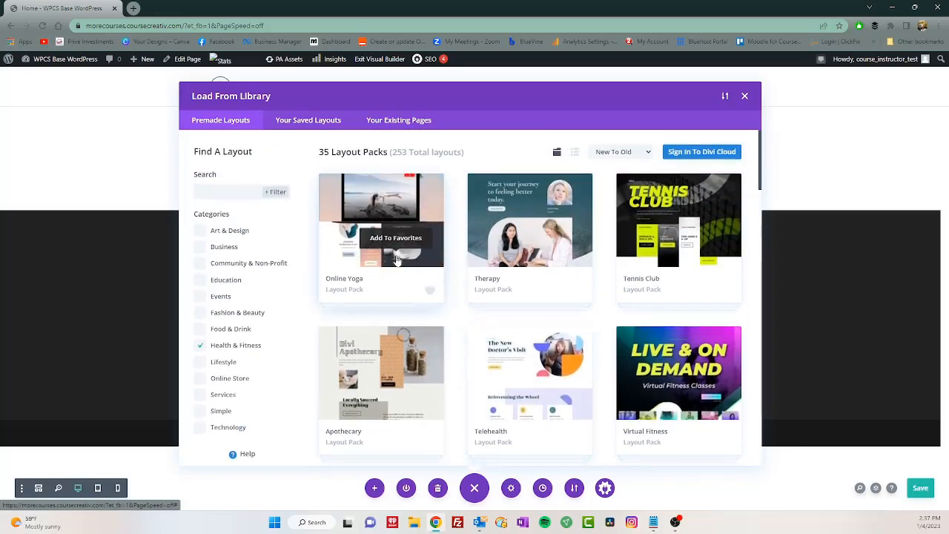
left_click(444, 264)
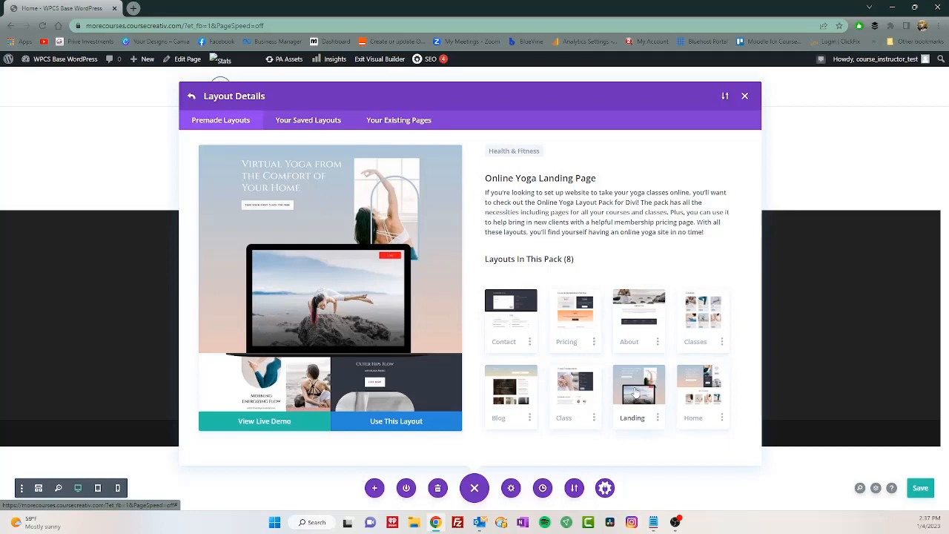
Apply the Home page layout of the Online Yoga pack to the page and look over its imported sections.
left_click(698, 397)
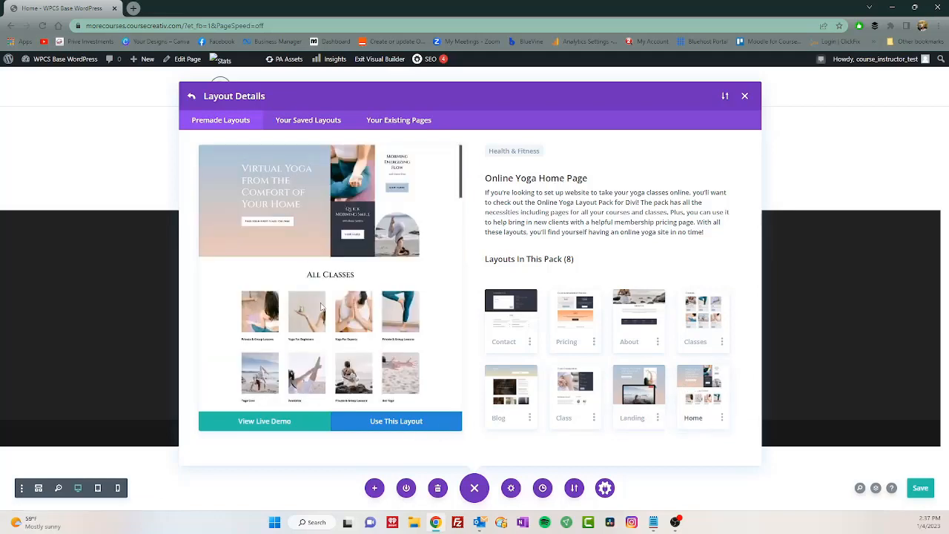
left_click(411, 425)
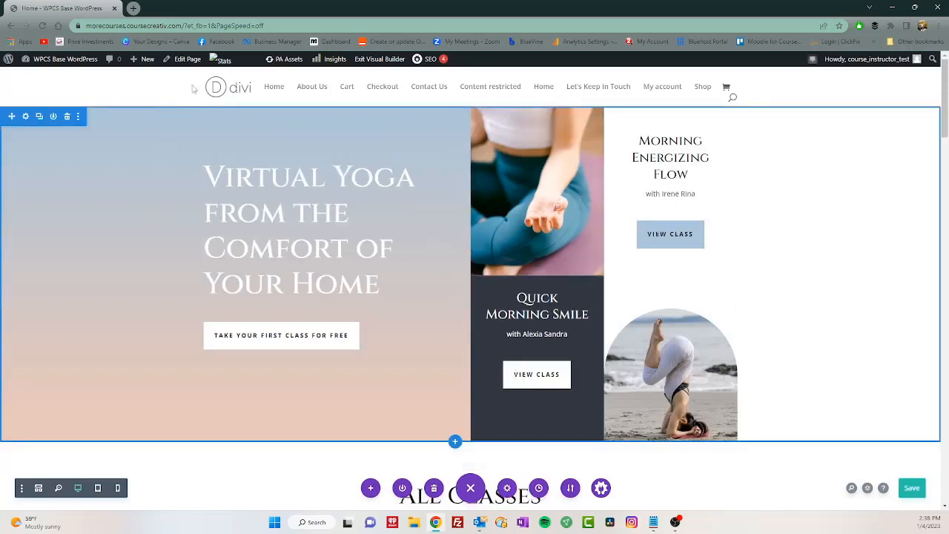
scroll(776, 346, "down", 5)
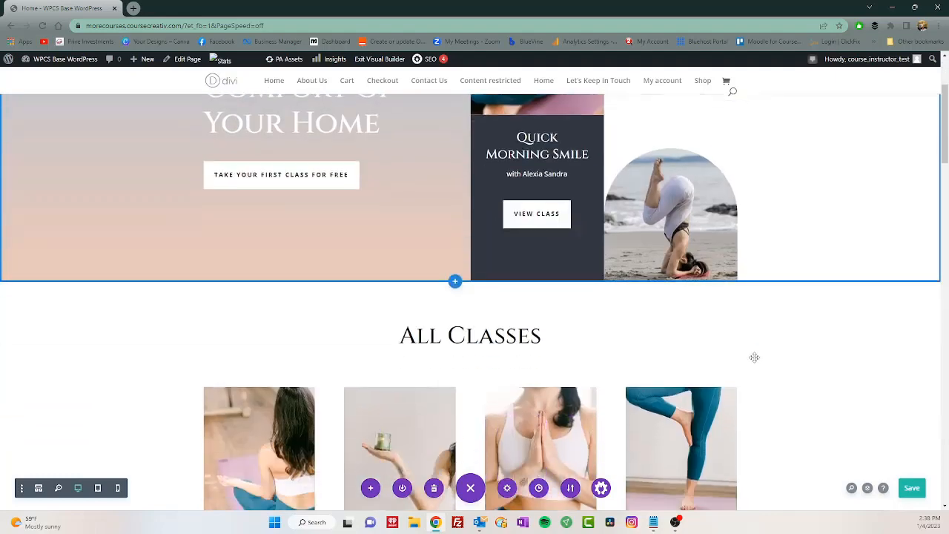
scroll(697, 374, "down", 1)
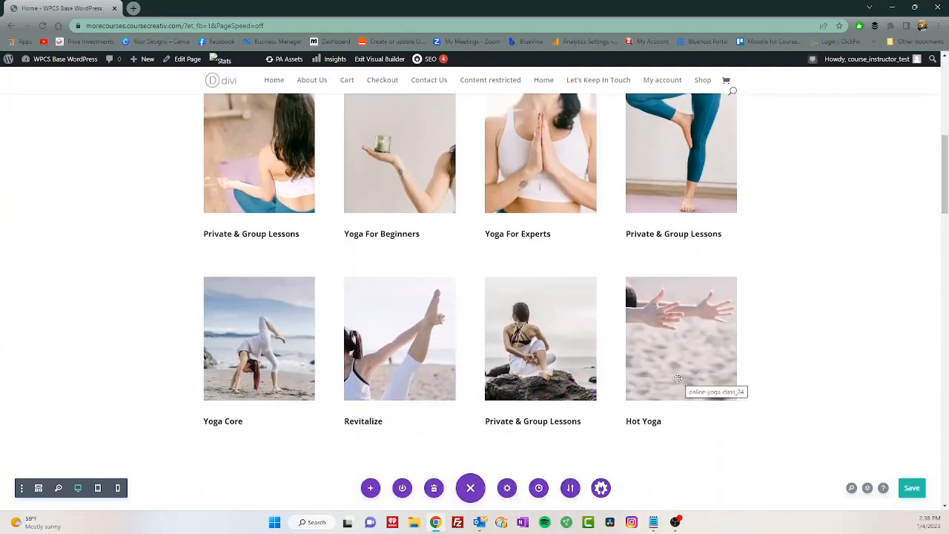
scroll(667, 380, "down", 6)
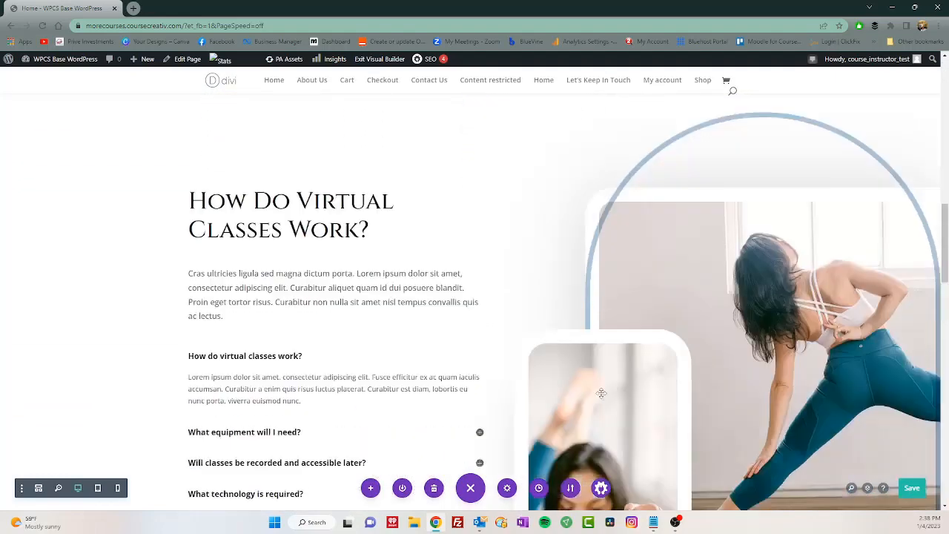
scroll(295, 249, "up", 6)
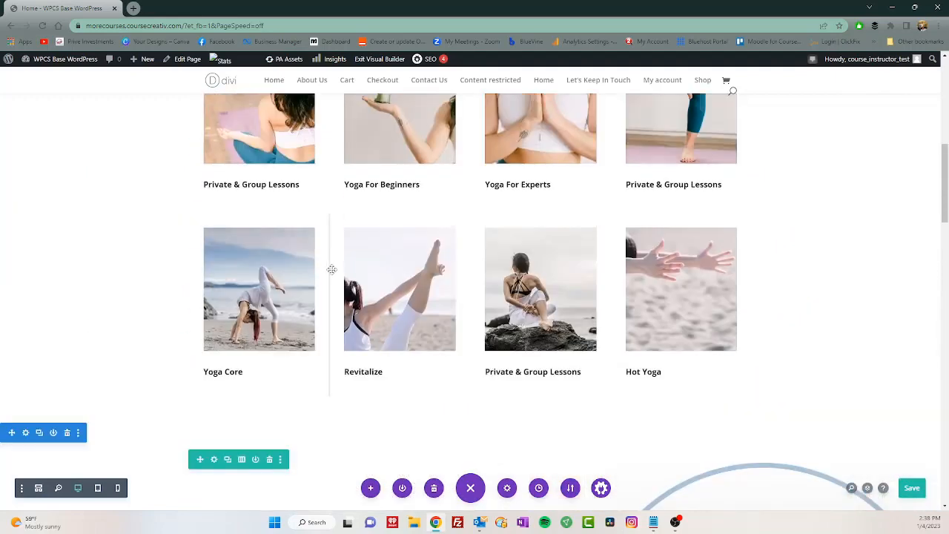
scroll(331, 269, "up", 4)
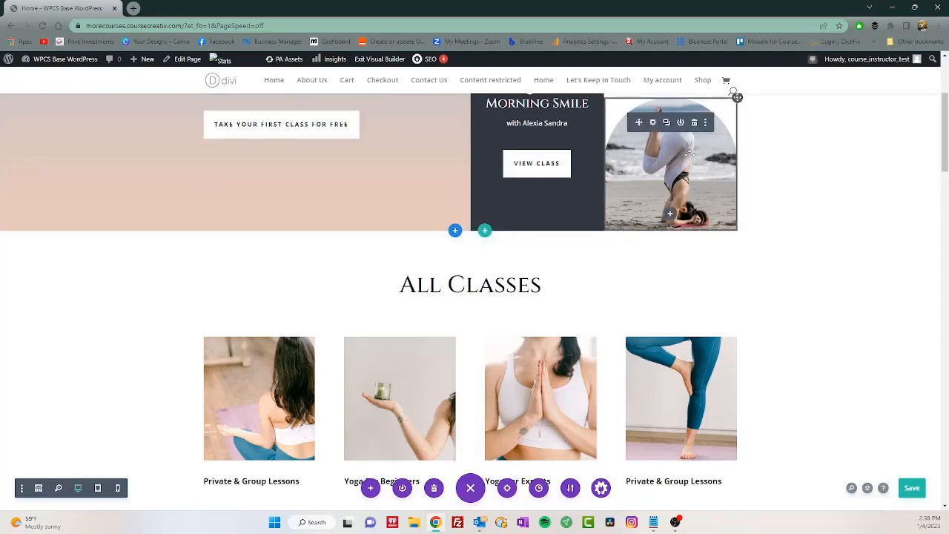
scroll(606, 151, "up", 2)
scroll(326, 172, "up", 2)
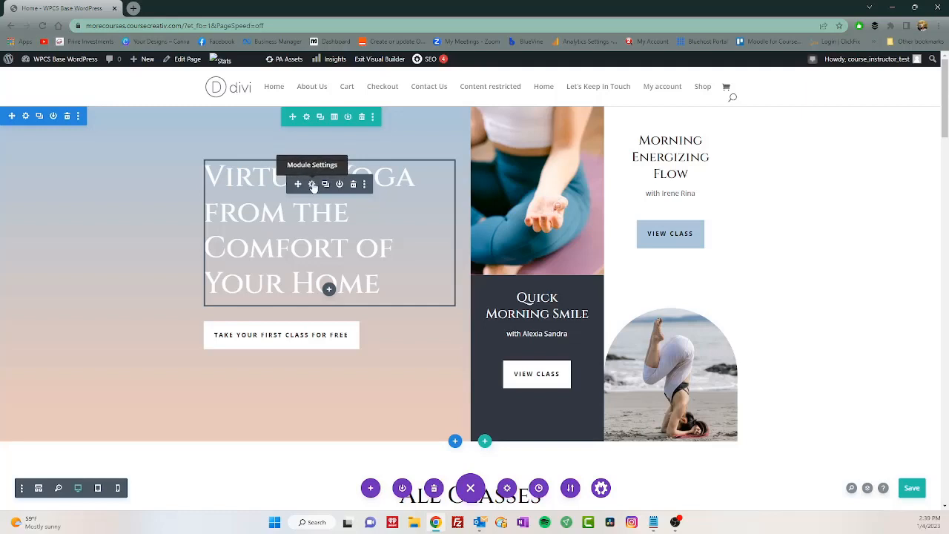
Check the content and design options in the text settings of the hero heading, and close them.
left_click(312, 184)
scroll(77, 241, "down", 3)
scroll(77, 245, "down", 3)
scroll(77, 244, "up", 5)
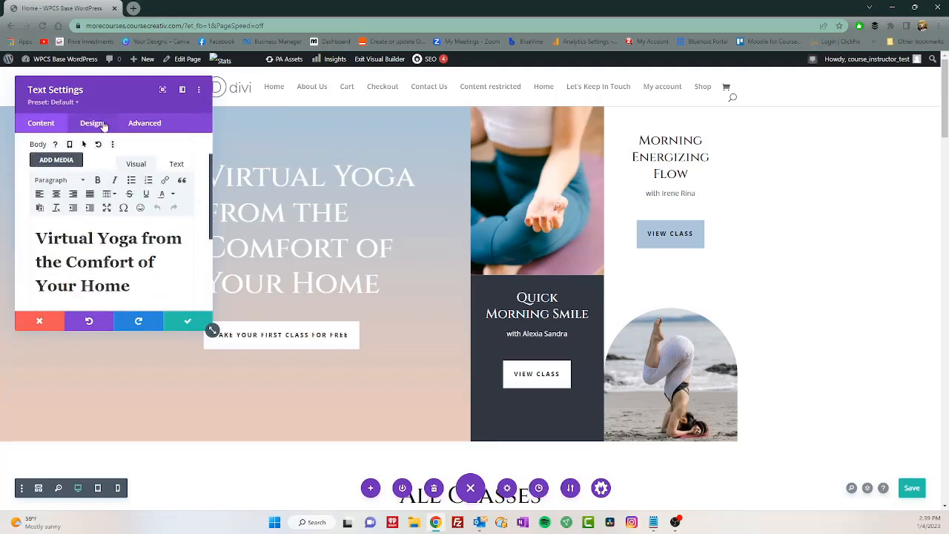
left_click(104, 126)
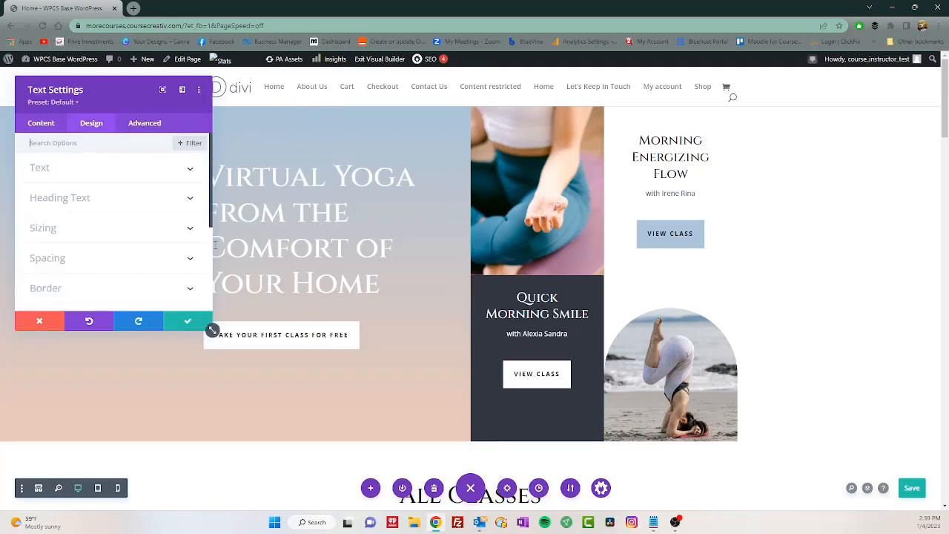
left_click(188, 323)
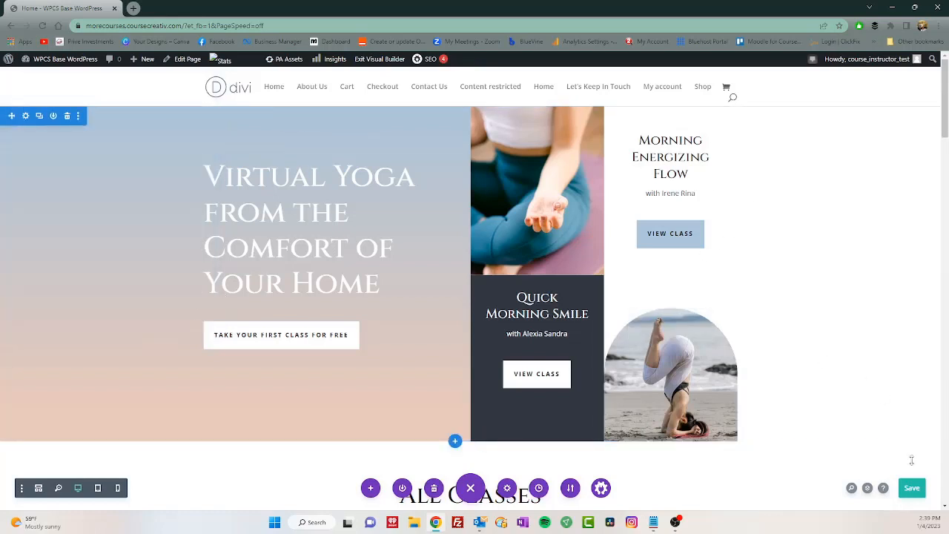
Save the Home page and leave the visual builder for the WordPress dashboard.
left_click(914, 490)
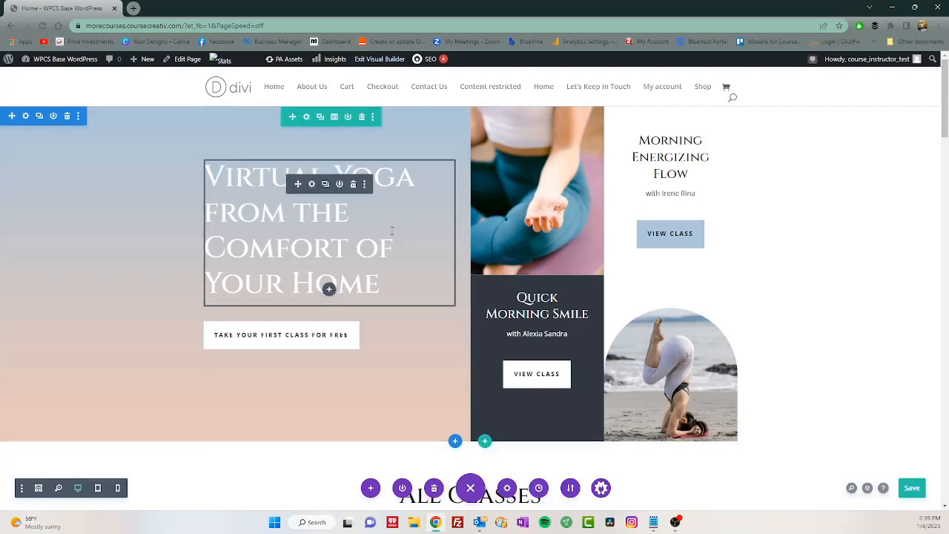
left_click(376, 62)
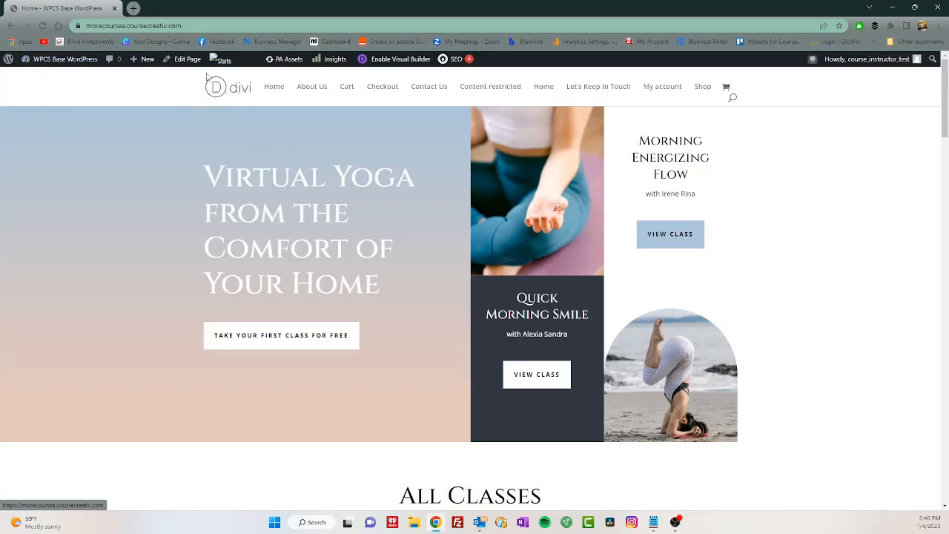
mouse_move(44, 61)
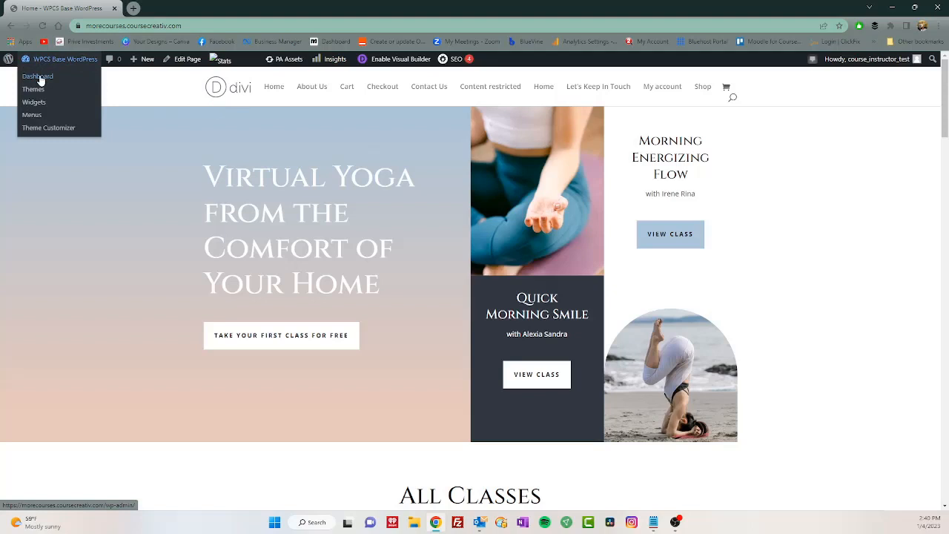
left_click(40, 79)
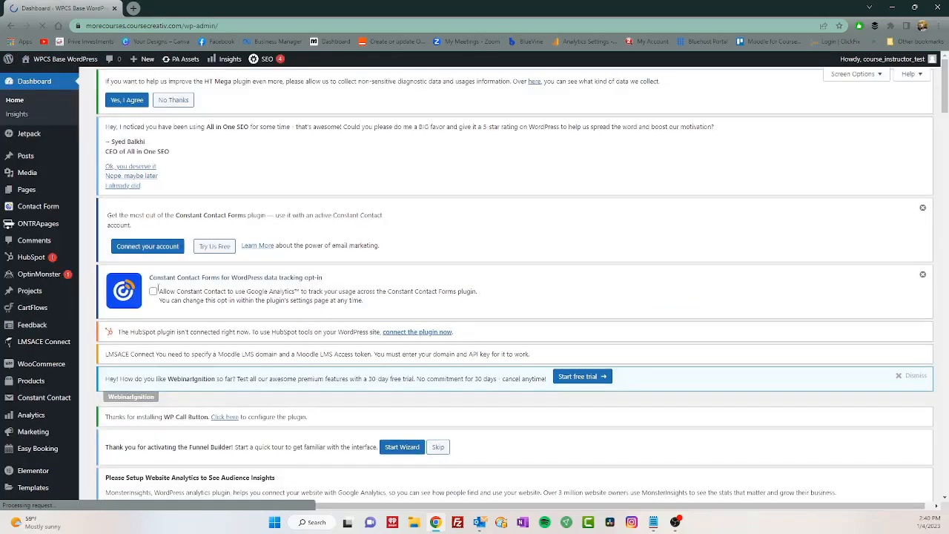
Find Divi among the dashboard sections and open its Theme Customizer.
scroll(45, 352, "down", 3)
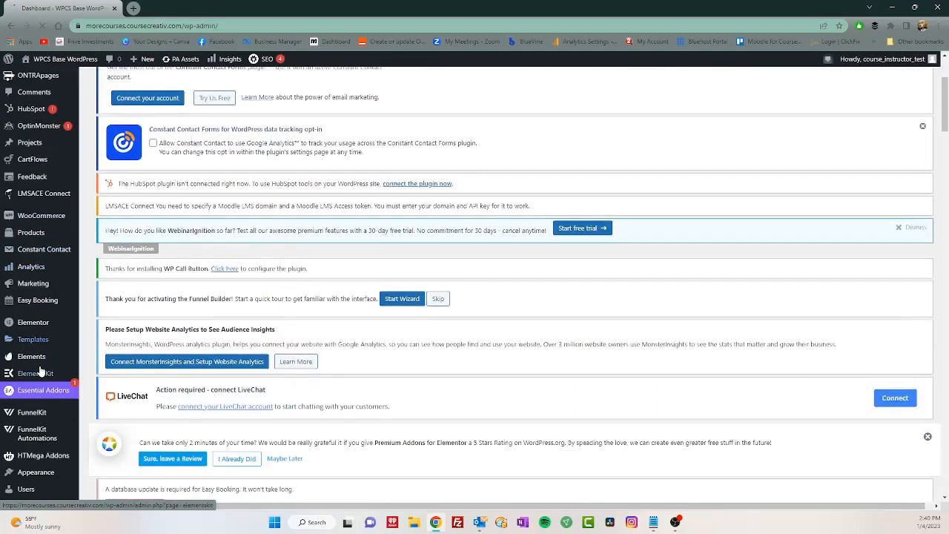
scroll(38, 371, "down", 10)
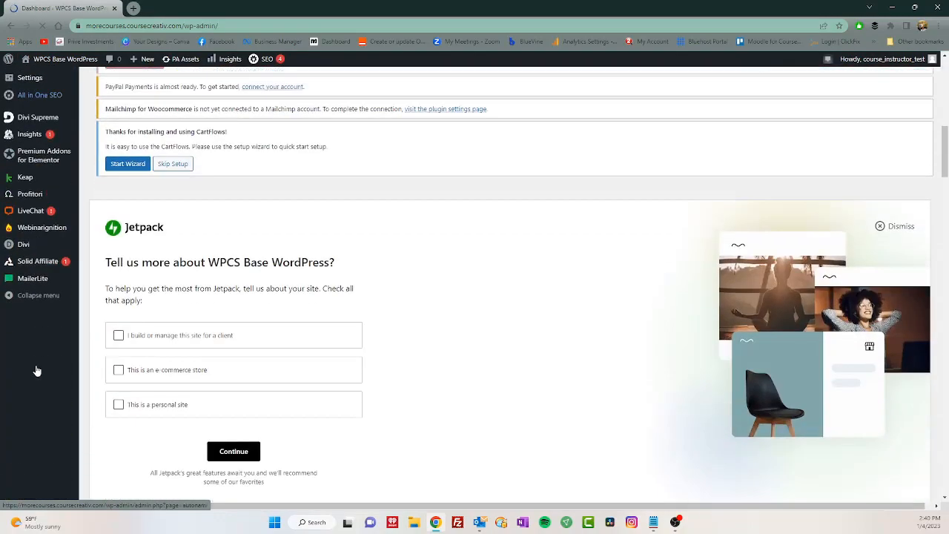
scroll(32, 346, "up", 4)
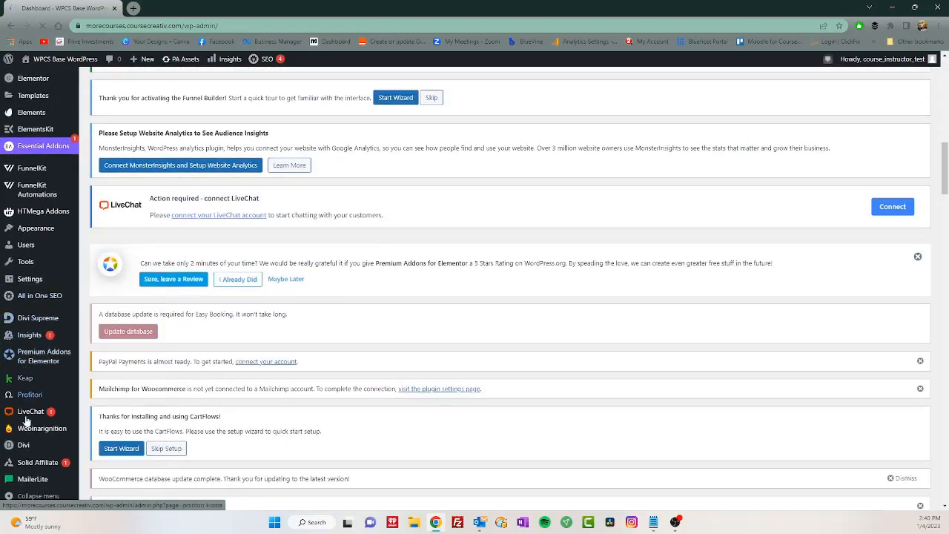
mouse_move(27, 452)
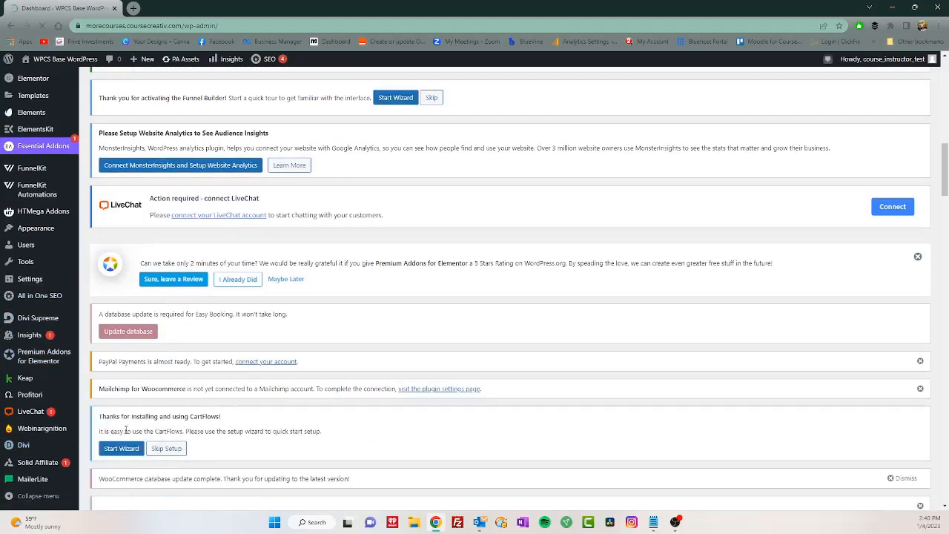
left_click(111, 436)
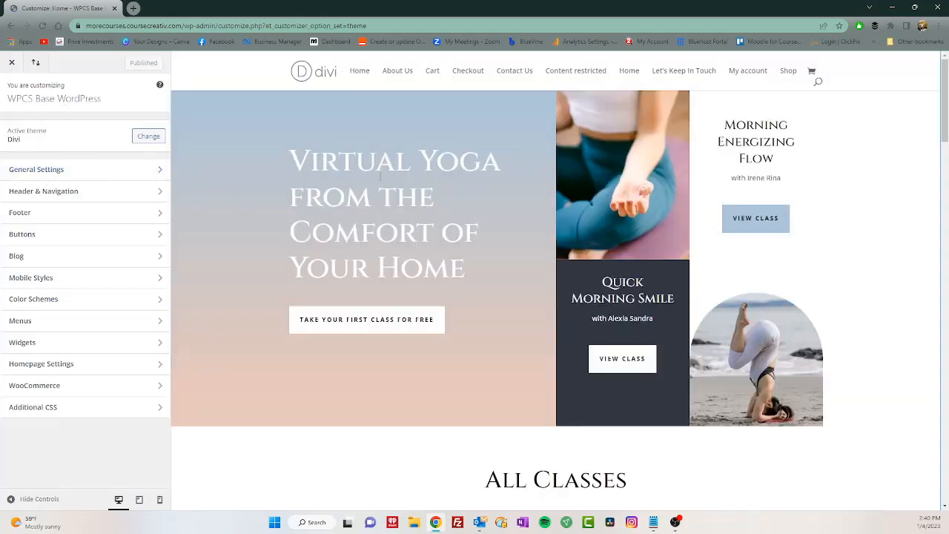
Examine the site title, tagline and site icon options under the general Site Identity settings, and return to the main customizer list.
left_click(139, 171)
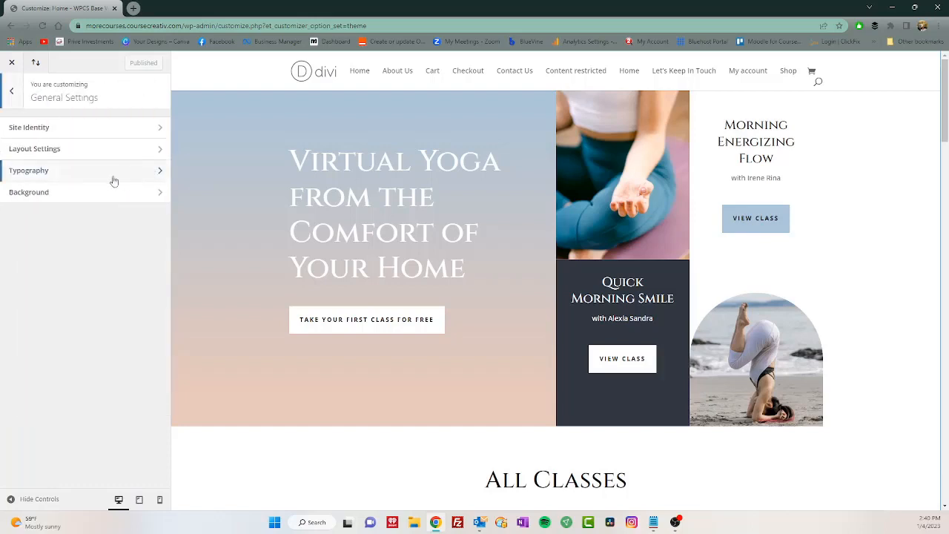
left_click(130, 134)
left_click_drag(92, 151, 2, 152)
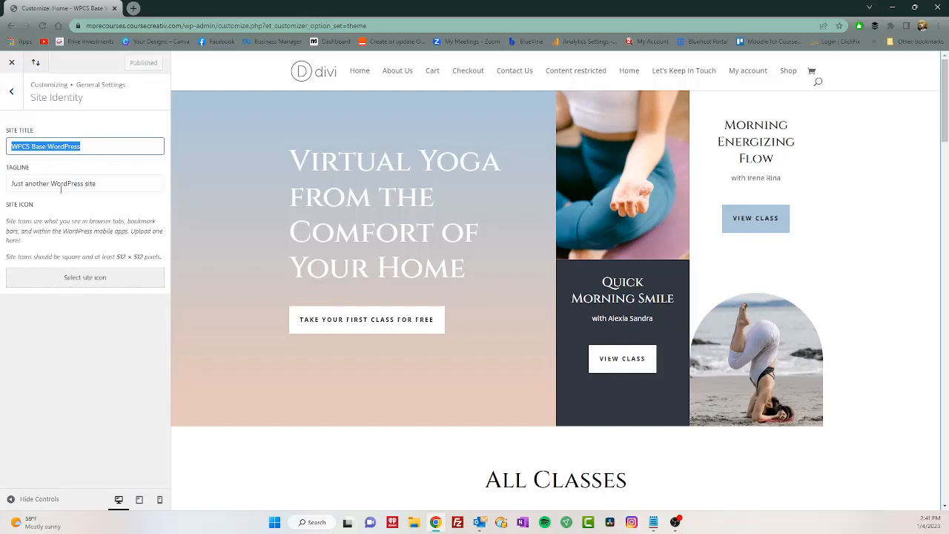
left_click_drag(110, 185, 3, 186)
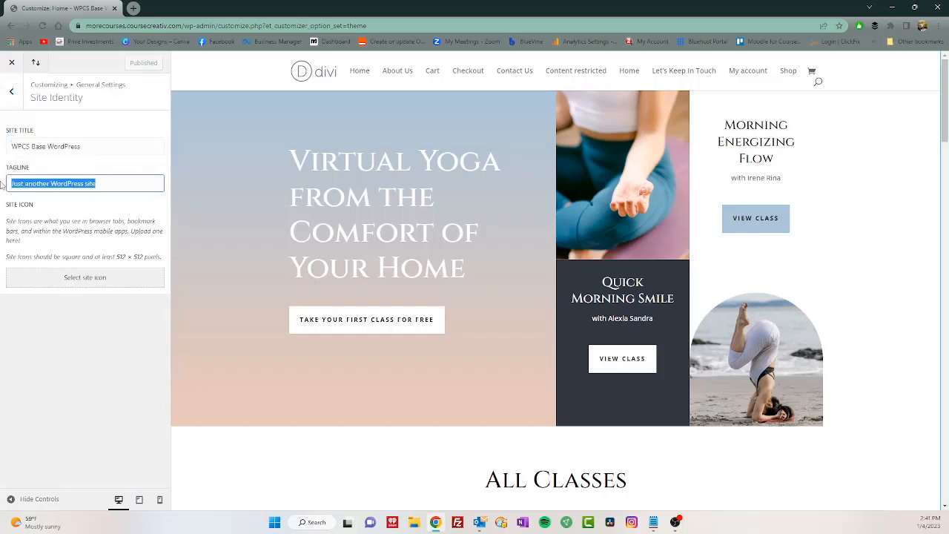
left_click(15, 94)
left_click(14, 94)
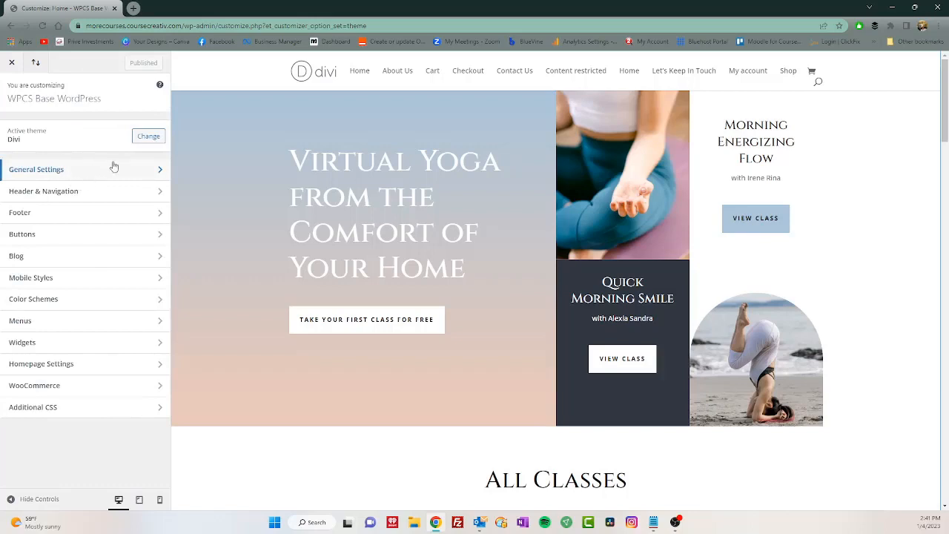
left_click(148, 172)
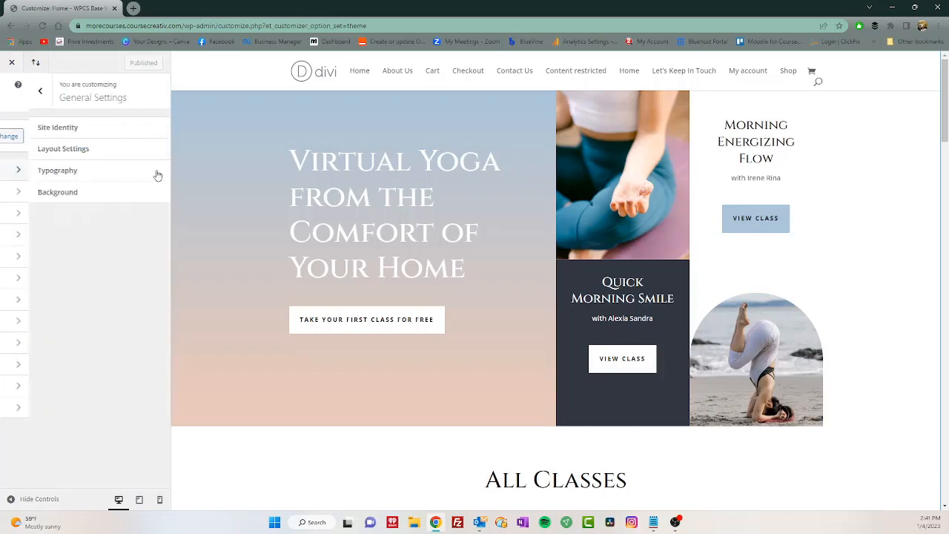
left_click(80, 131)
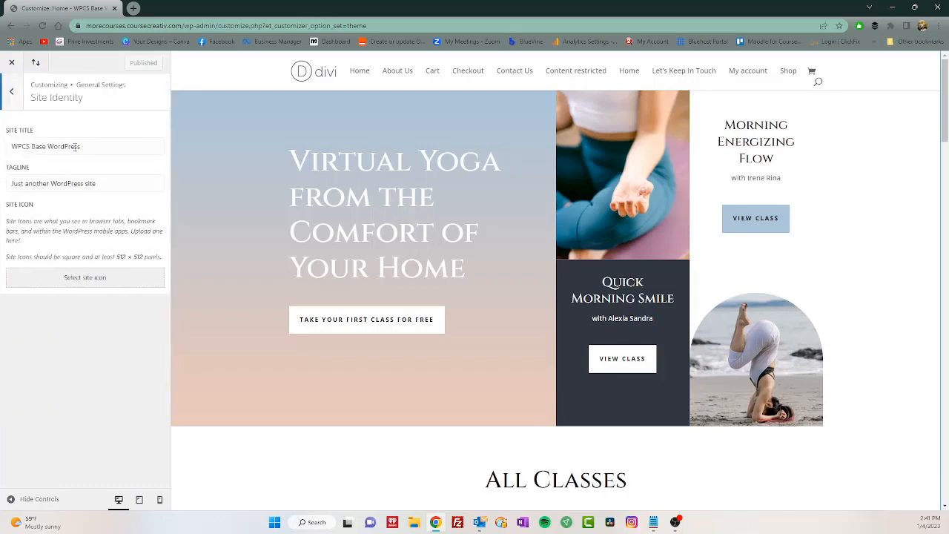
left_click(13, 101)
left_click(13, 101)
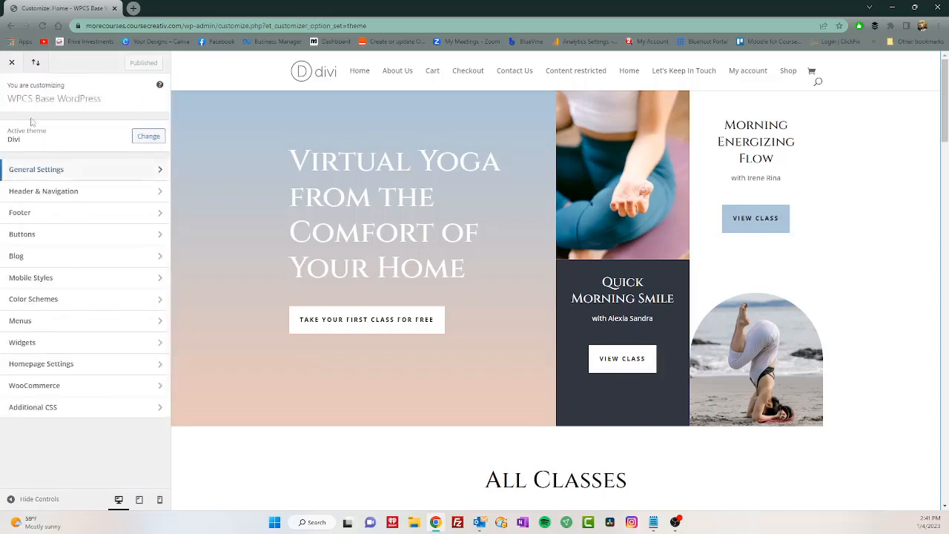
Try the options that hide the logo image and make the header's primary menu bar full width.
left_click(131, 194)
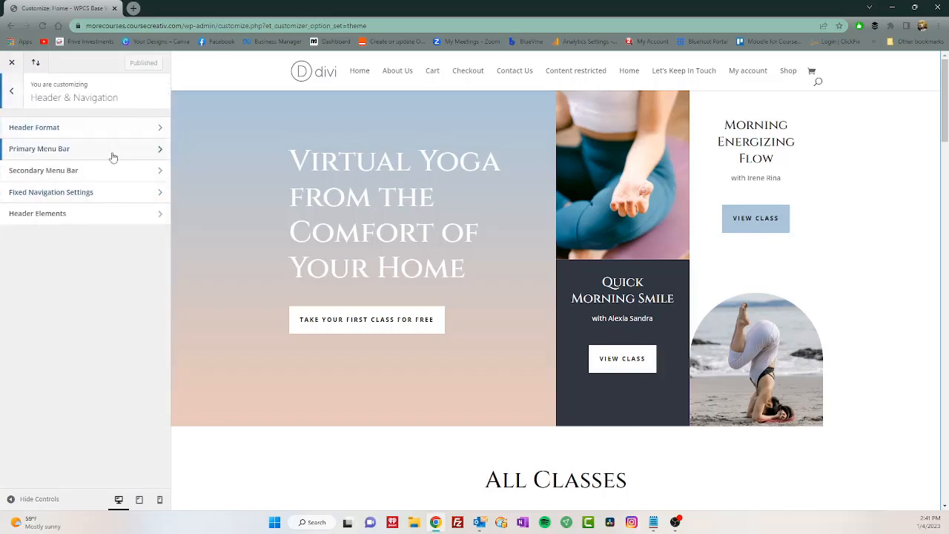
left_click(158, 152)
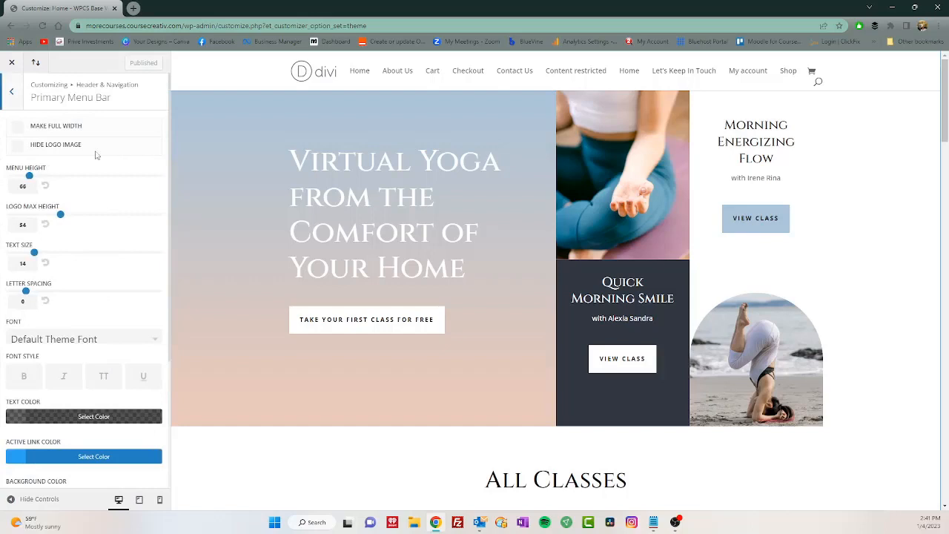
left_click(49, 149)
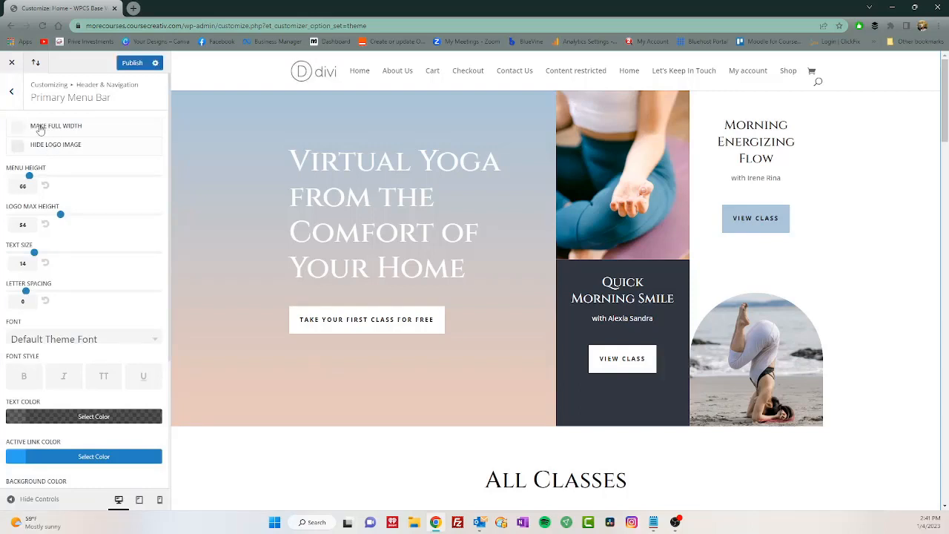
left_click(41, 127)
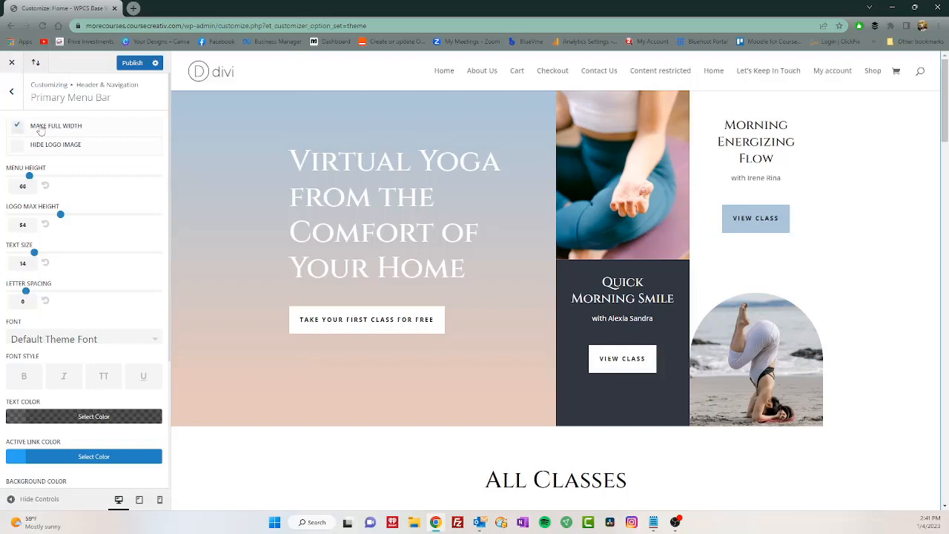
left_click(41, 127)
Check the font and color options of the primary menu bar and return to the Header & Navigation settings.
scroll(122, 198, "down", 3)
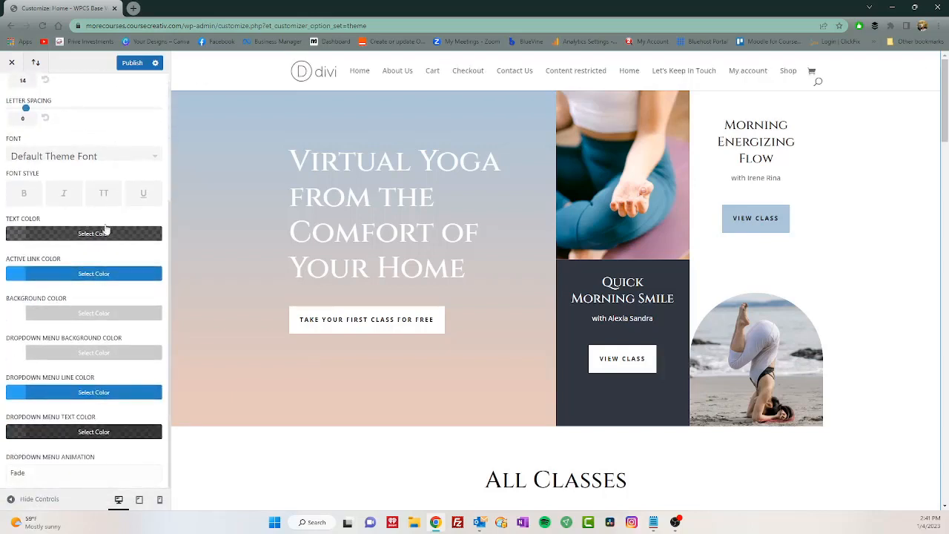
scroll(52, 87, "up", 2)
left_click(12, 65)
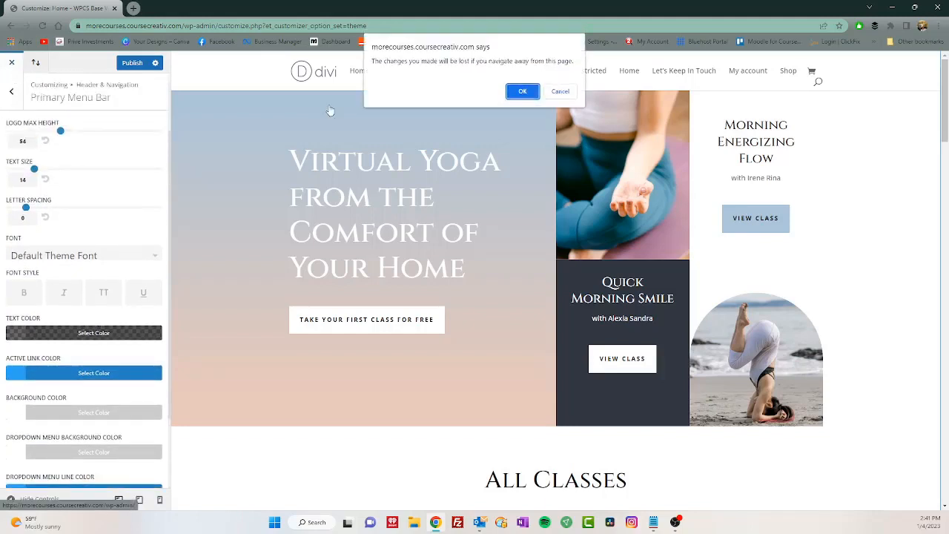
left_click(560, 91)
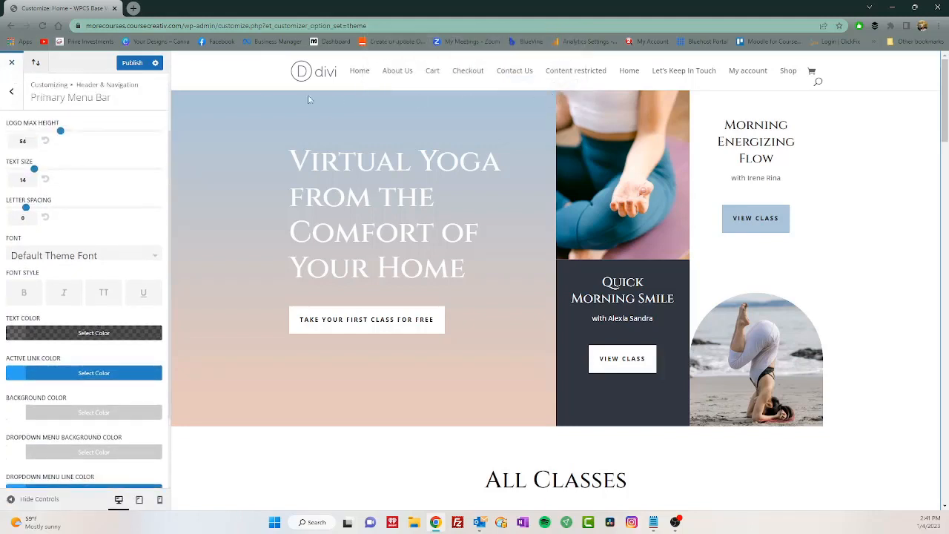
left_click(11, 91)
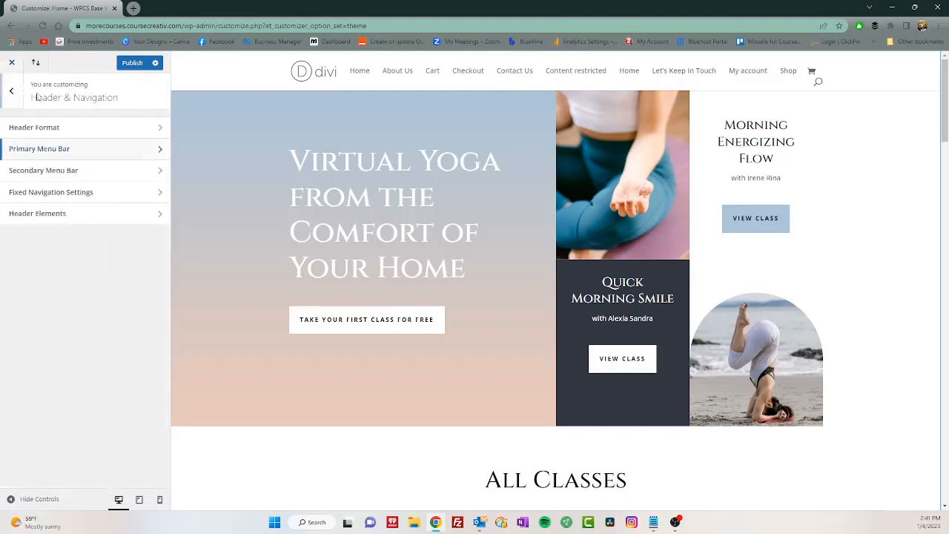
Try showing the social icons and hiding the search icon in the header elements, and return to the Header & Navigation settings.
left_click(70, 214)
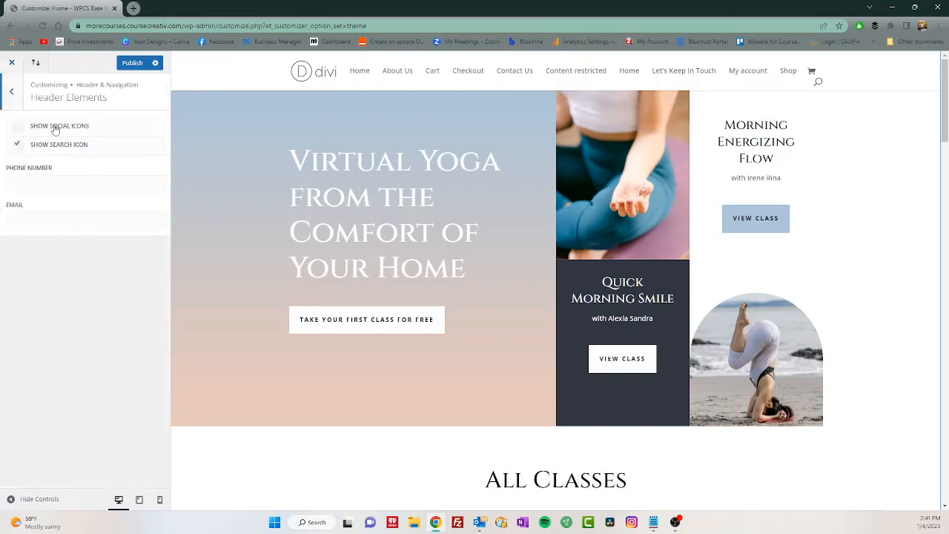
left_click(17, 126)
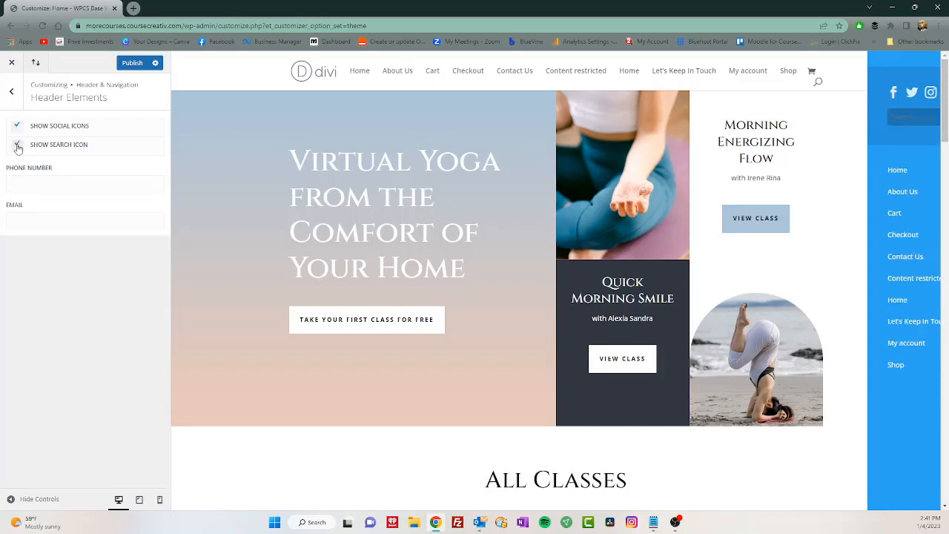
left_click(17, 146)
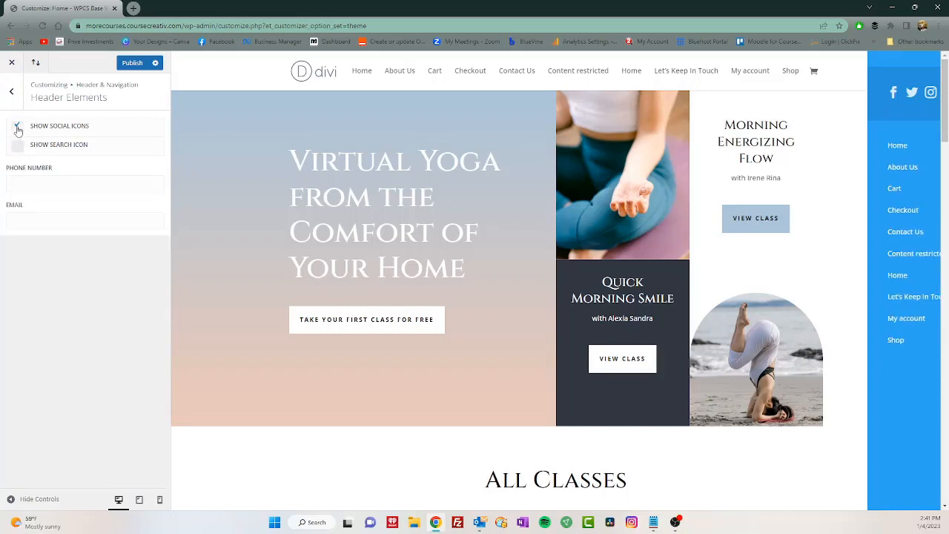
left_click(17, 126)
left_click(11, 90)
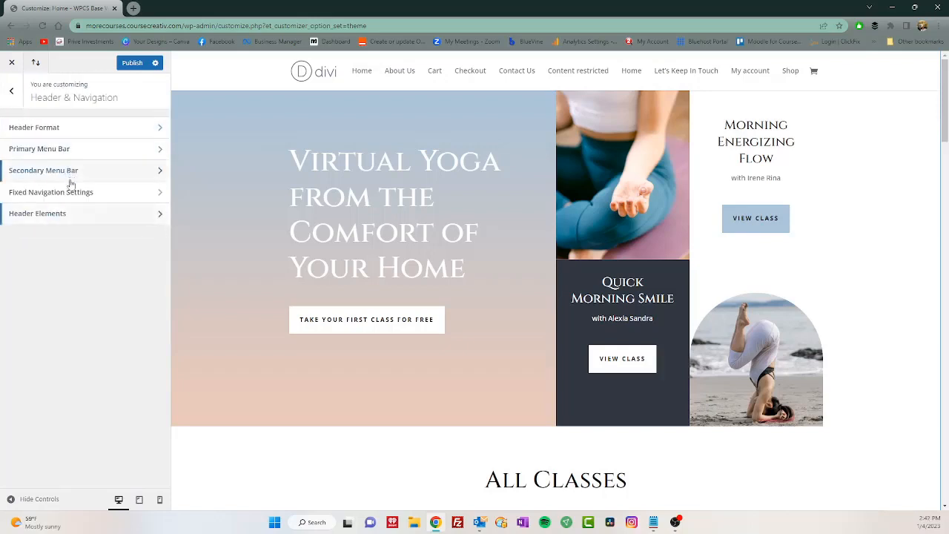
Check the Fixed Navigation and Primary Menu Bar settings, remaining in the customizer, and return to the Header & Navigation settings.
left_click(107, 192)
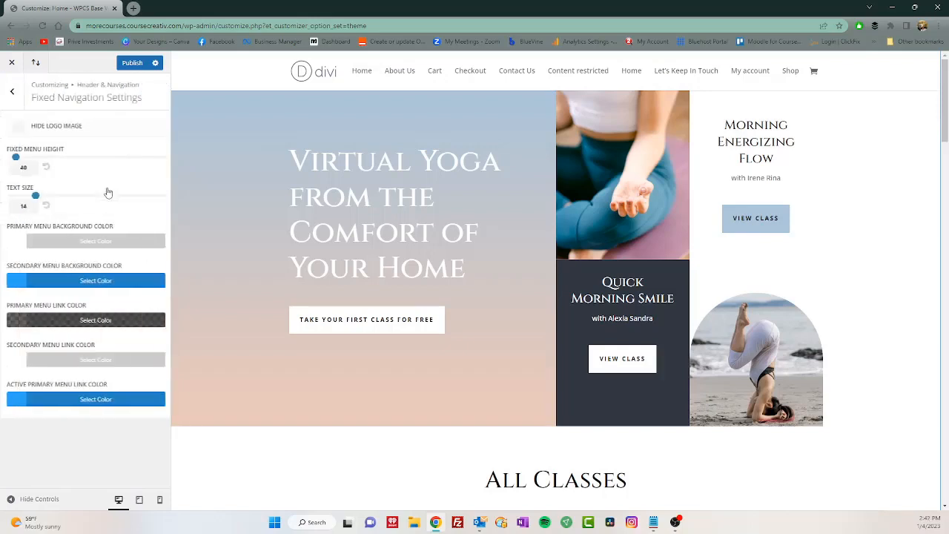
left_click(11, 93)
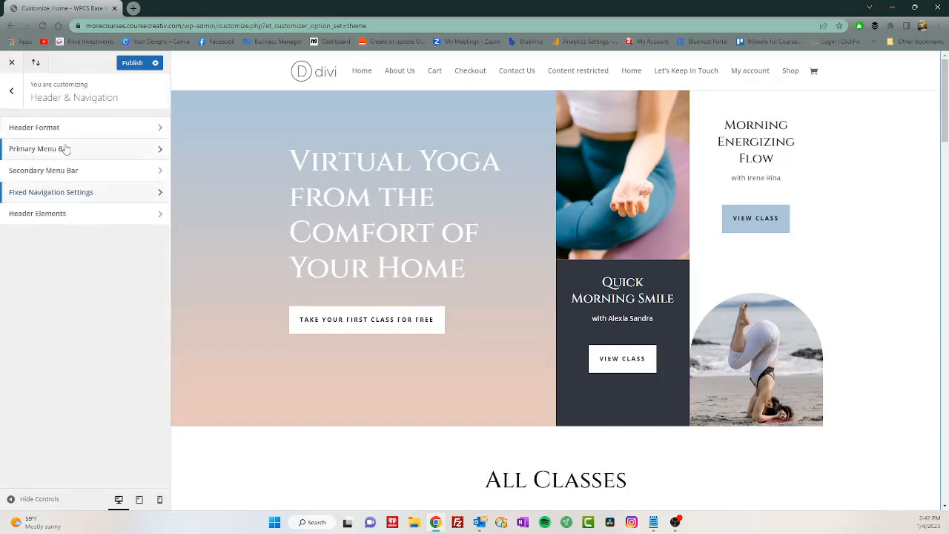
left_click(123, 152)
scroll(72, 182, "down", 3)
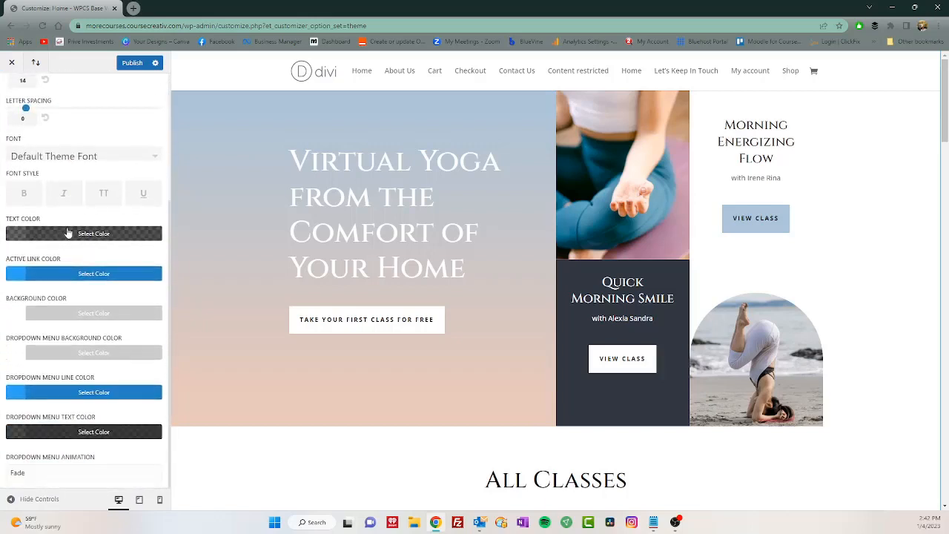
left_click(11, 63)
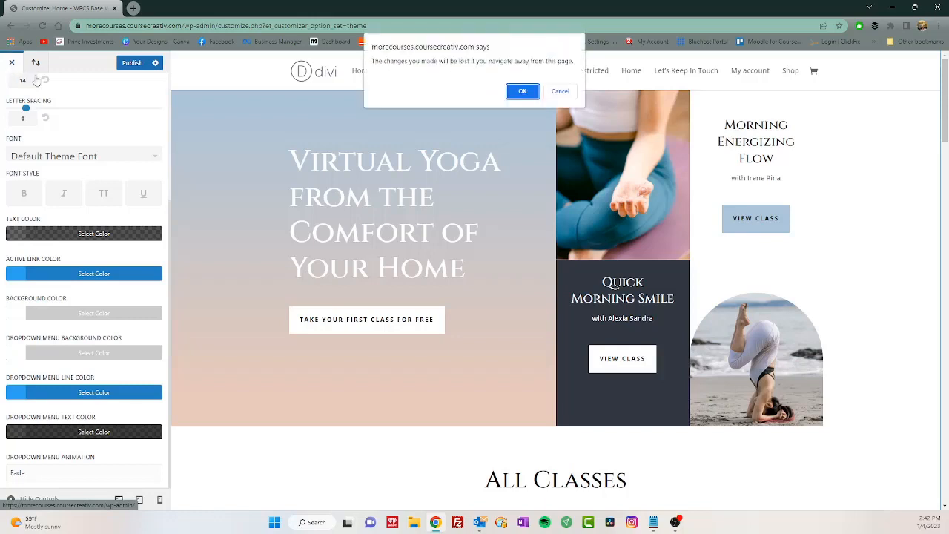
left_click(560, 90)
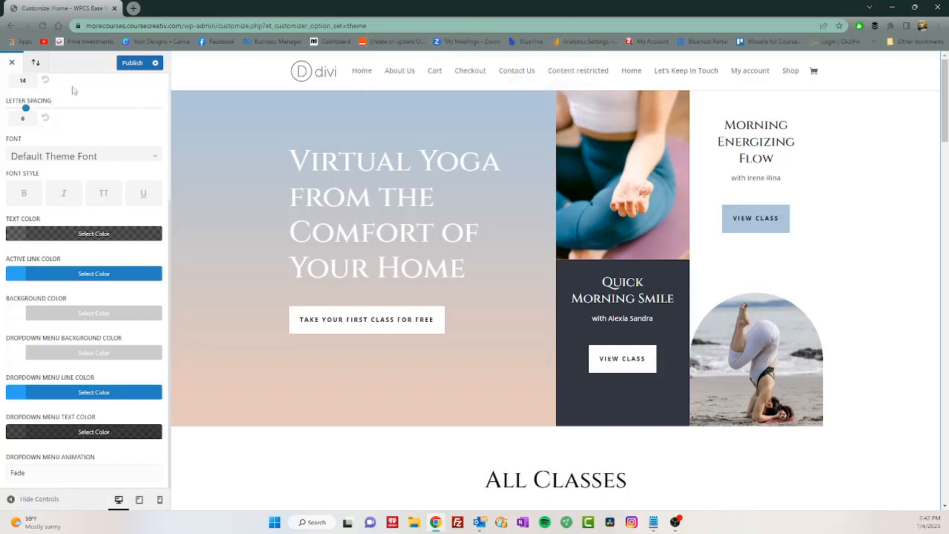
scroll(72, 117, "up", 1)
scroll(73, 117, "up", 3)
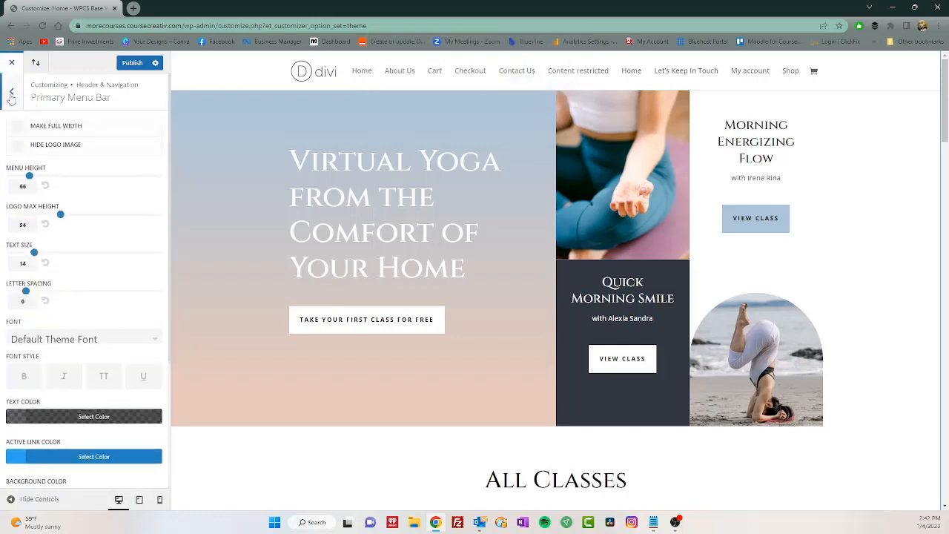
left_click(11, 100)
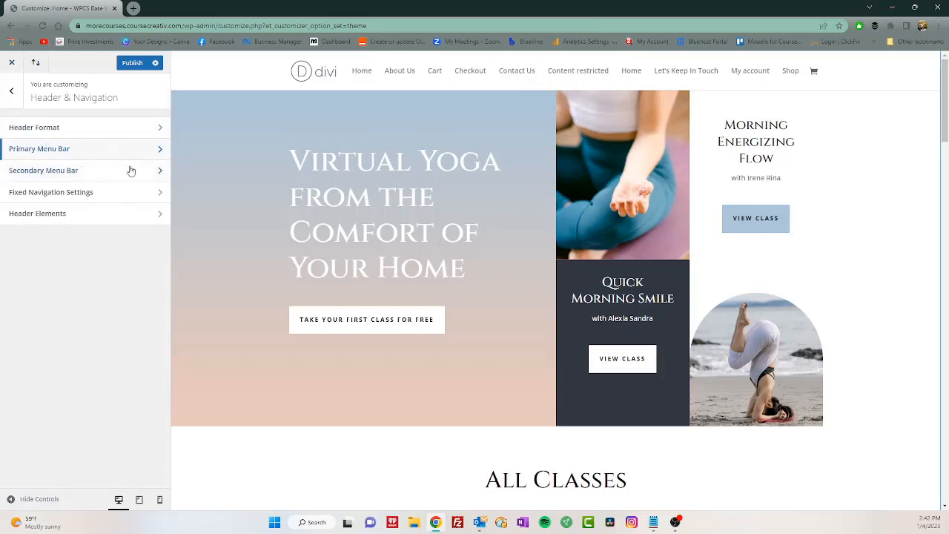
Review the Secondary Menu Bar options and the Homepage Settings, and return to the main customizer list.
left_click(160, 172)
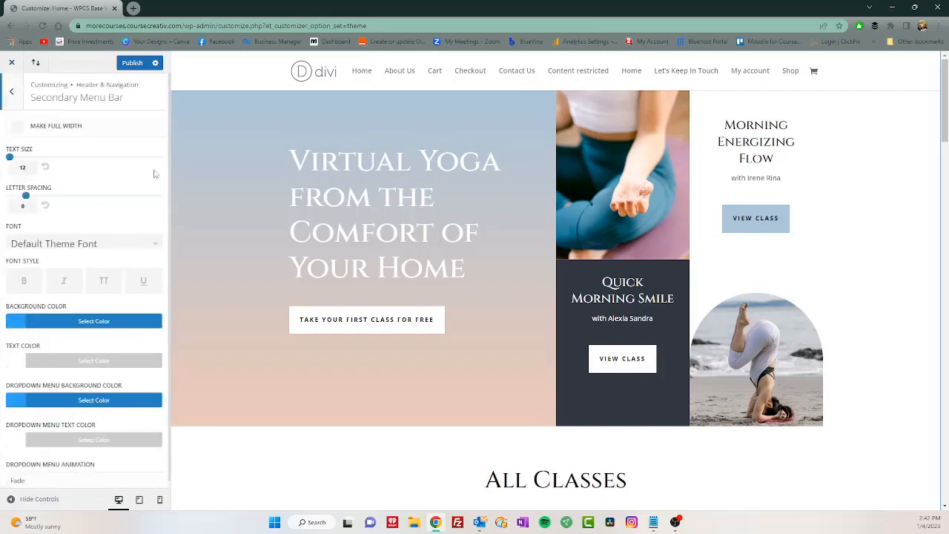
scroll(99, 210, "down", 1)
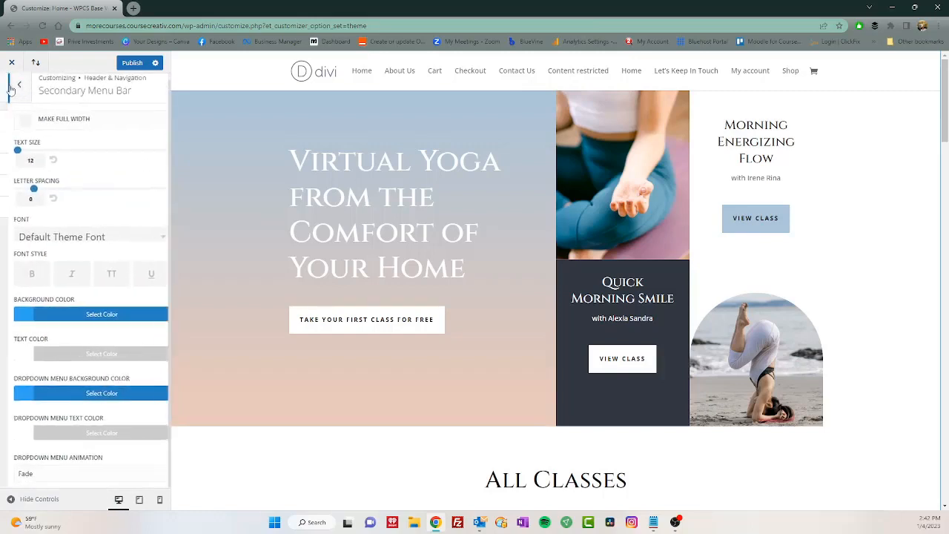
left_click(10, 89)
left_click(12, 92)
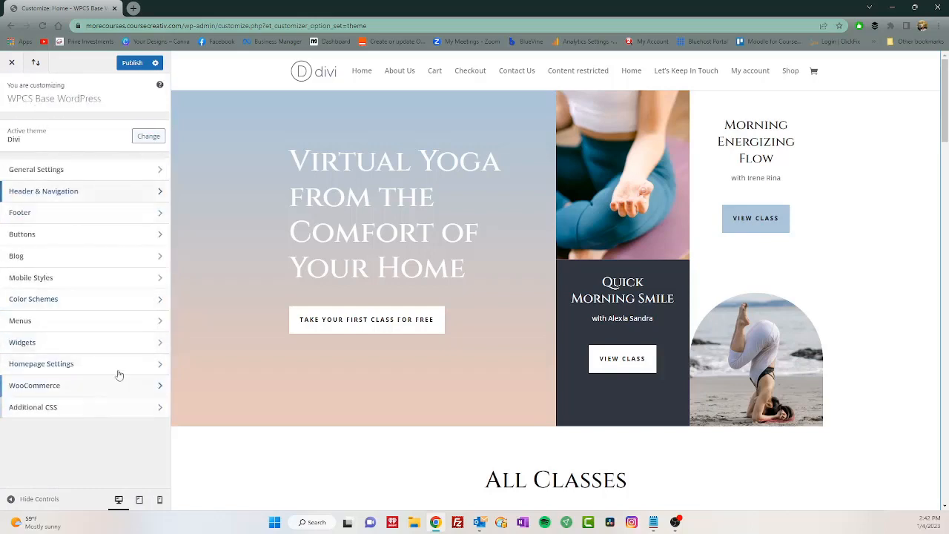
left_click(146, 369)
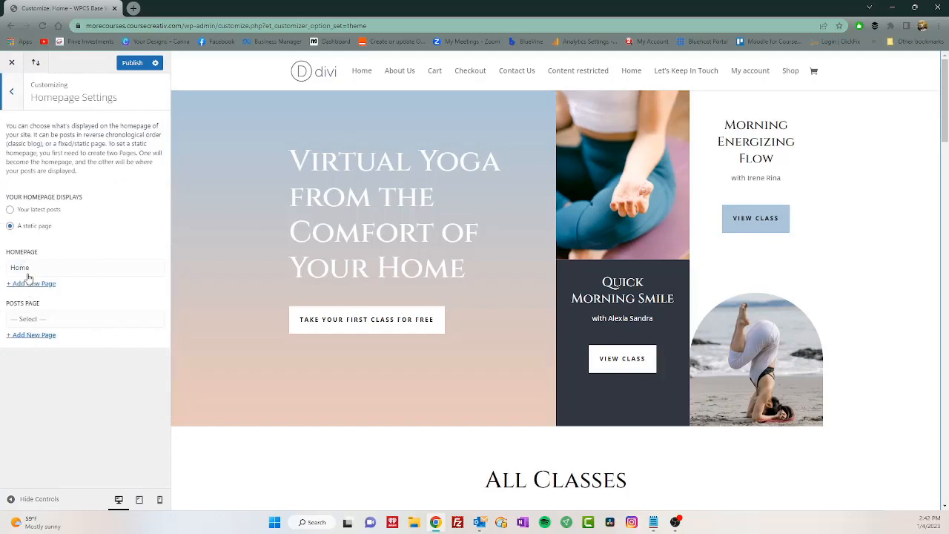
left_click(12, 94)
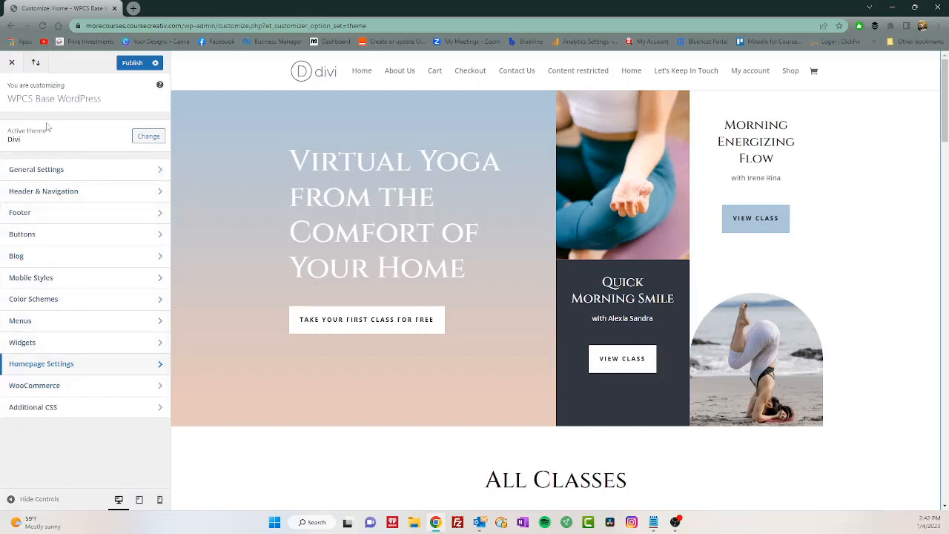
Leave the customizer, discarding the unsaved changes, and open the general Theme Options of Divi.
left_click(10, 63)
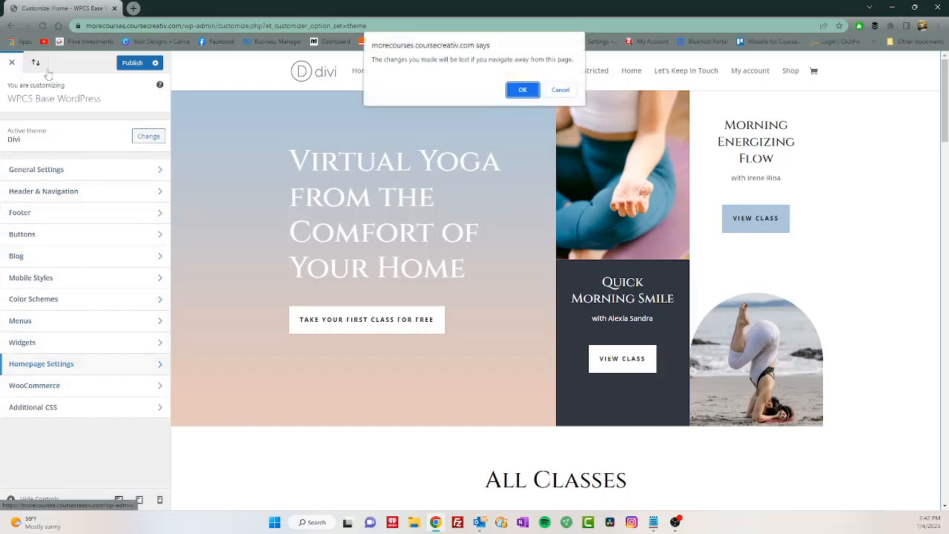
left_click(523, 91)
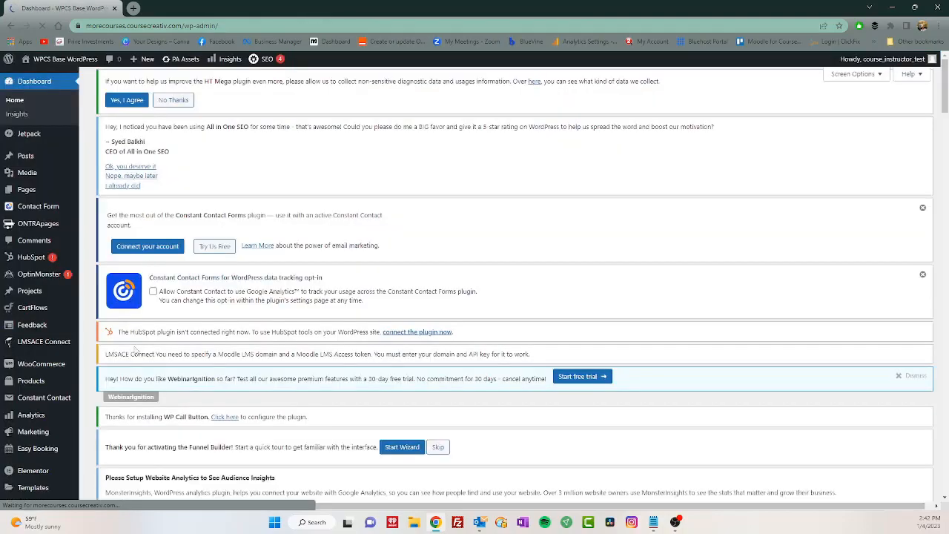
scroll(52, 432, "down", 5)
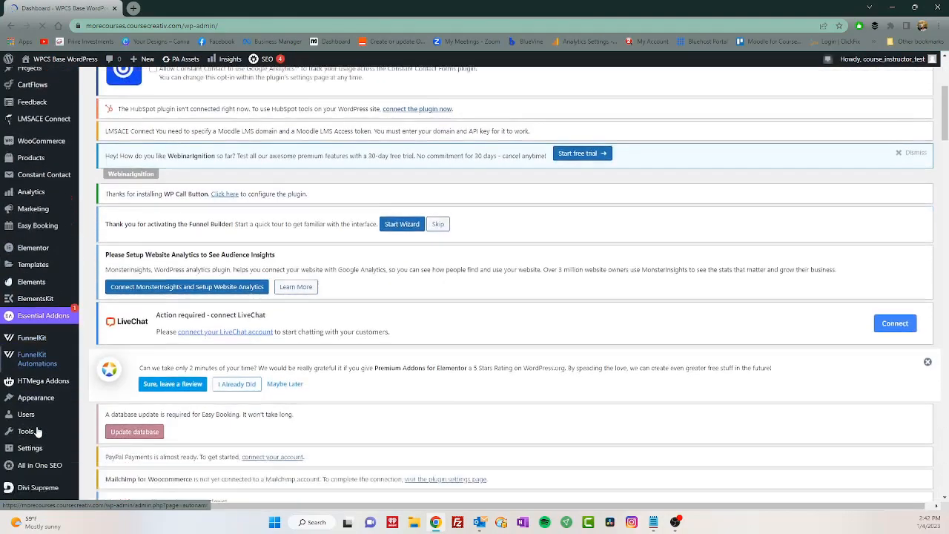
scroll(30, 432, "up", 4)
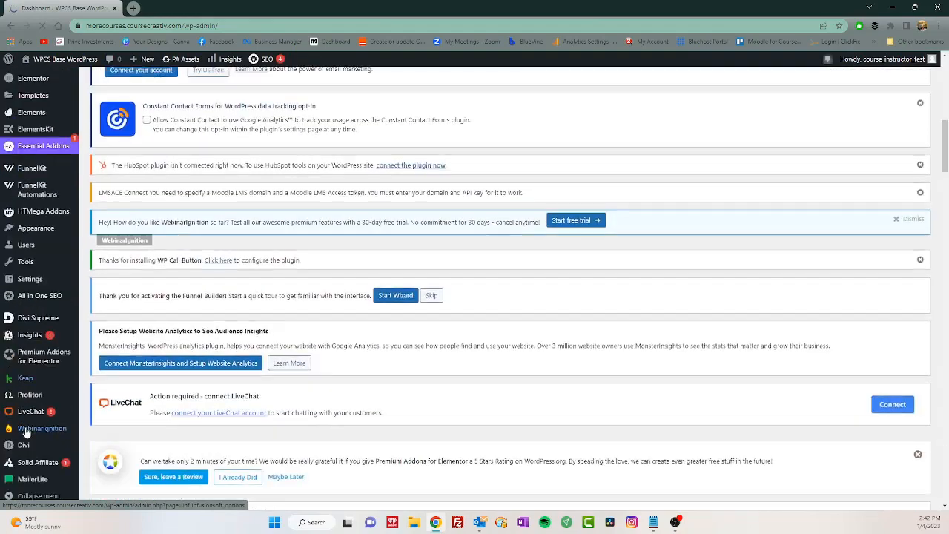
mouse_move(28, 444)
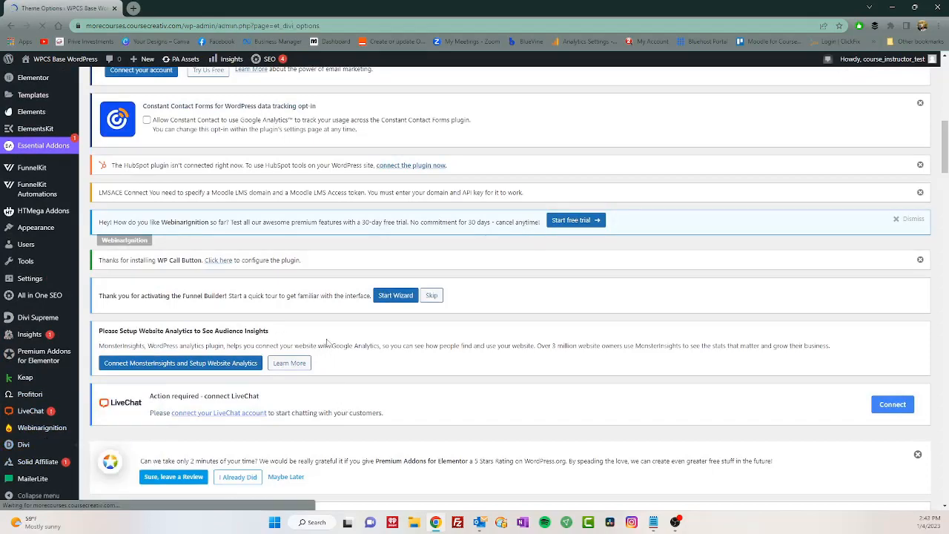
scroll(296, 360, "down", 7)
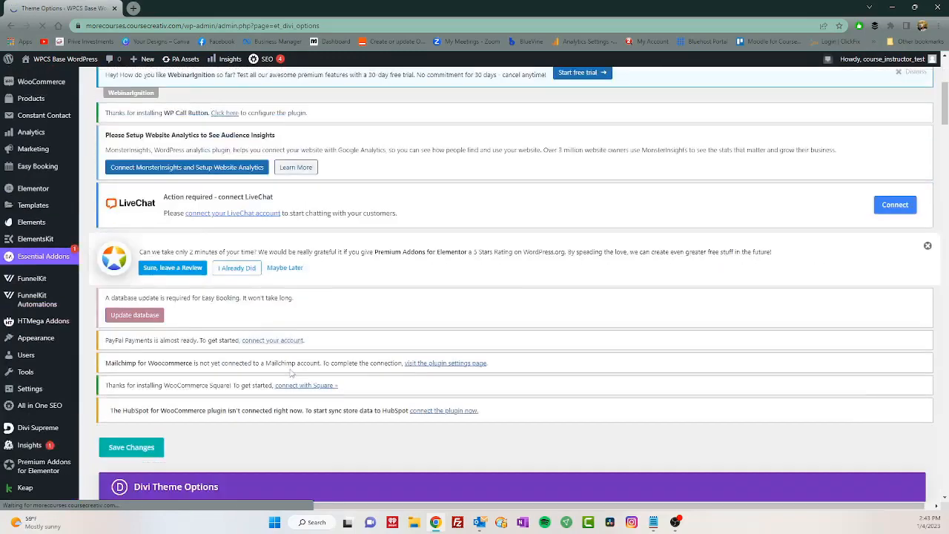
scroll(288, 375, "down", 1)
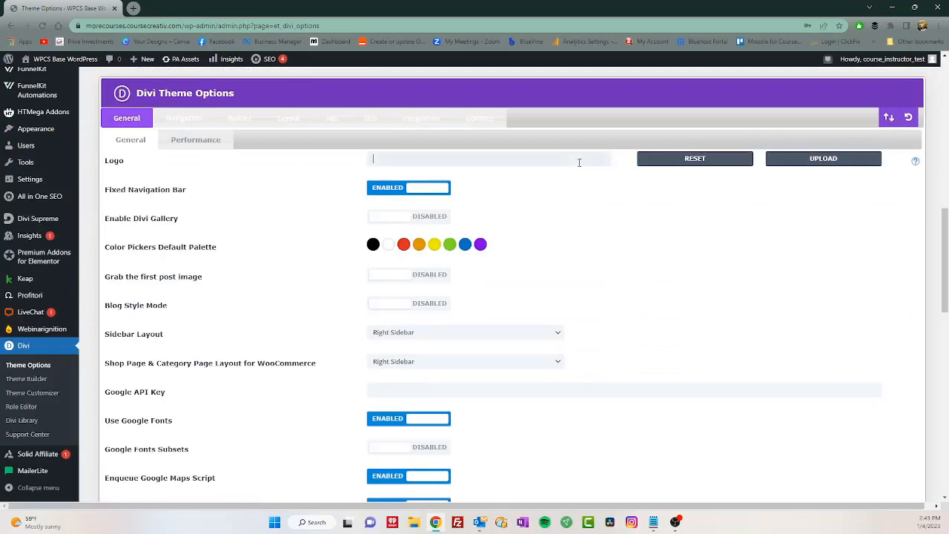
Upload the Microsoft Azure image from the Downloads folder and set it as the Divi logo.
left_click(831, 162)
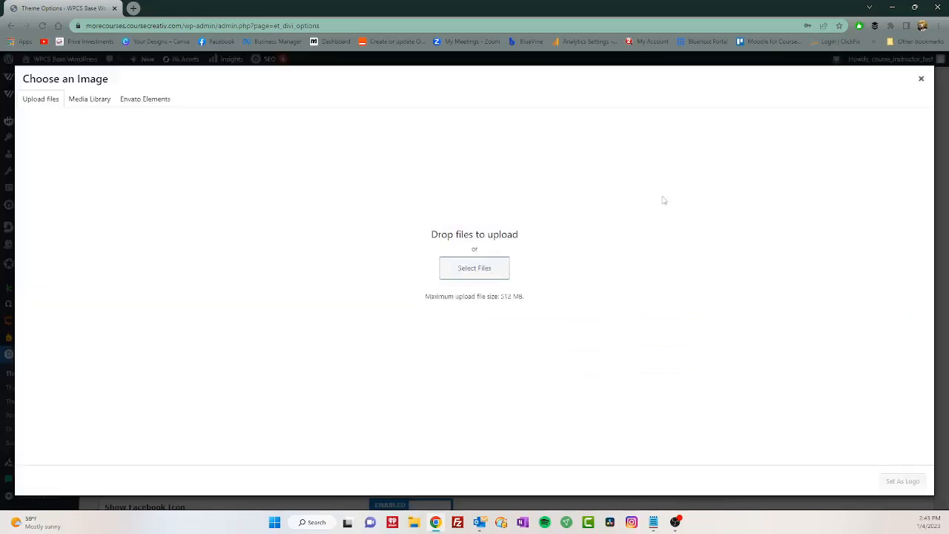
left_click(465, 271)
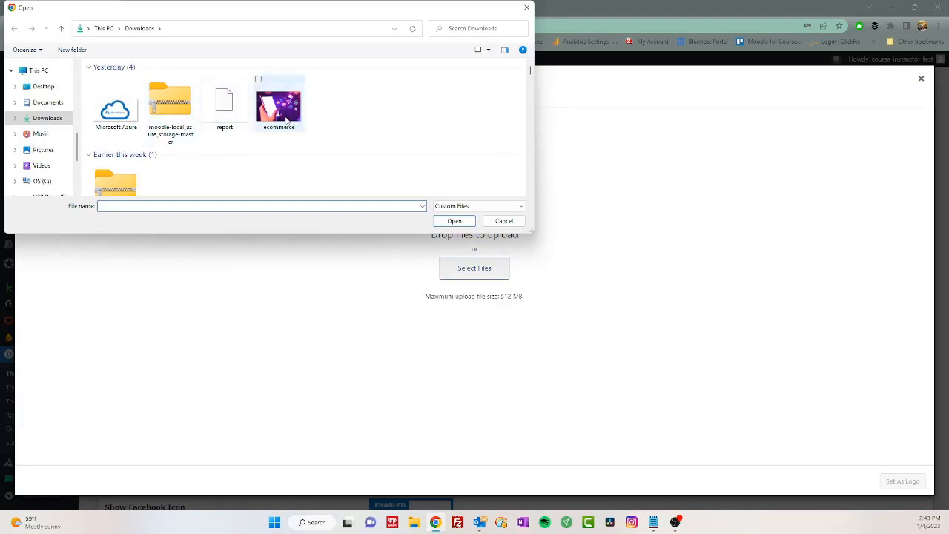
left_click(289, 115)
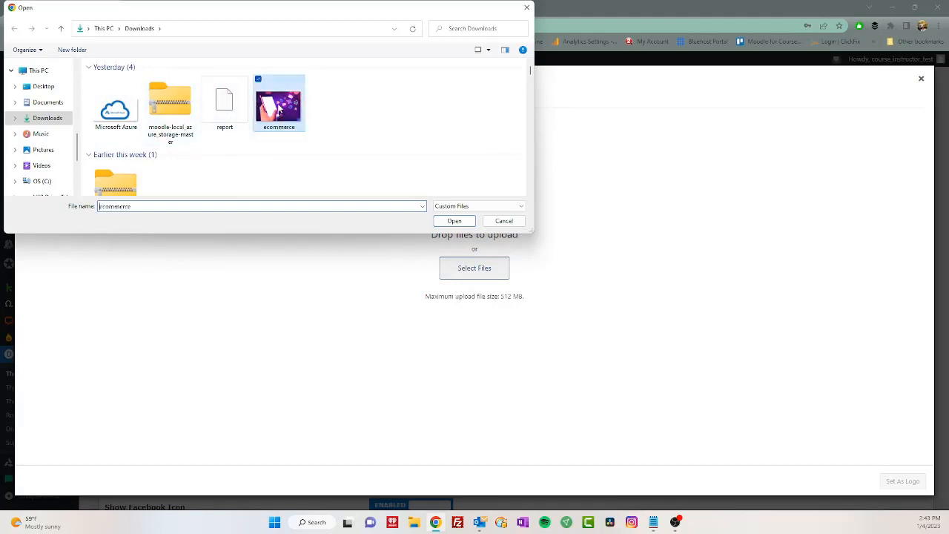
left_click(116, 107)
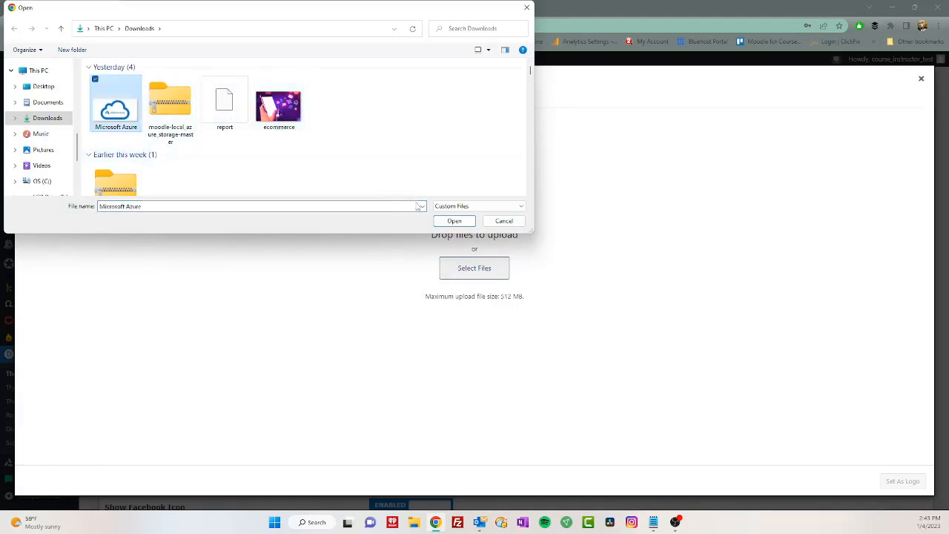
left_click(454, 221)
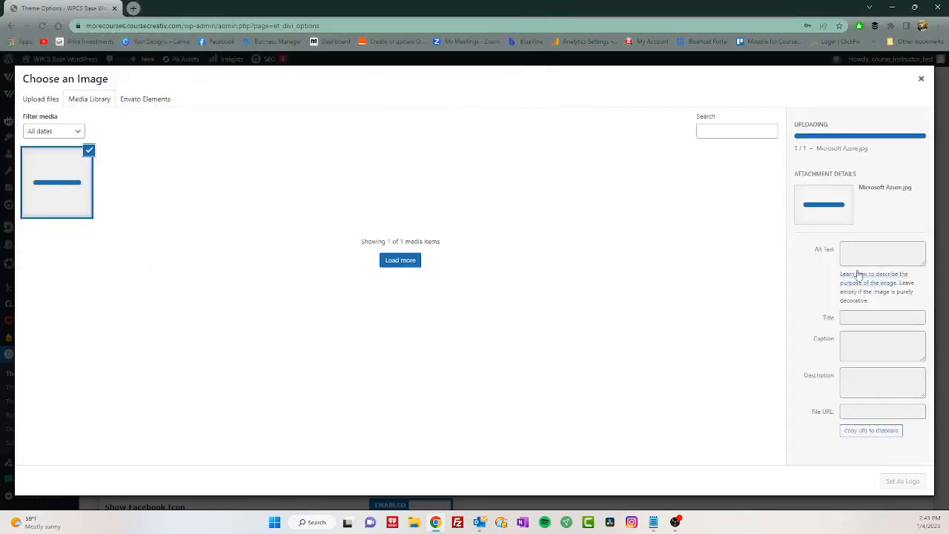
left_click(899, 482)
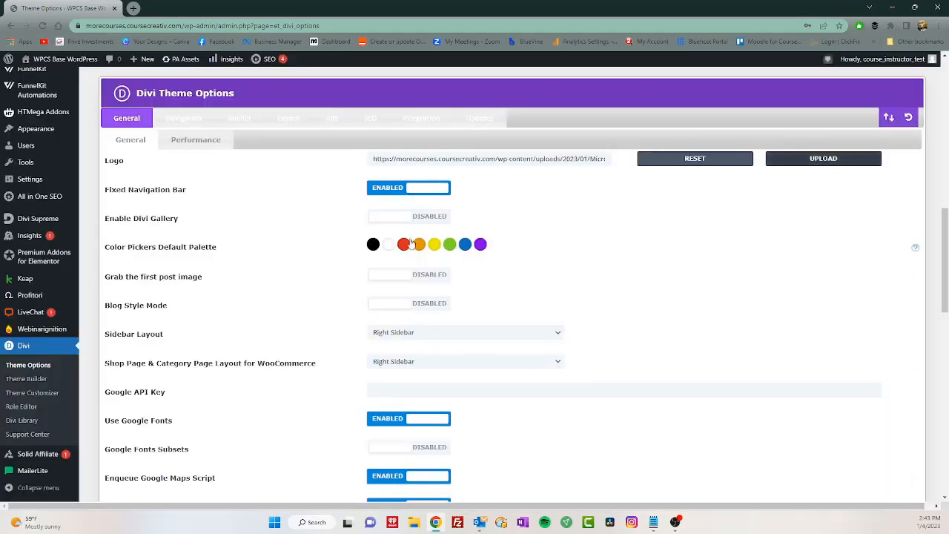
Examine the remaining general theme options, including social icons, profile URLs, post counts and custom CSS.
scroll(496, 302, "down", 2)
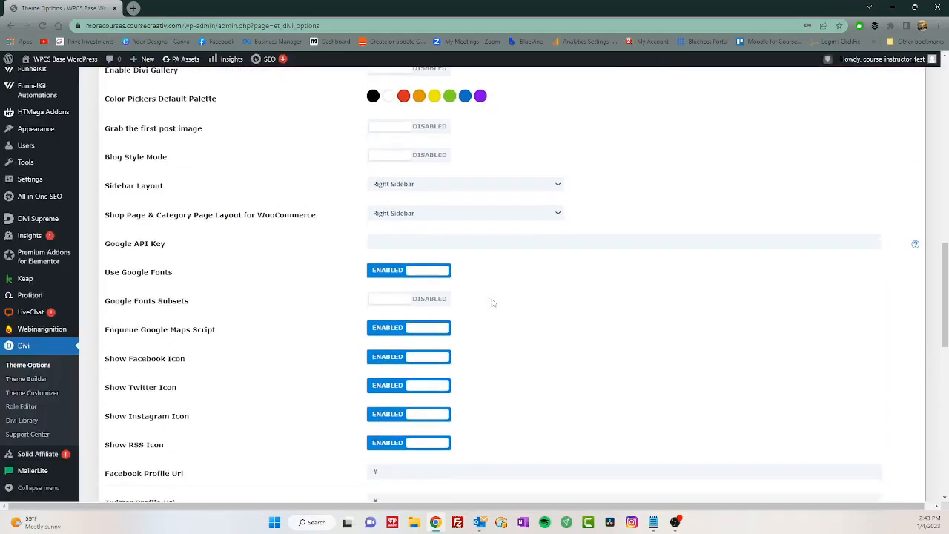
scroll(491, 302, "down", 1)
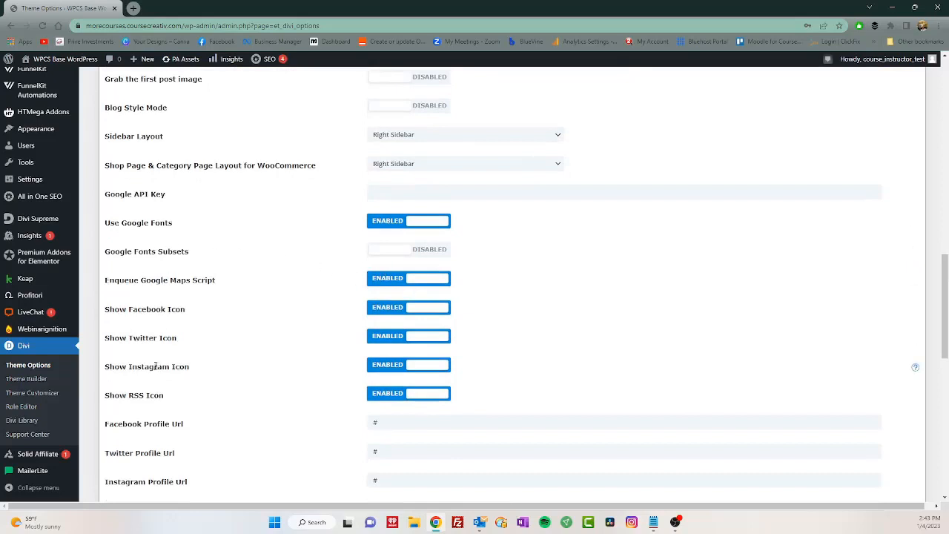
scroll(272, 381, "down", 3)
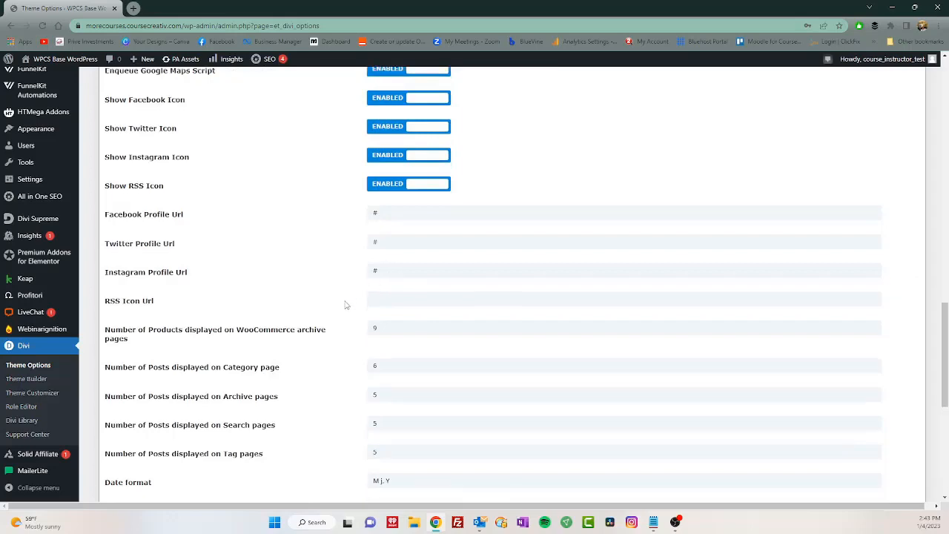
scroll(345, 304, "down", 5)
scroll(340, 309, "up", 3)
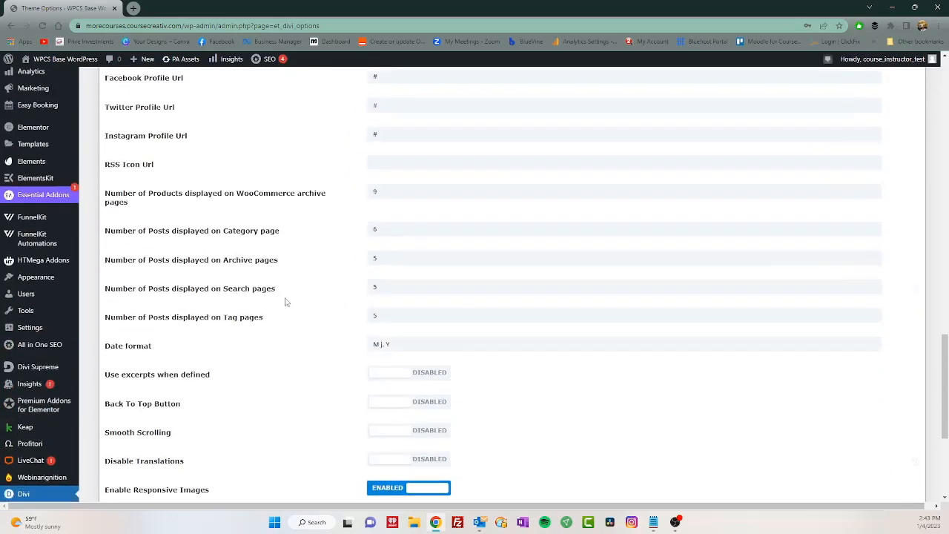
scroll(45, 360, "down", 3)
scroll(32, 366, "down", 1)
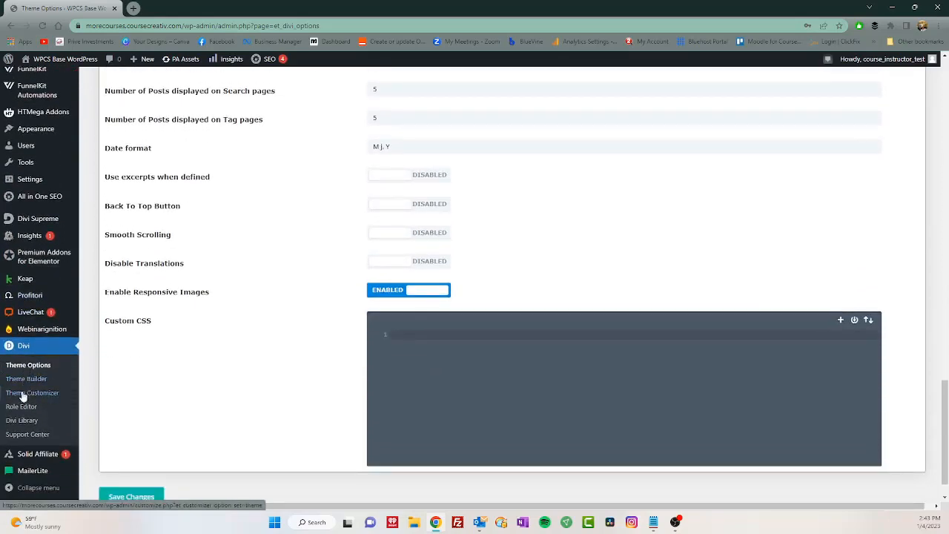
scroll(62, 333, "up", 1)
scroll(55, 332, "up", 5)
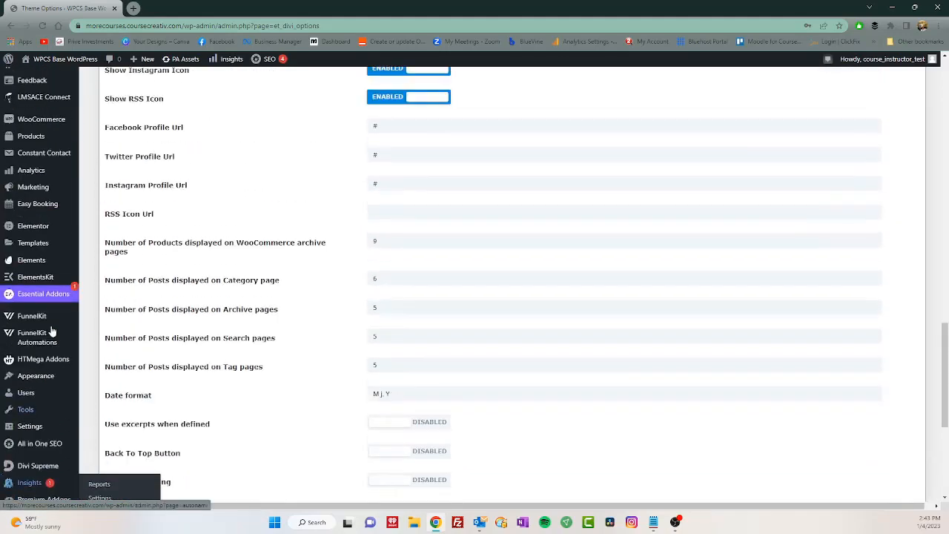
Open the live site's front page in a separate browser tab and switch to it.
scroll(56, 330, "up", 5)
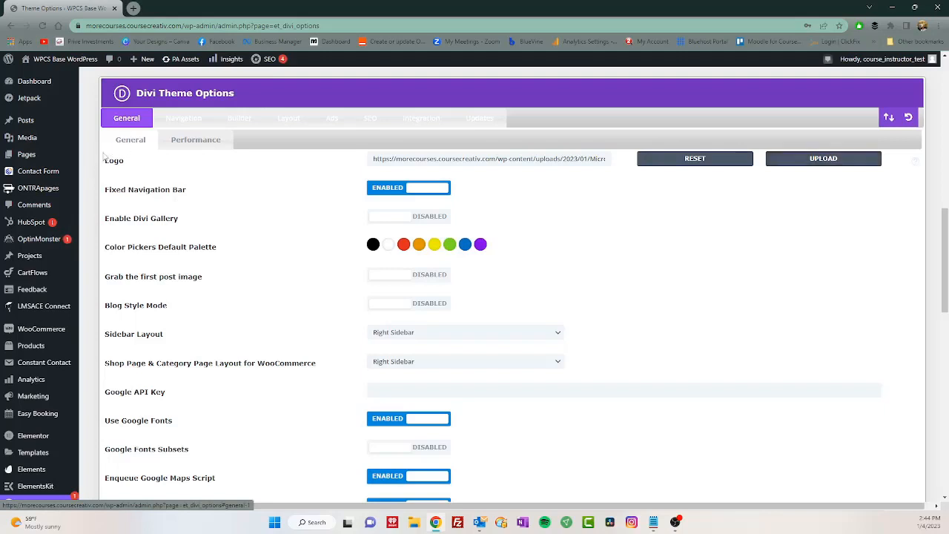
mouse_move(71, 162)
scroll(71, 162, "up", 2)
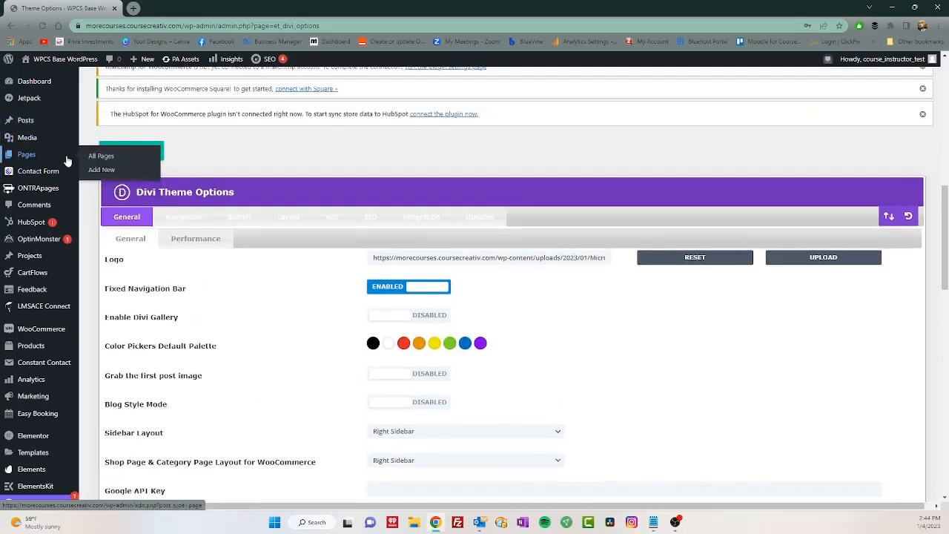
mouse_move(58, 67)
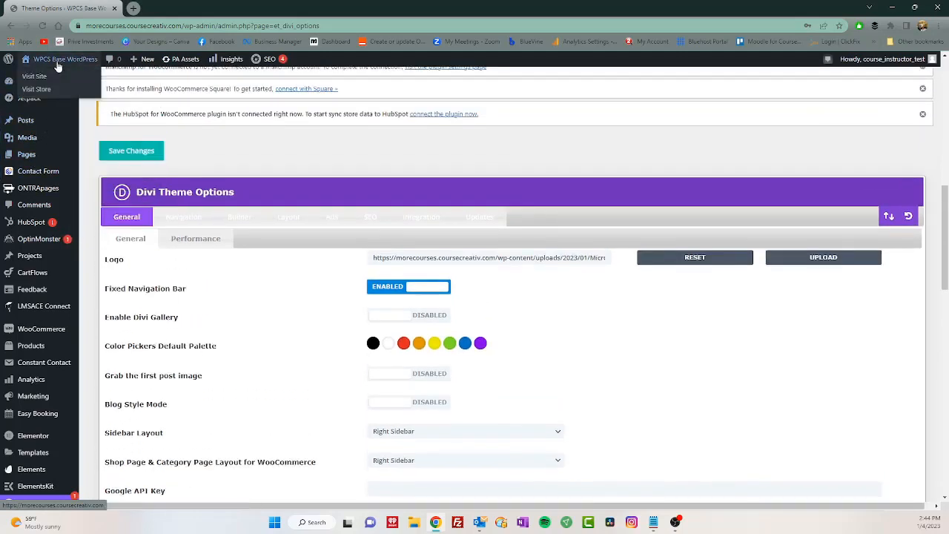
right_click(43, 79)
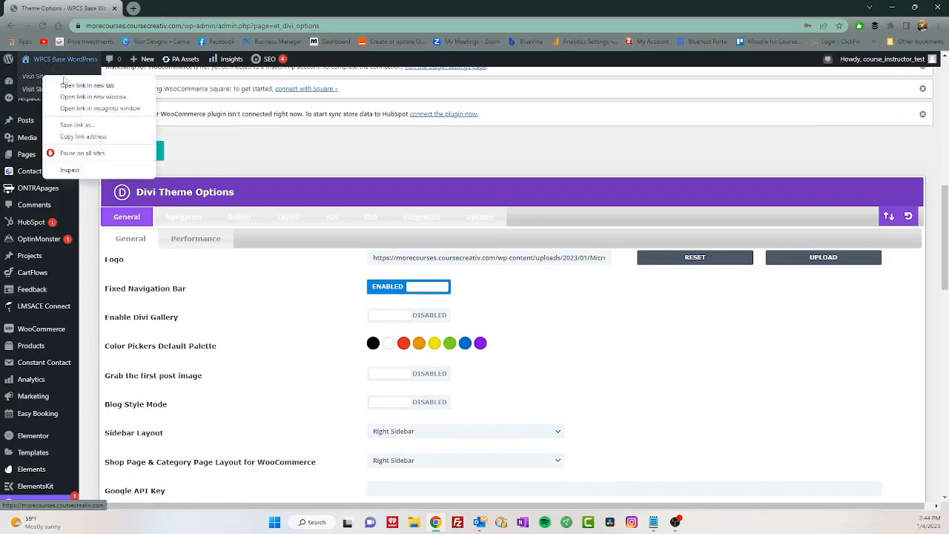
left_click(86, 86)
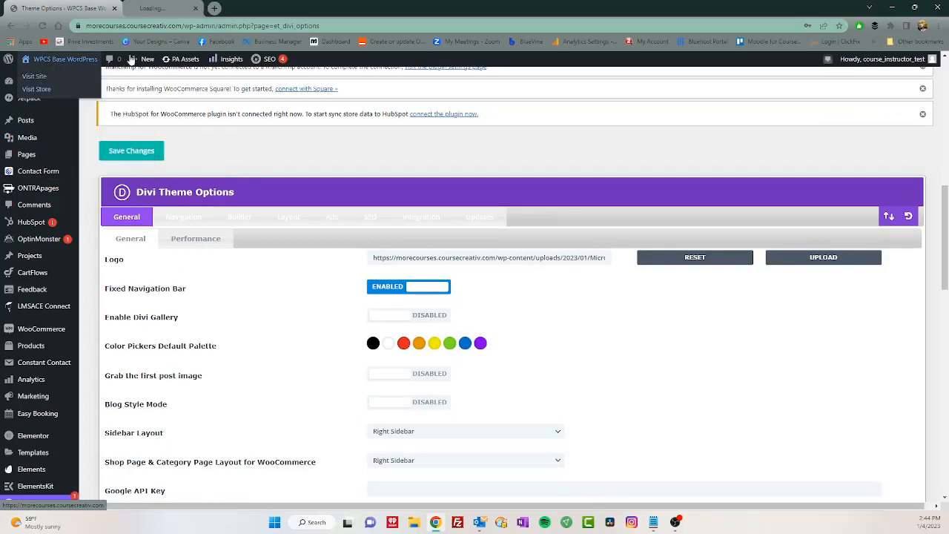
left_click(175, 6)
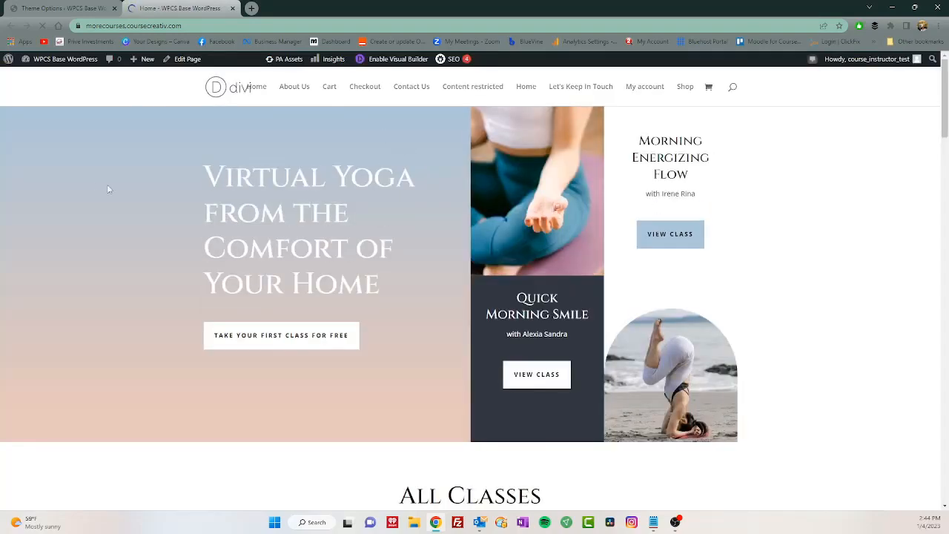
Examine the published Home page from the hero banner through the contact form and footer.
scroll(750, 212, "down", 8)
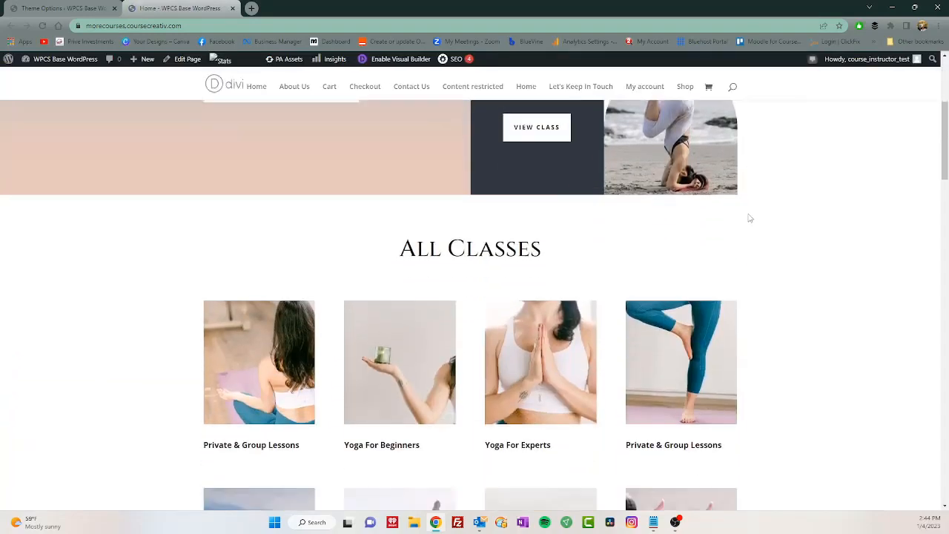
scroll(745, 219, "down", 8)
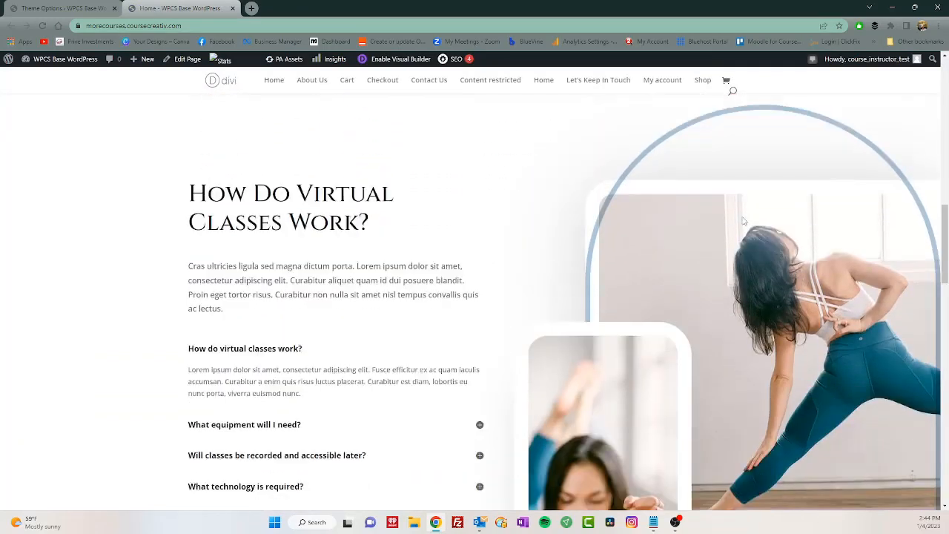
scroll(734, 222, "down", 8)
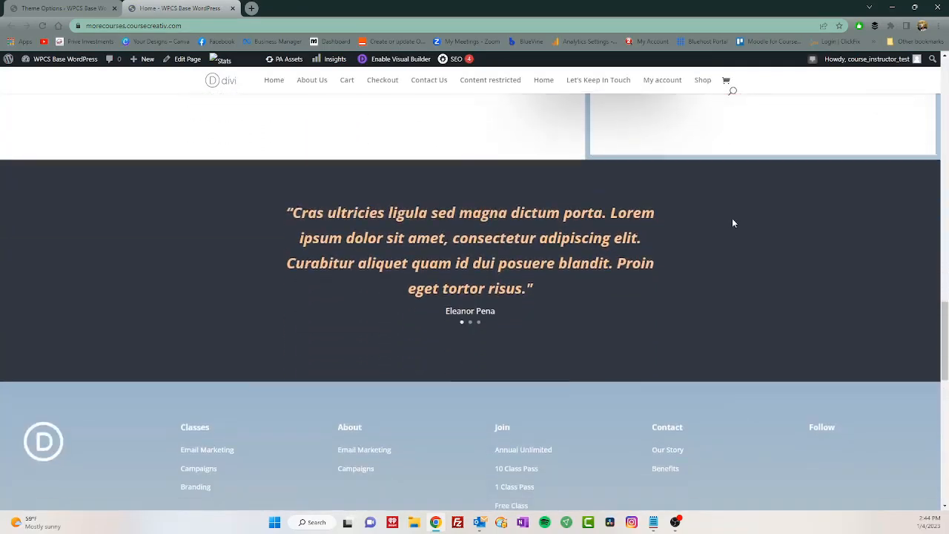
scroll(727, 226, "down", 8)
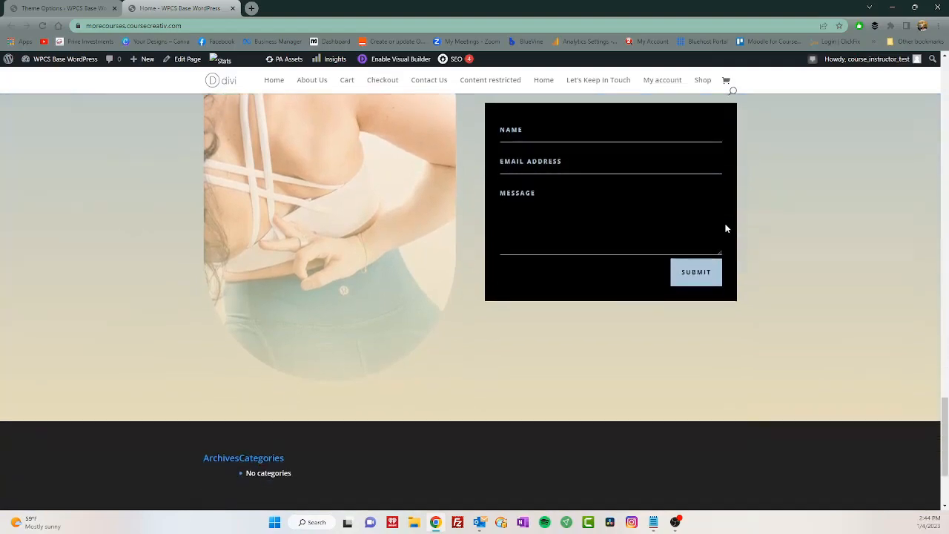
scroll(723, 223, "up", 10)
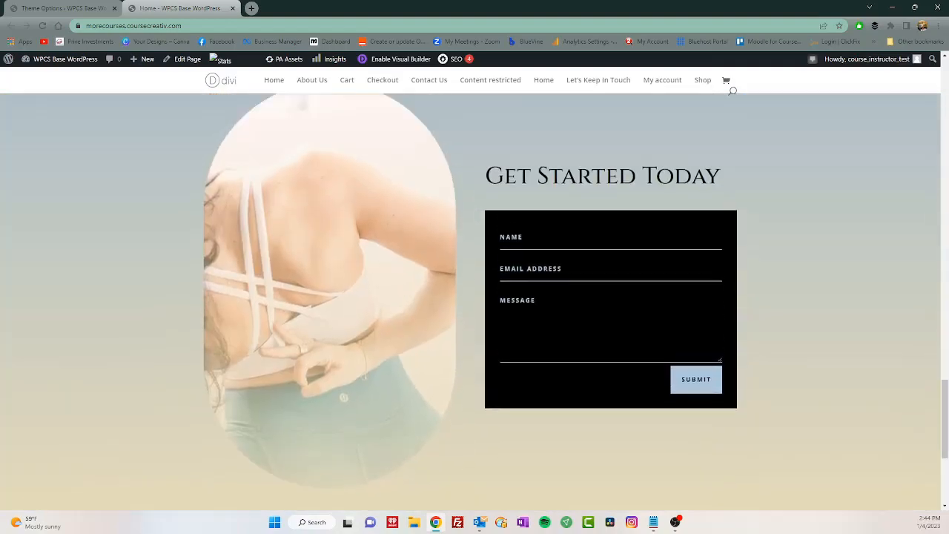
scroll(716, 218, "up", 3)
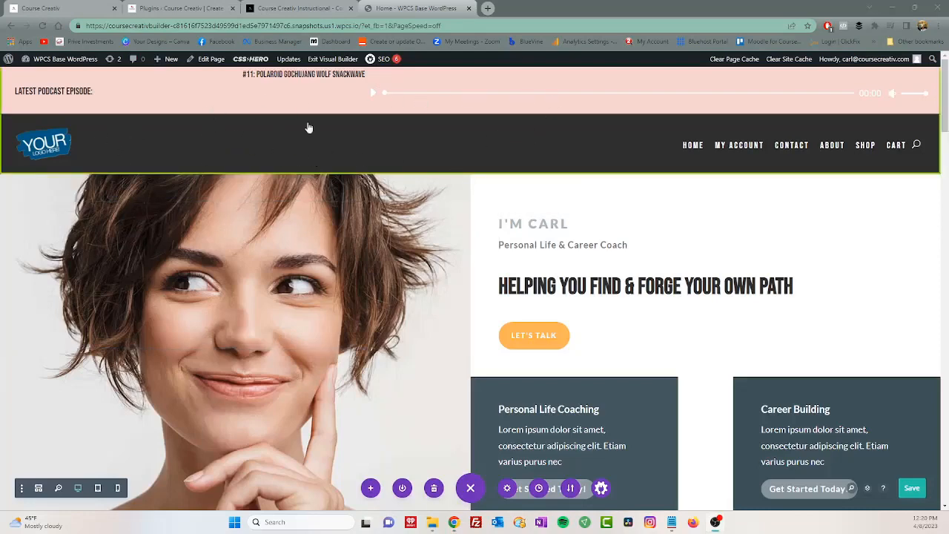
Look over the top of the coaching Home page, and collapse and reopen the Visual Builder's page controls.
scroll(264, 259, "down", 2)
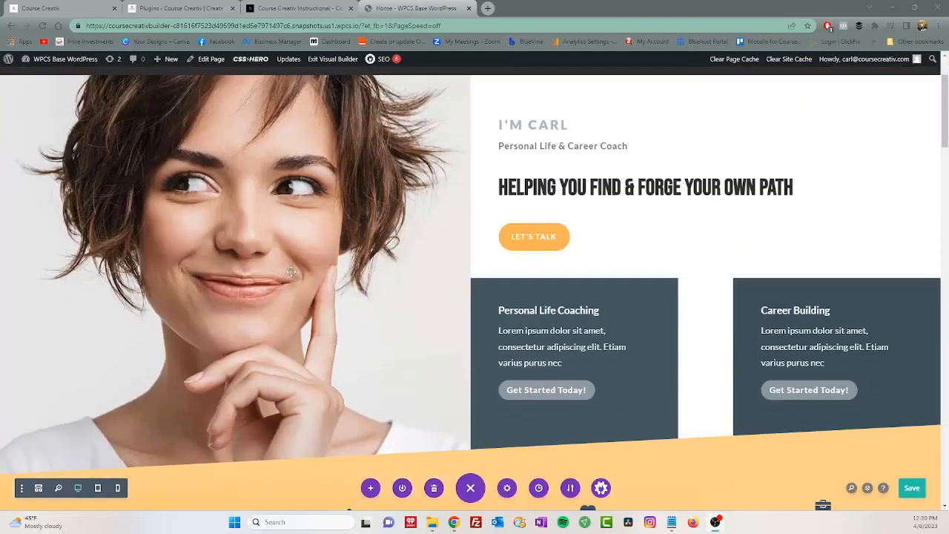
scroll(301, 273, "up", 2)
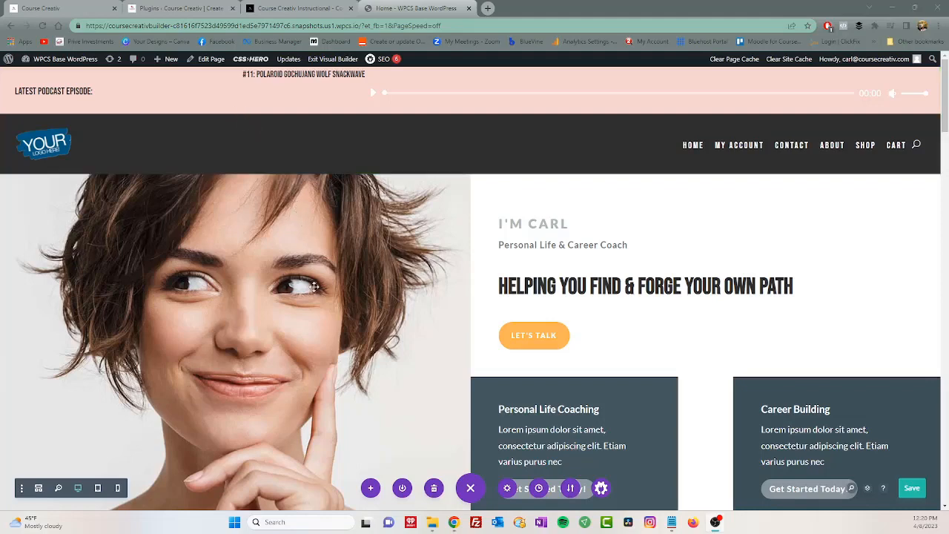
left_click(470, 489)
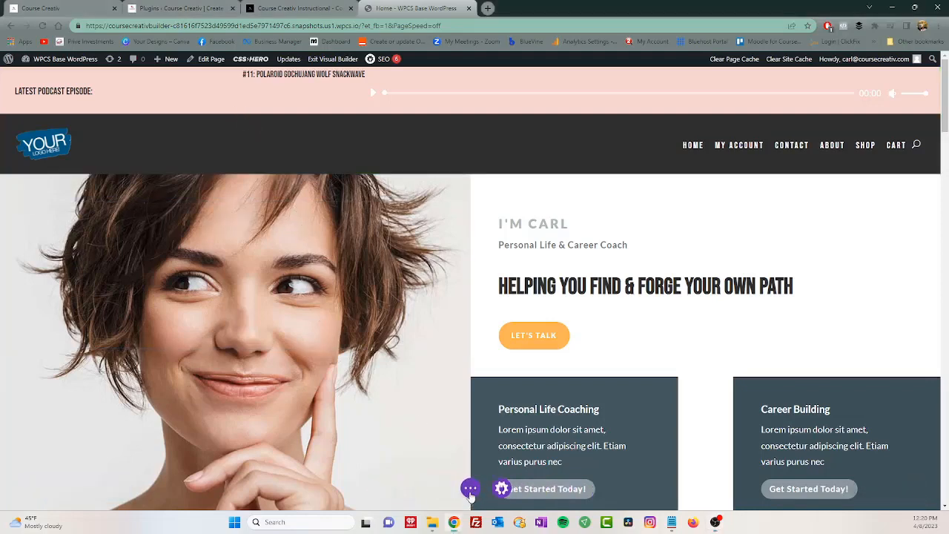
left_click(470, 490)
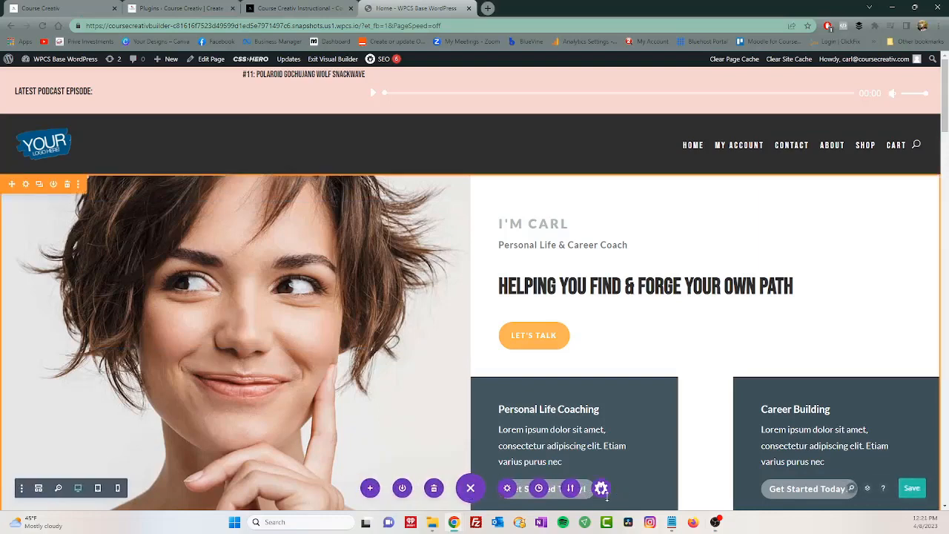
Examine the Layers list of the page content with all layers expanded, and the Layers list of the header.
left_click(869, 488)
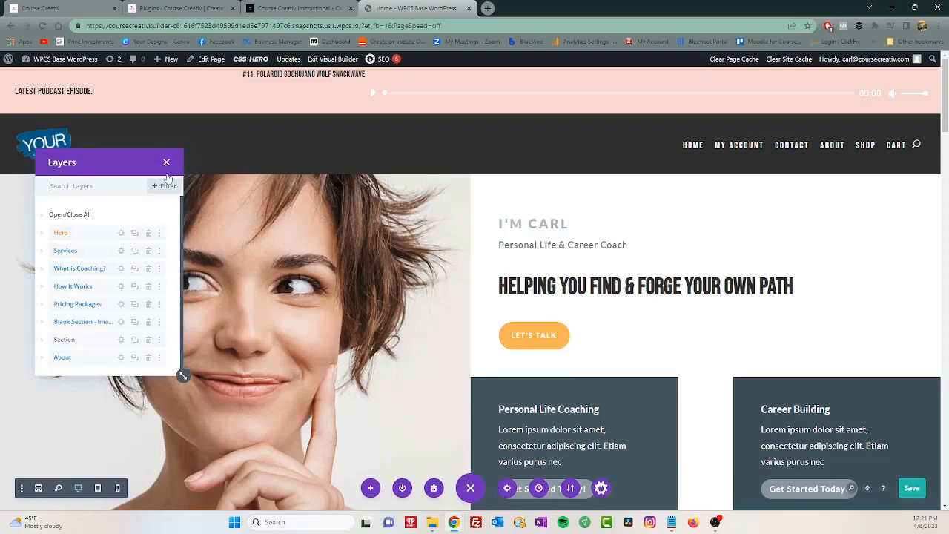
scroll(162, 260, "down", 1)
scroll(162, 265, "up", 1)
left_click(44, 218)
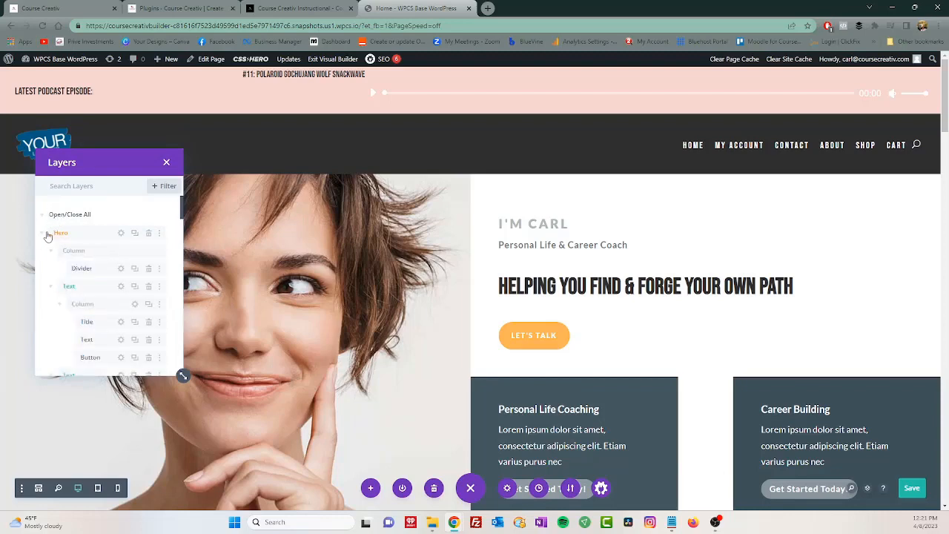
left_click(166, 162)
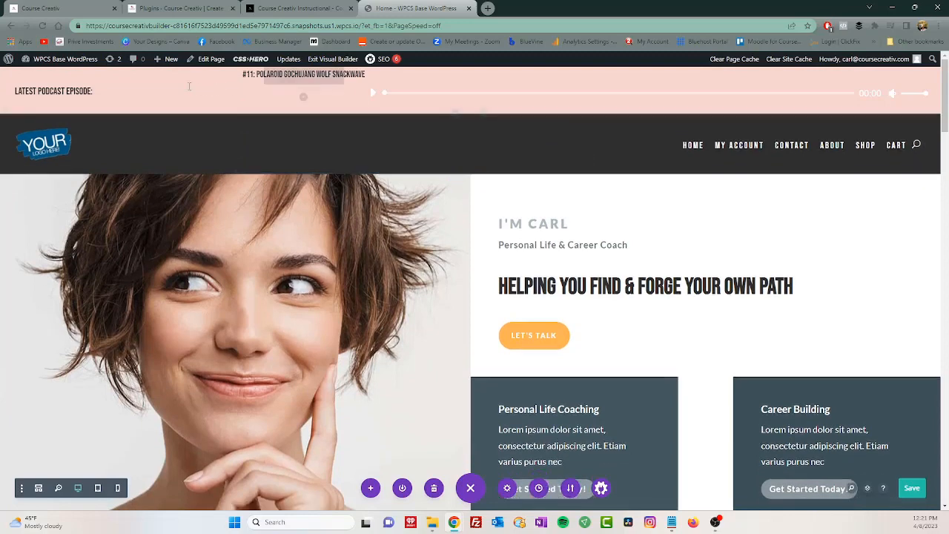
left_click(867, 490)
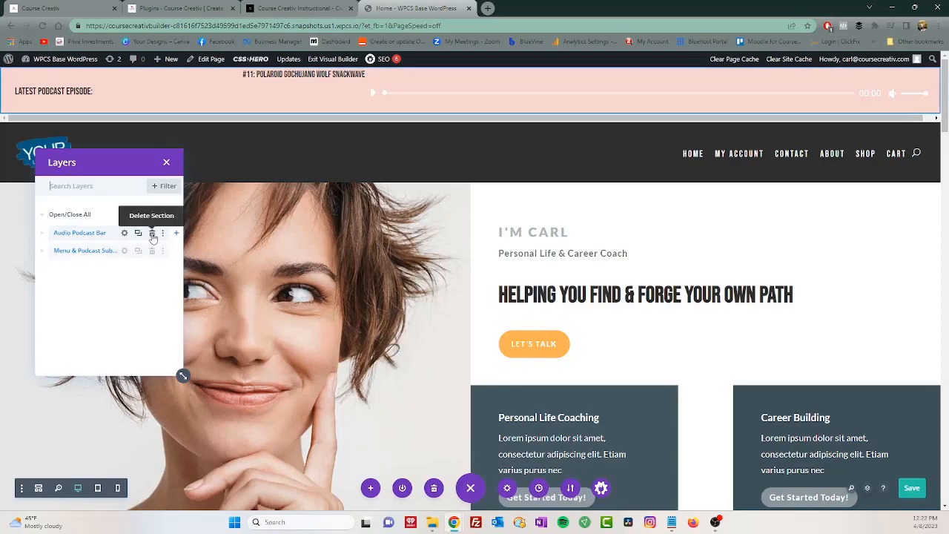
left_click(167, 164)
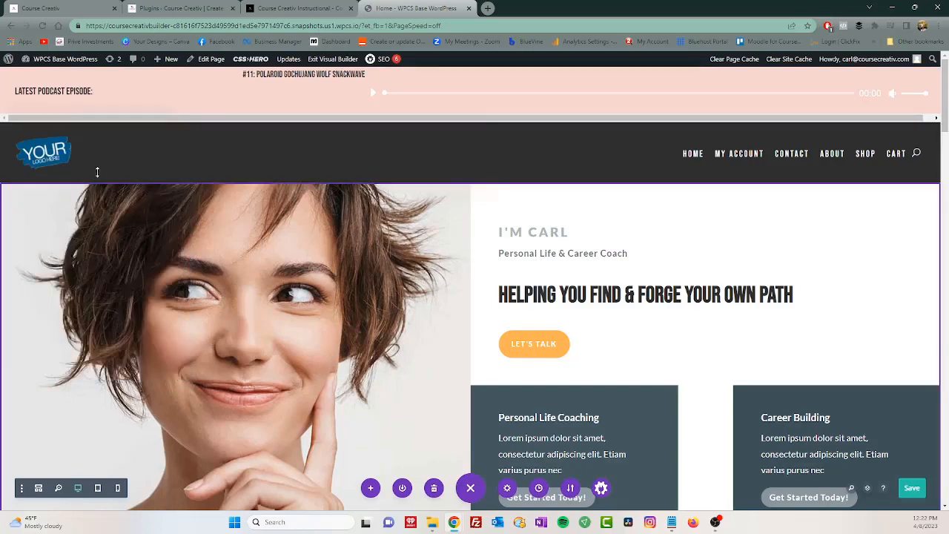
Try out replacing the header logo with challenge.jpg from the Media Library, and discard the image settings.
mouse_move(51, 167)
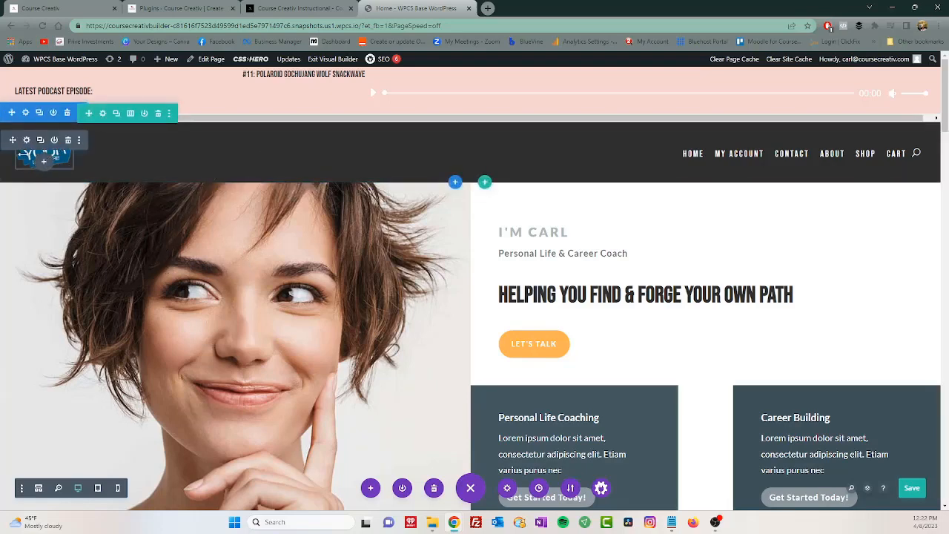
left_click(26, 140)
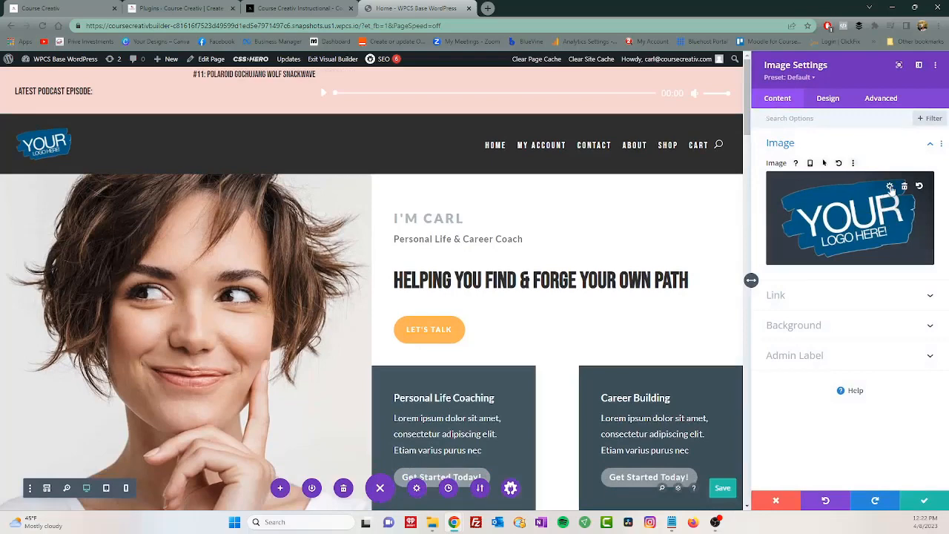
left_click(889, 187)
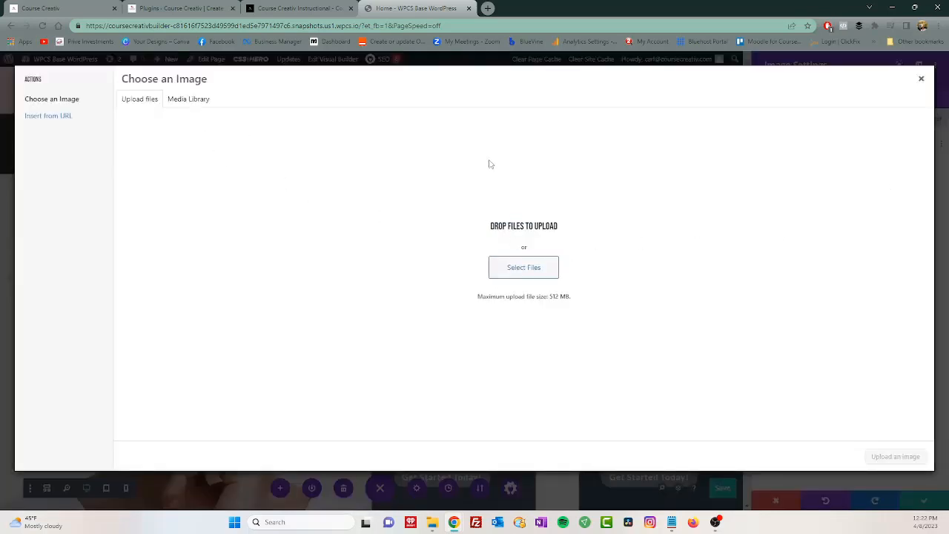
left_click(186, 99)
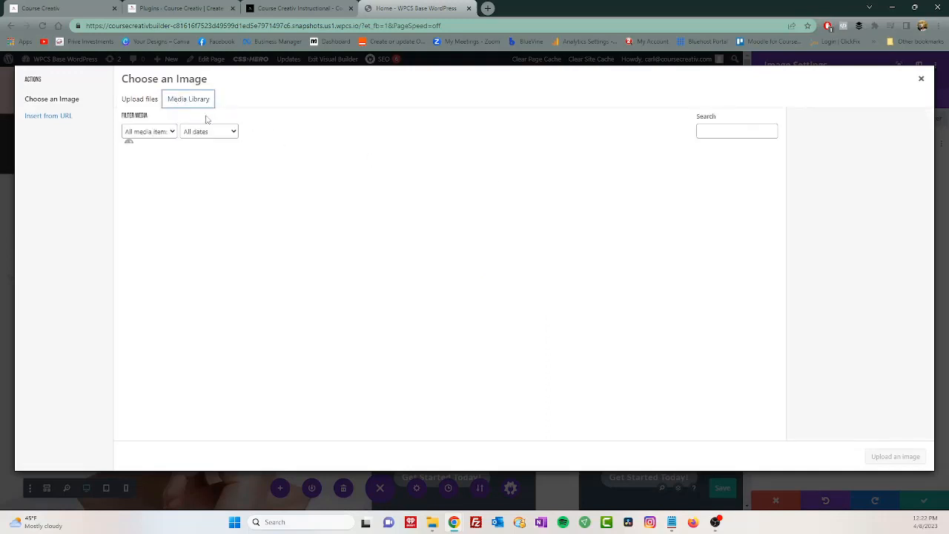
left_click(148, 104)
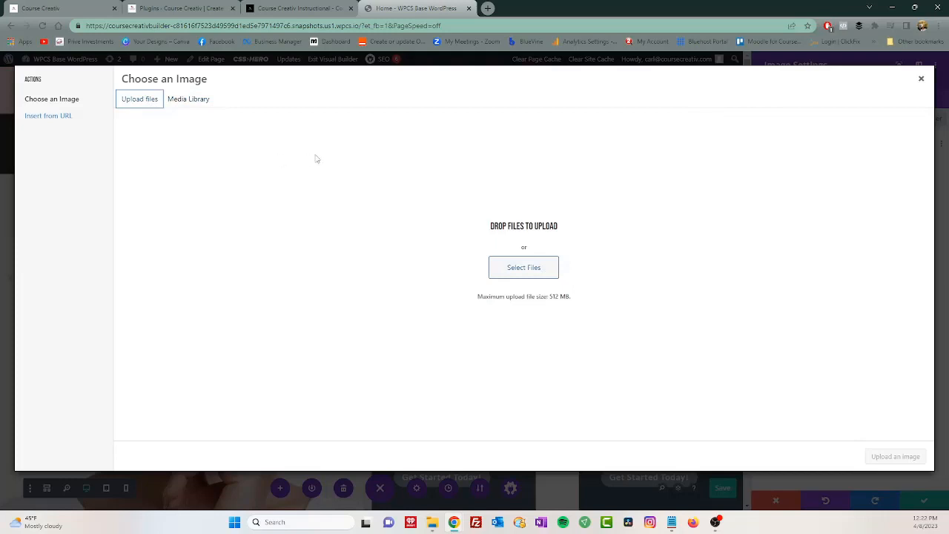
left_click(204, 102)
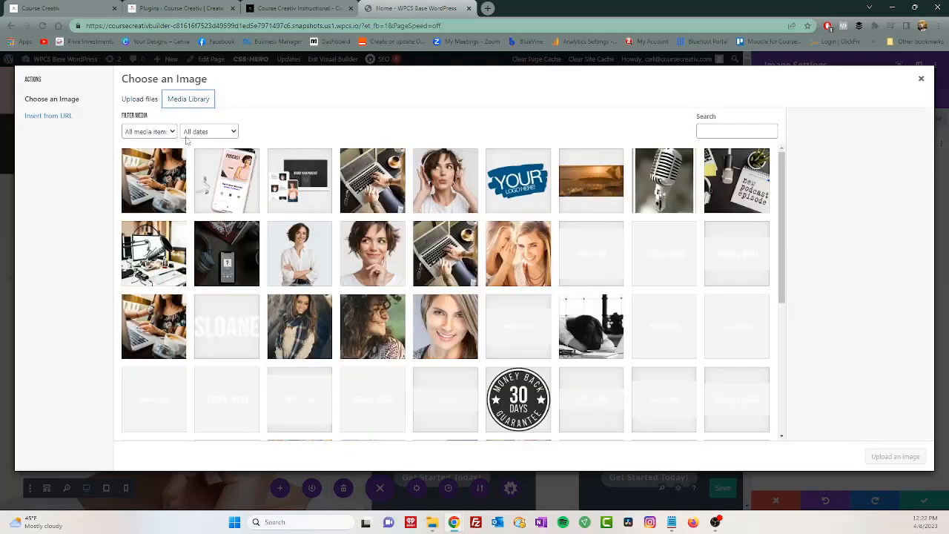
left_click(165, 176)
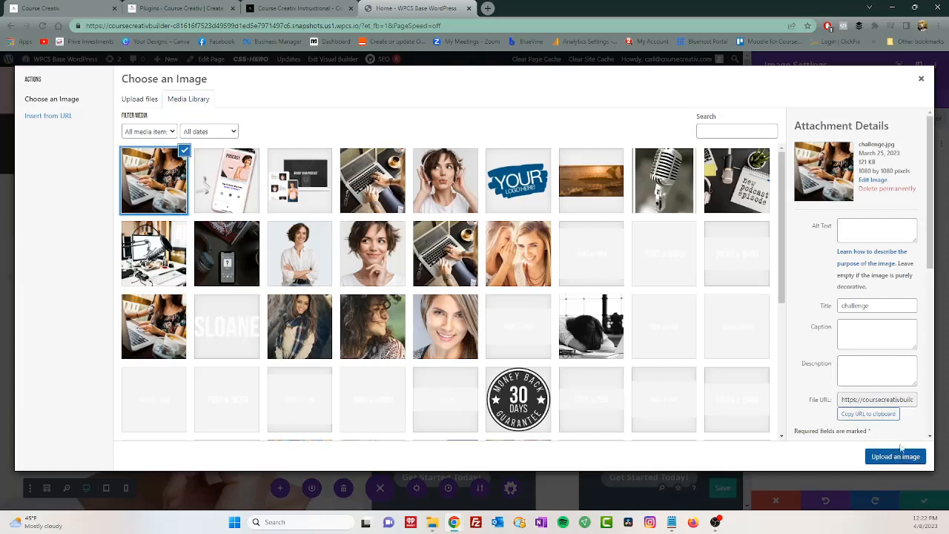
left_click(920, 79)
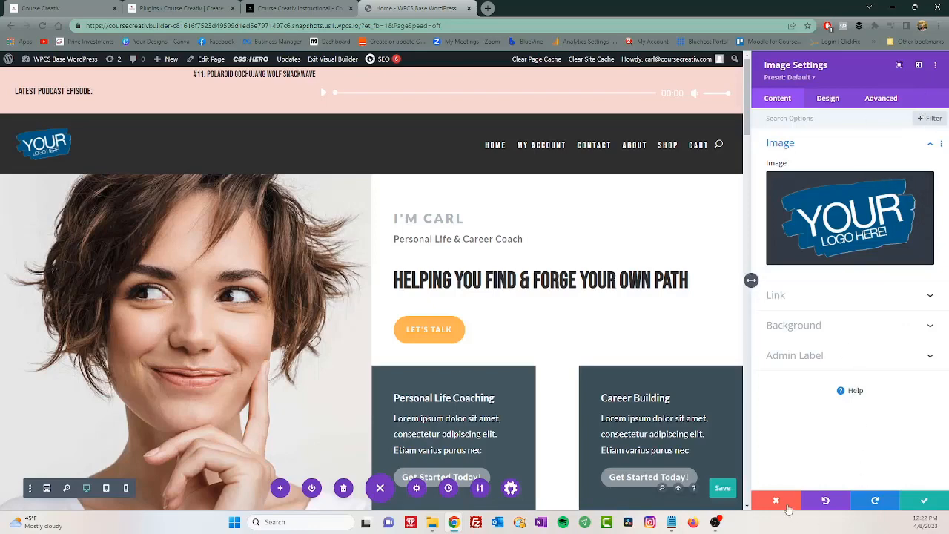
left_click(783, 504)
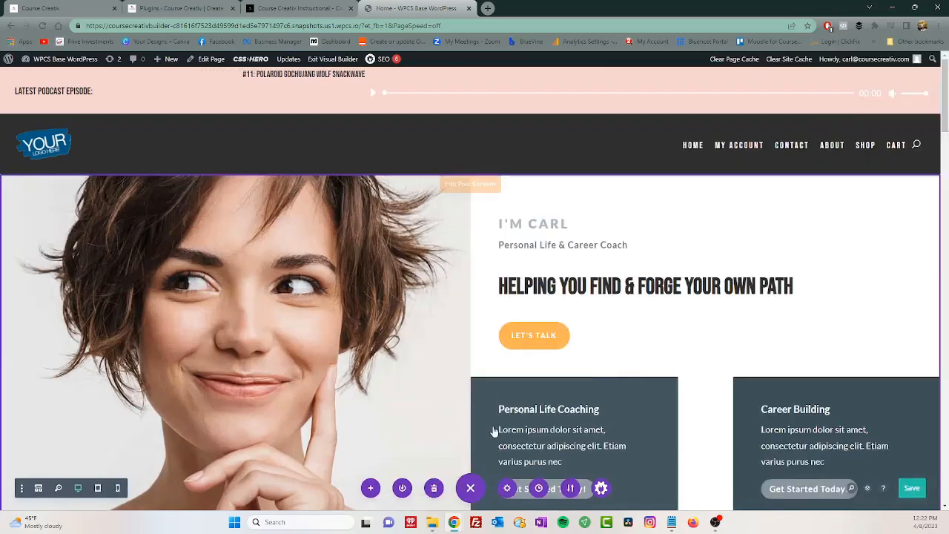
Look over the hero and services area, and review the page's Editing History before closing it.
scroll(443, 413, "down", 2)
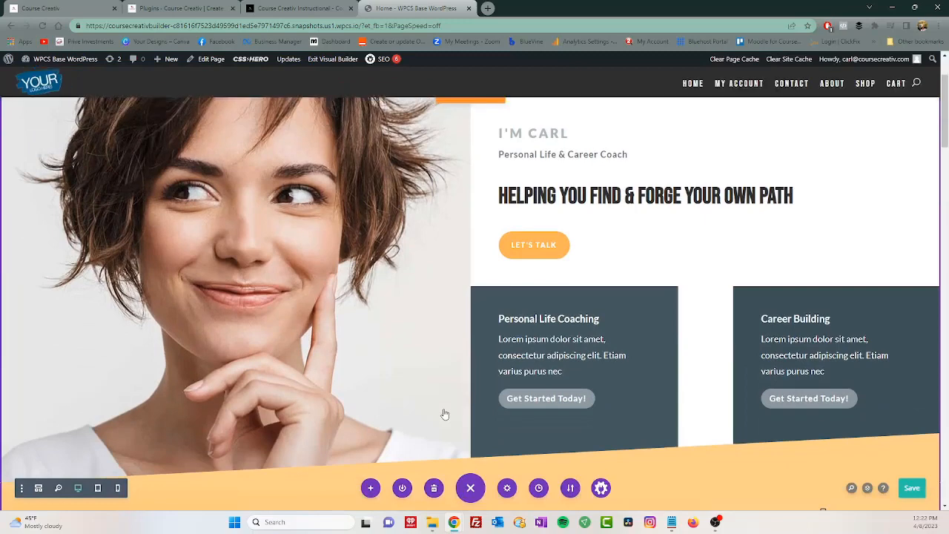
scroll(445, 414, "down", 1)
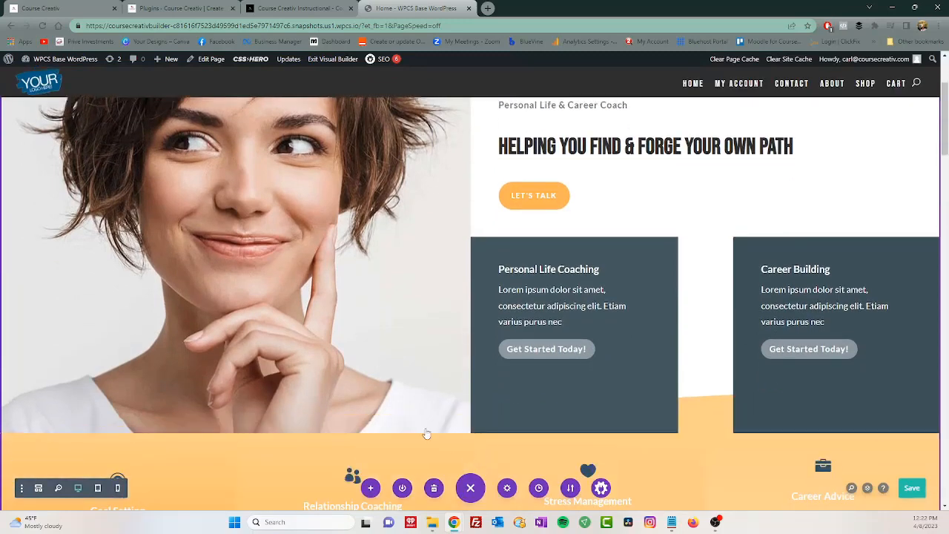
scroll(420, 432, "up", 3)
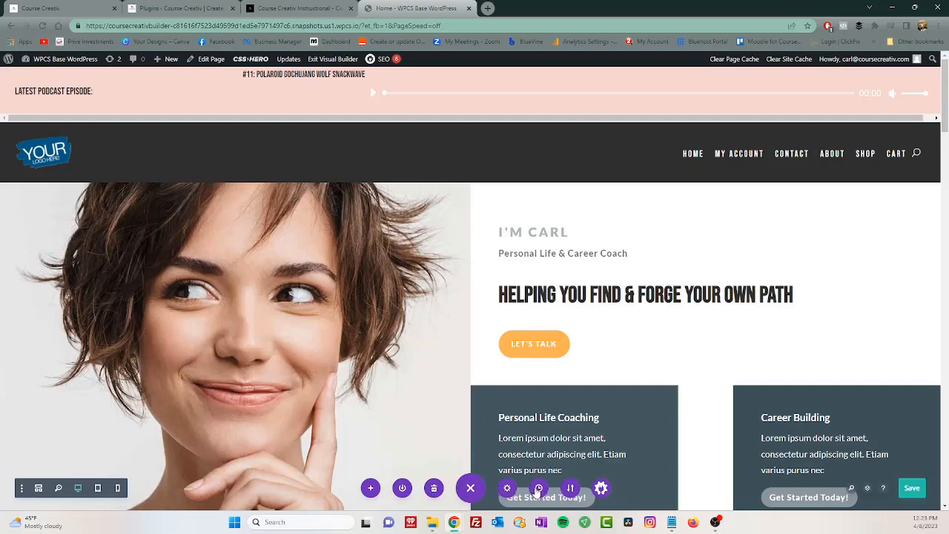
left_click(538, 489)
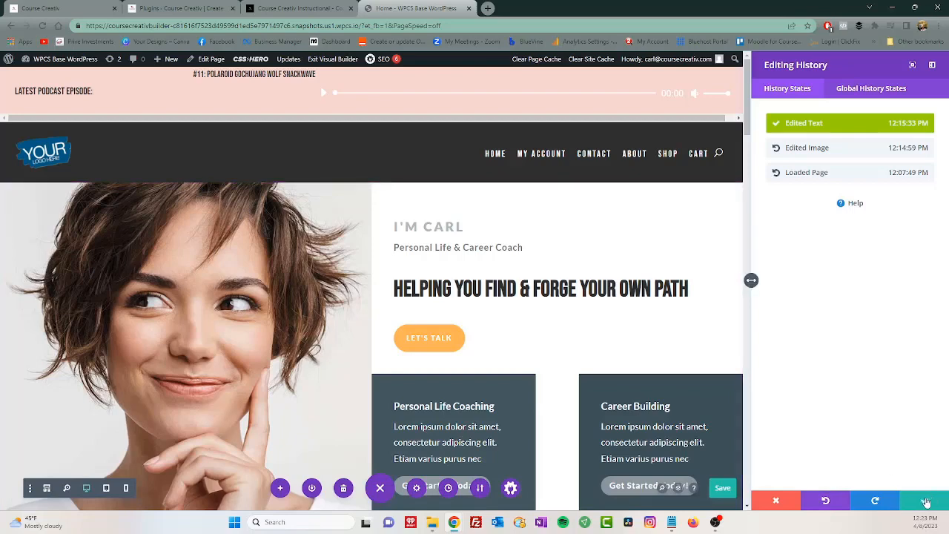
left_click(923, 504)
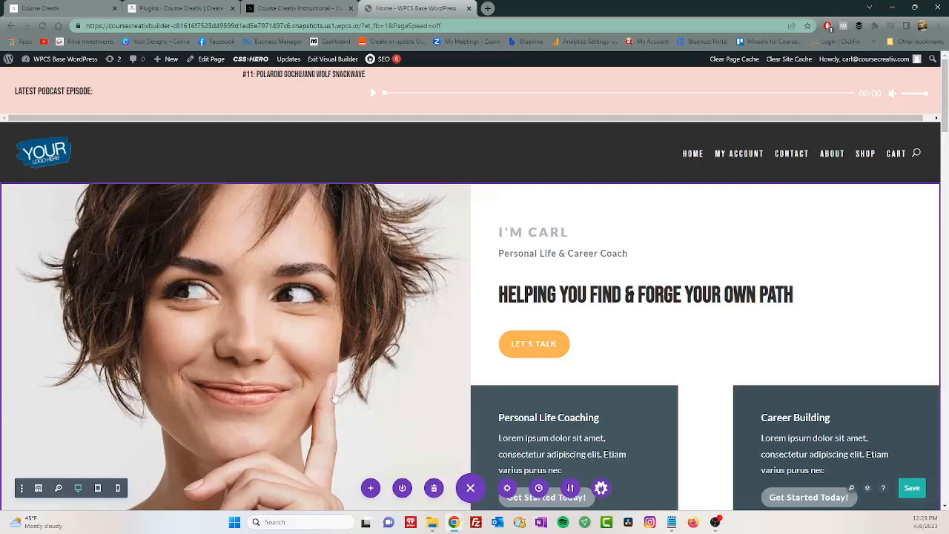
Look over the premade layouts and the search suggestions in the Divi library, and close the library.
scroll(373, 403, "down", 1)
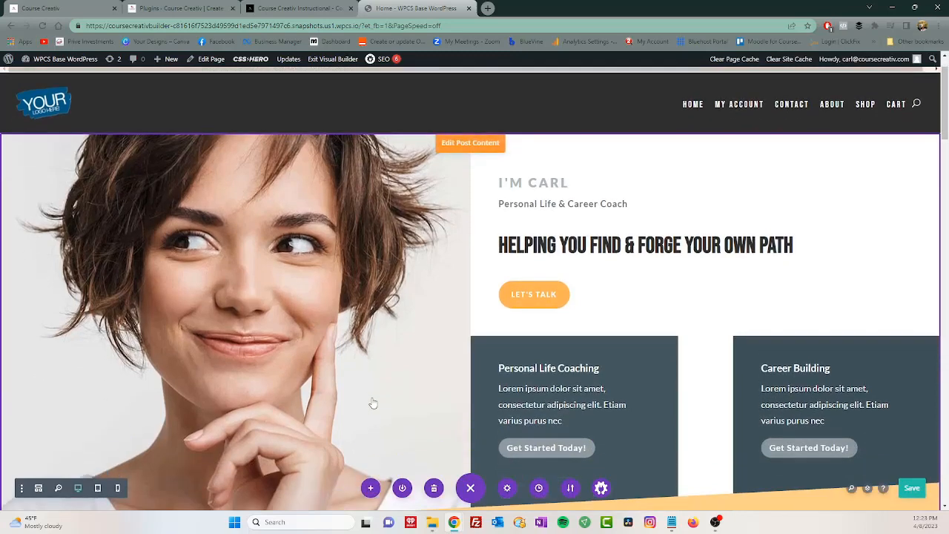
scroll(375, 404, "up", 1)
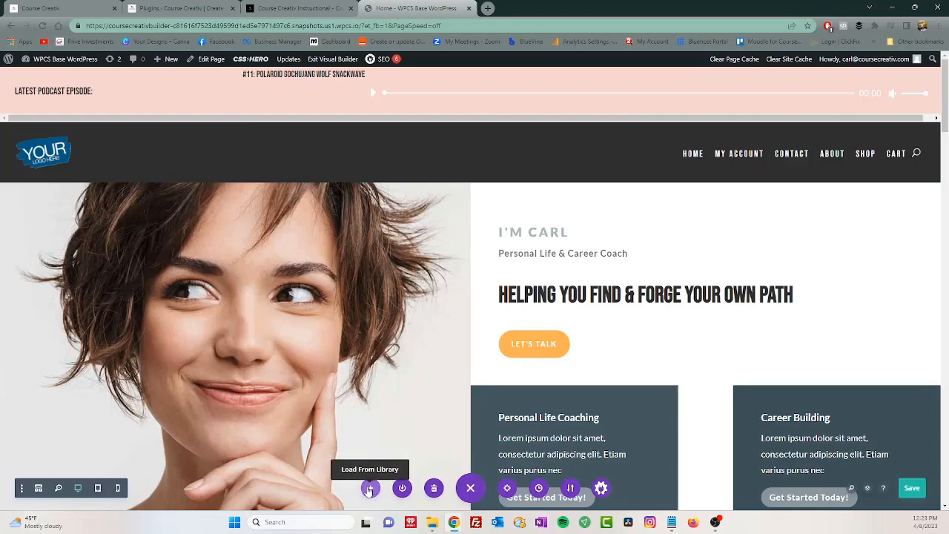
left_click(370, 489)
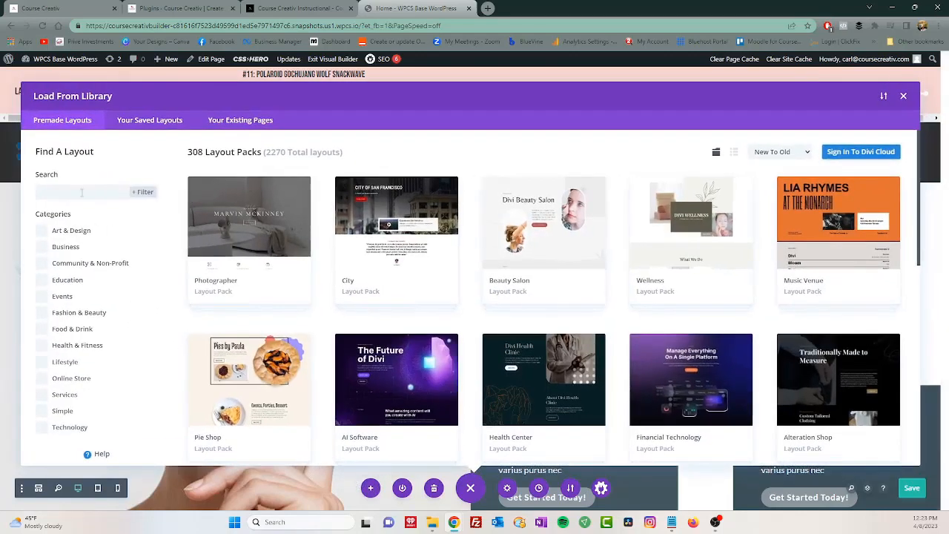
left_click(76, 192)
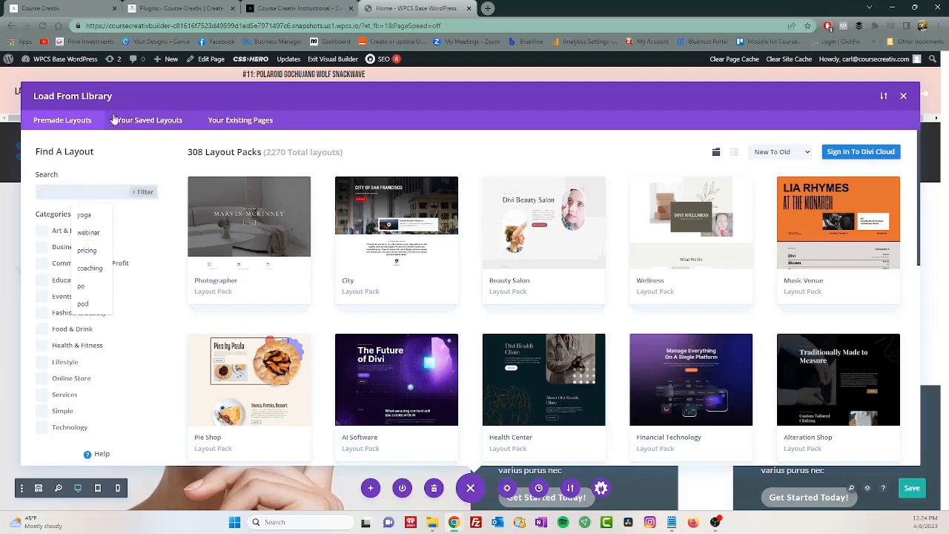
left_click(903, 95)
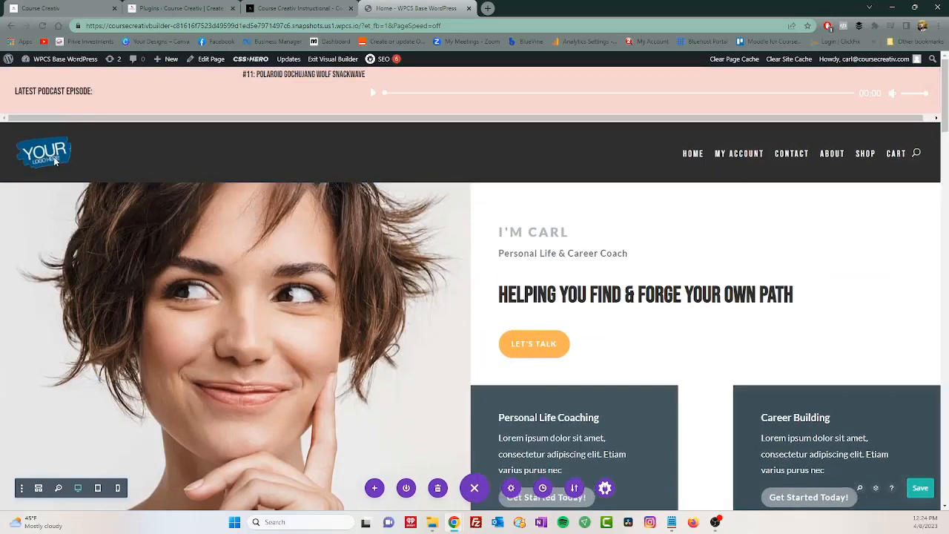
mouse_move(44, 159)
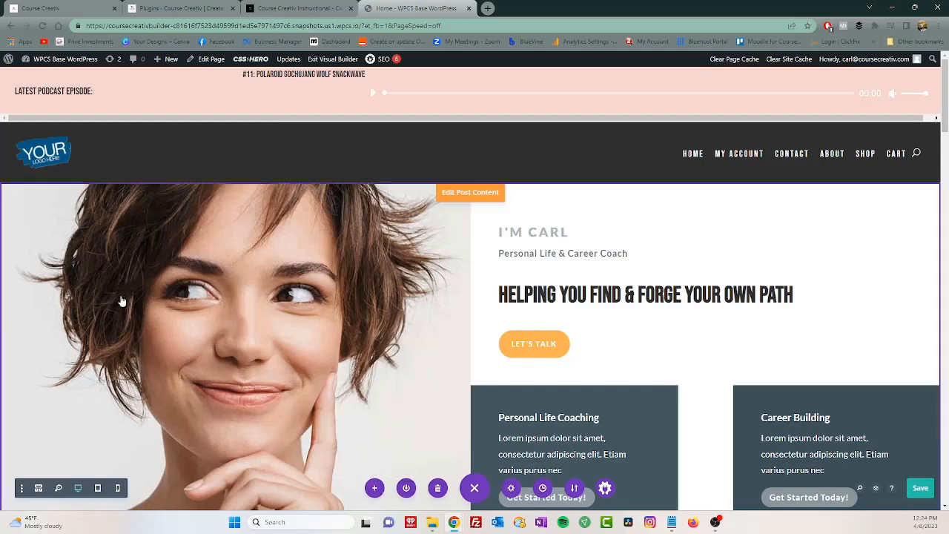
Search the premade layouts for yoga and load the Online Yoga Home Page layout, replacing the existing content.
left_click(375, 489)
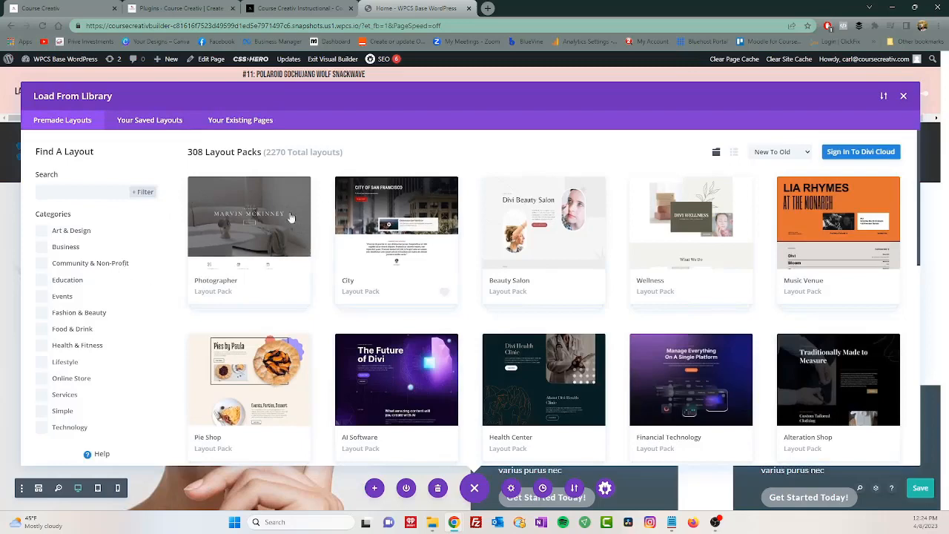
left_click(57, 191)
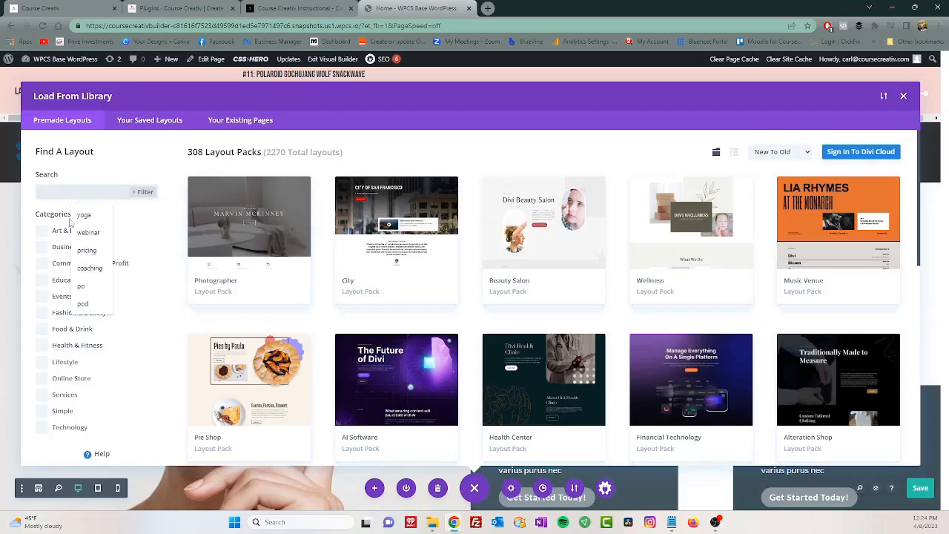
left_click(83, 215)
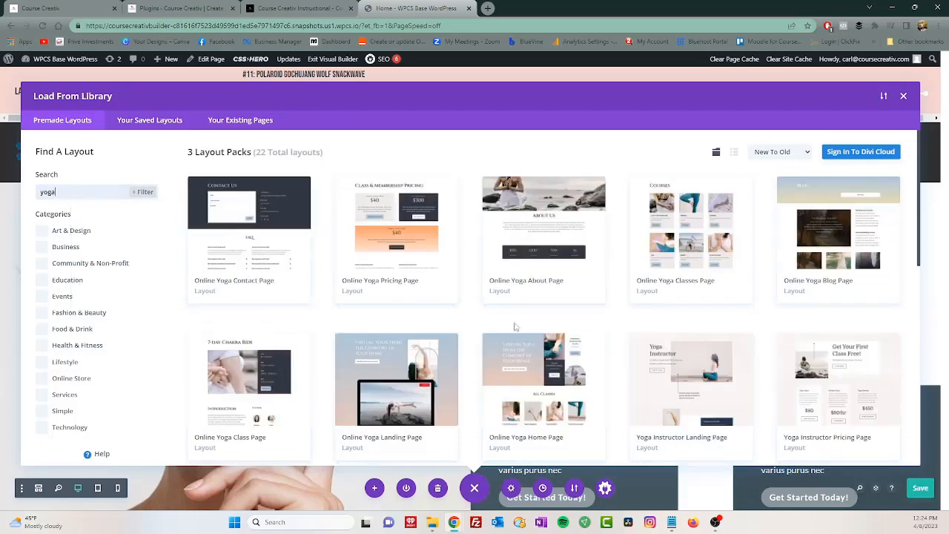
left_click(560, 387)
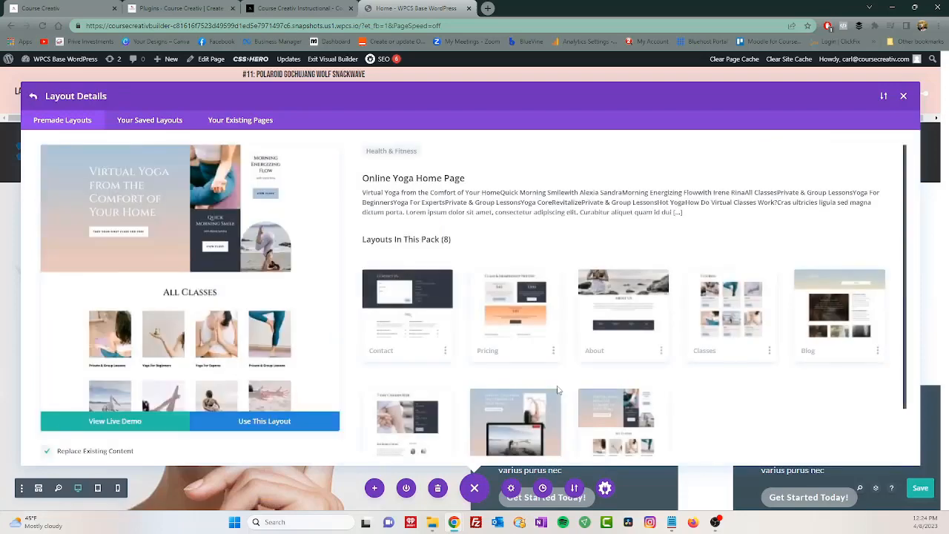
left_click(275, 422)
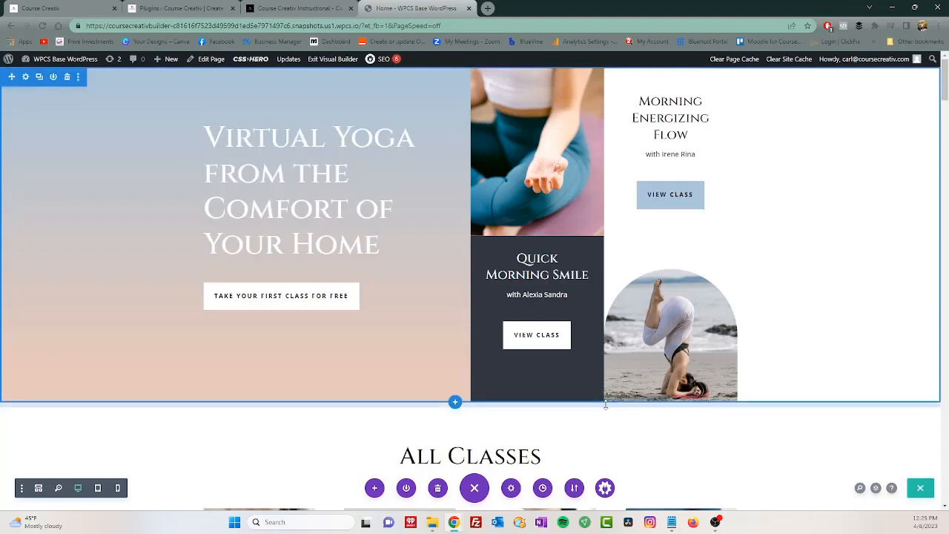
Look over the loaded yoga page, and undo the layout load in the Editing History.
scroll(374, 330, "down", 5)
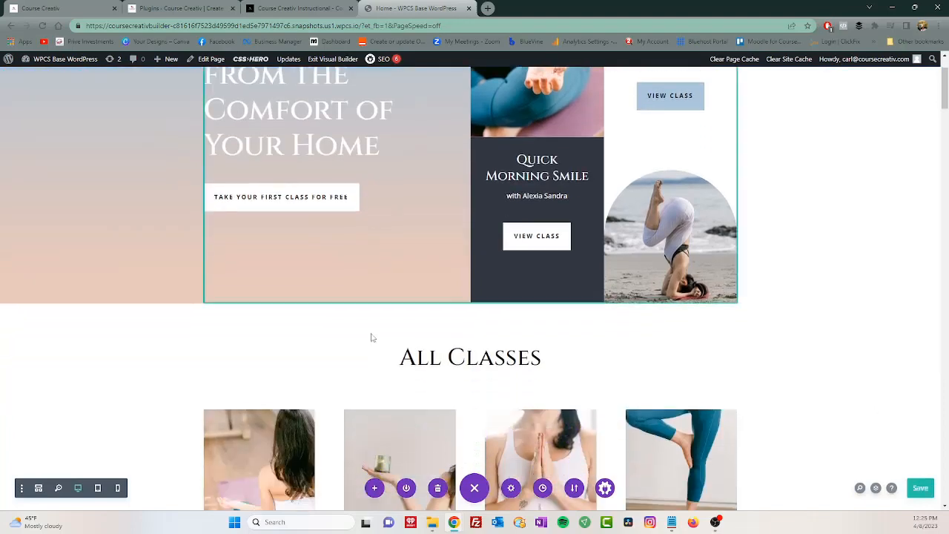
scroll(371, 340, "down", 1)
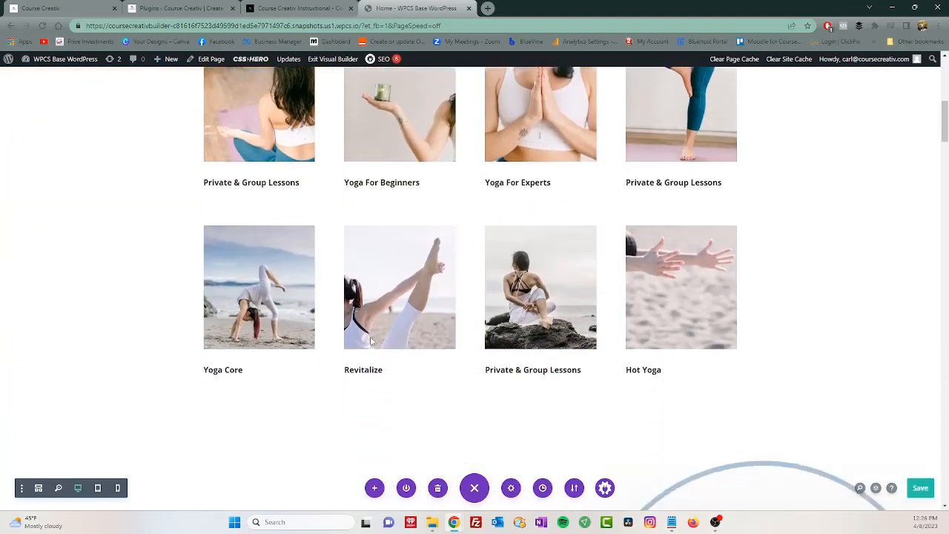
scroll(378, 345, "up", 3)
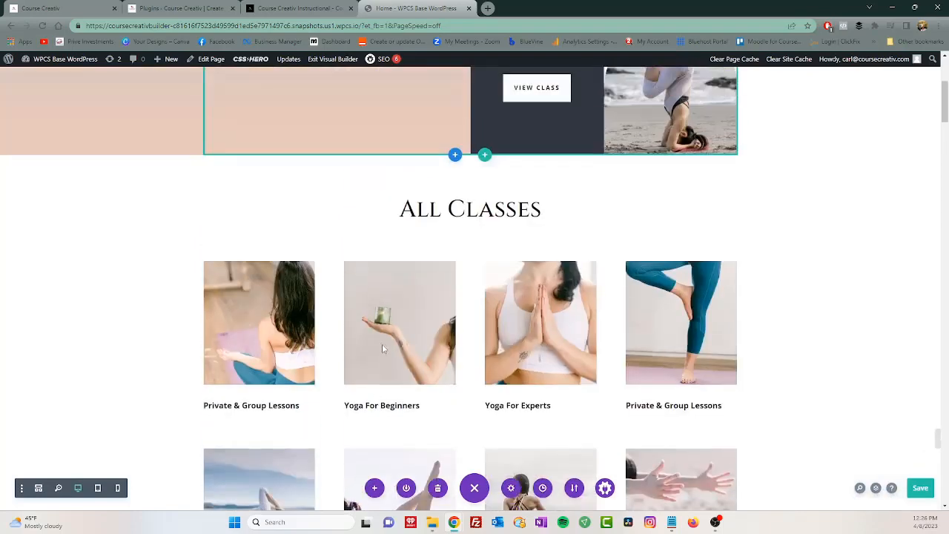
scroll(567, 452, "up", 3)
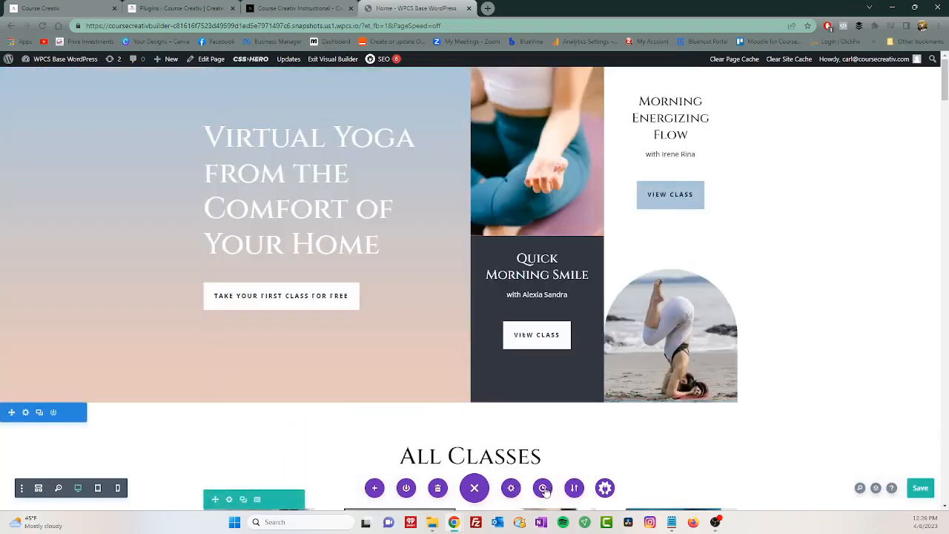
left_click(543, 488)
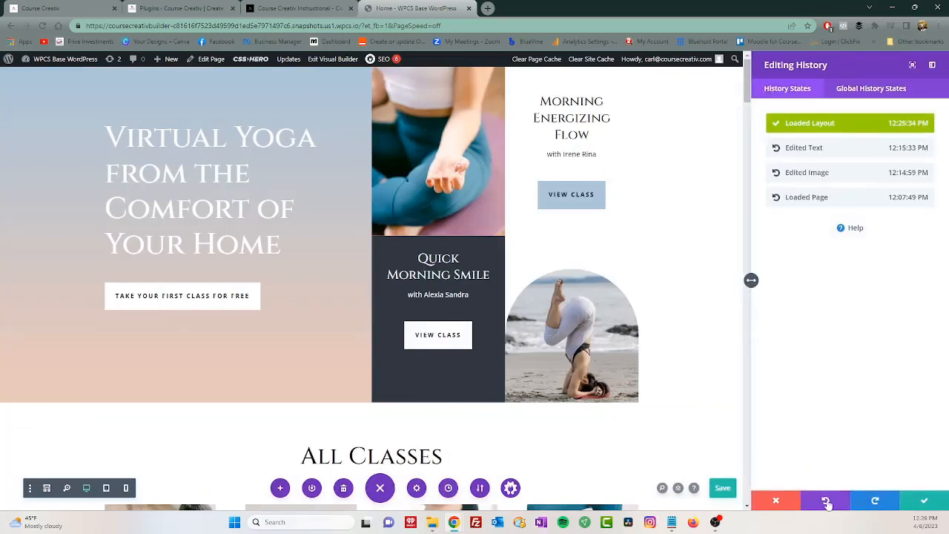
left_click(828, 503)
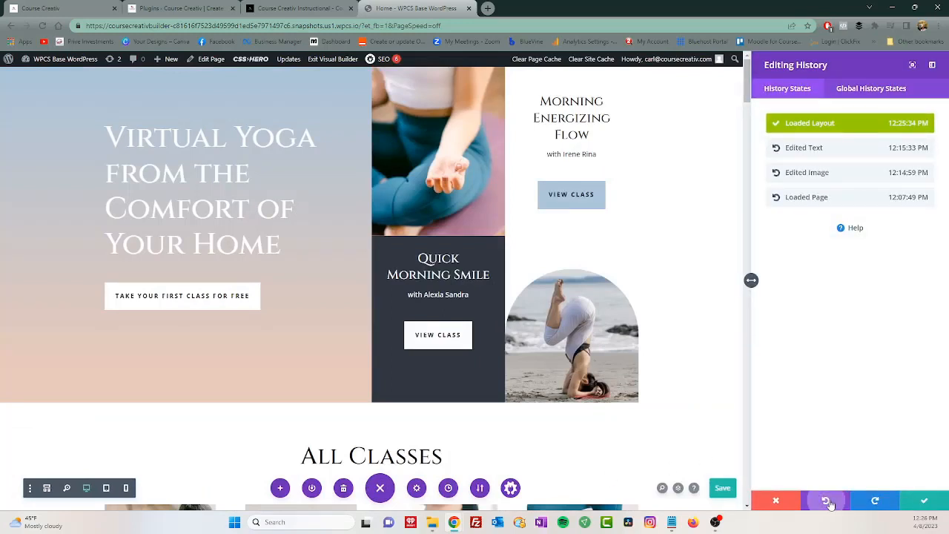
left_click(827, 502)
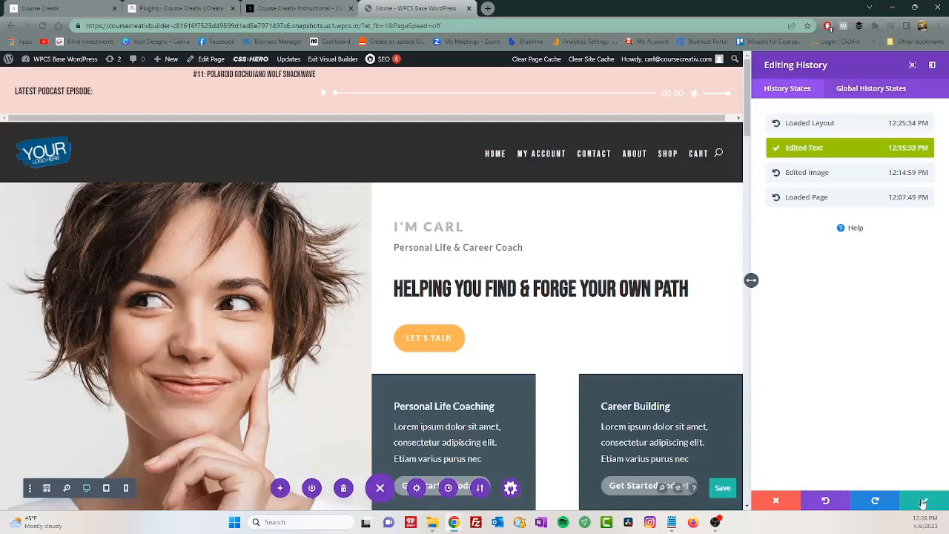
left_click(921, 503)
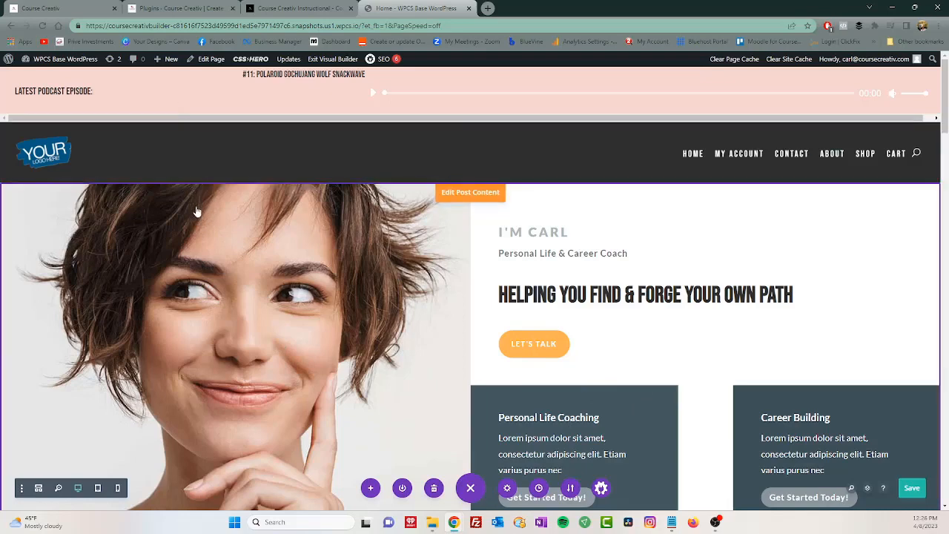
View the settings of the divider over the hero photo and close them without changes.
scroll(366, 291, "down", 1)
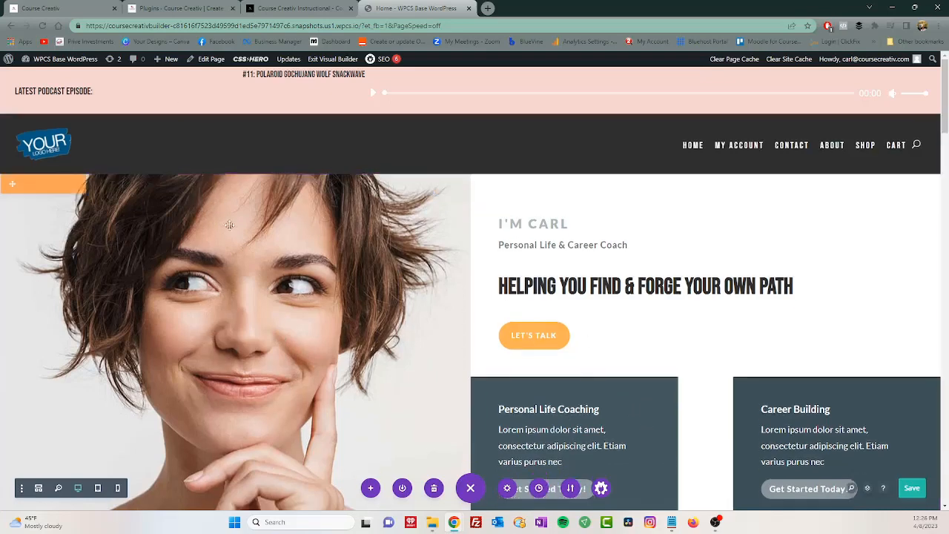
left_click(222, 223)
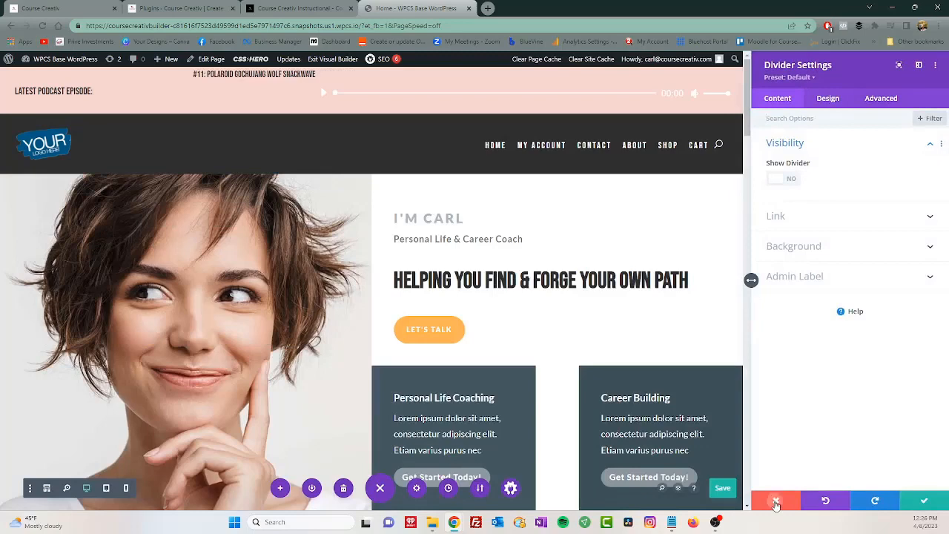
left_click(775, 500)
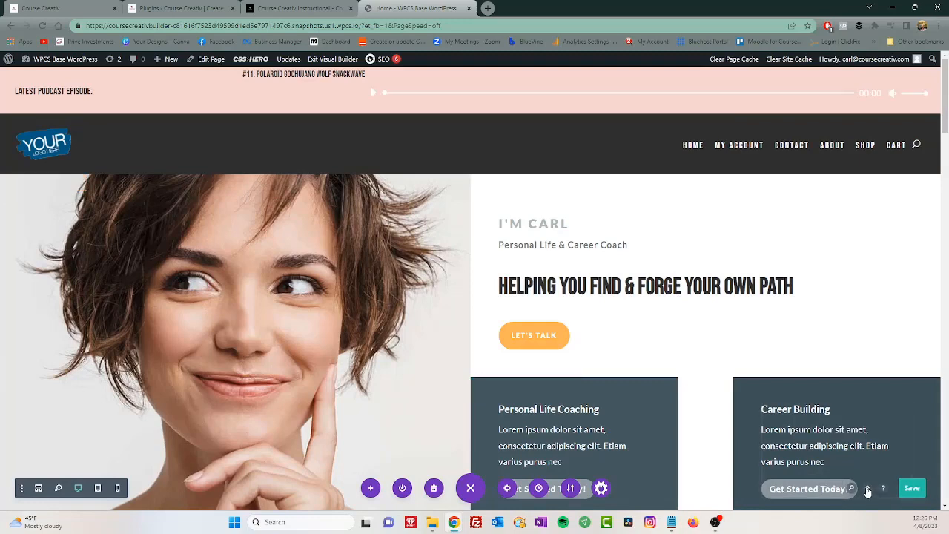
Examine the Layers list of the page content, and the header's Layers list with its layer search.
left_click(867, 489)
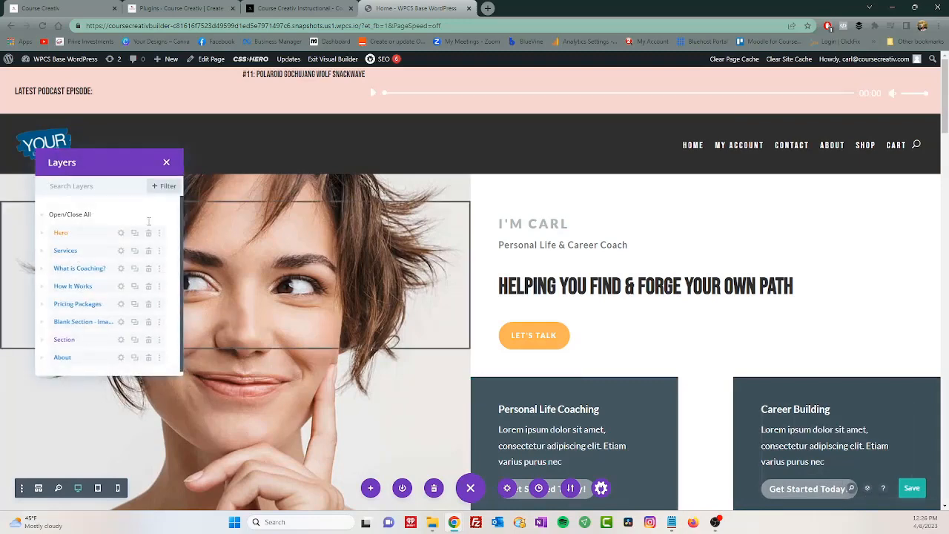
left_click(166, 163)
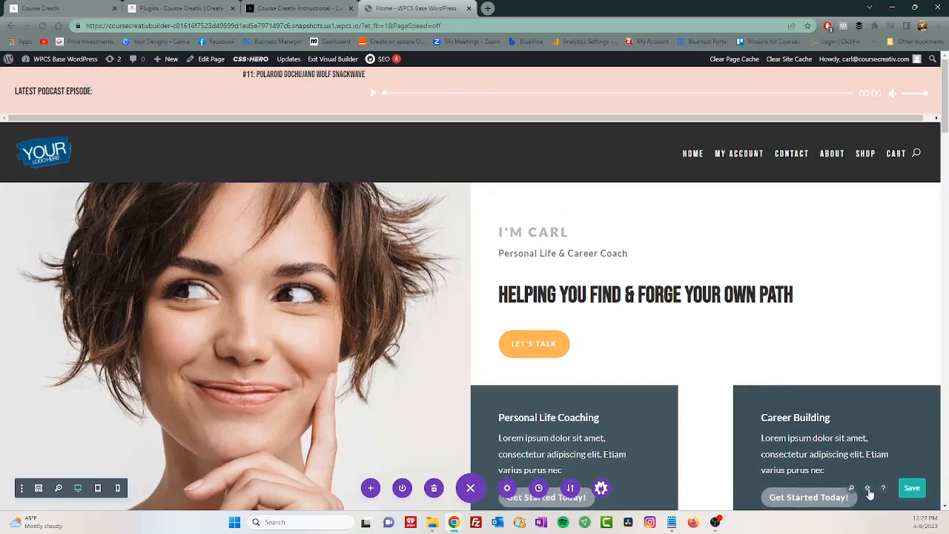
left_click(867, 488)
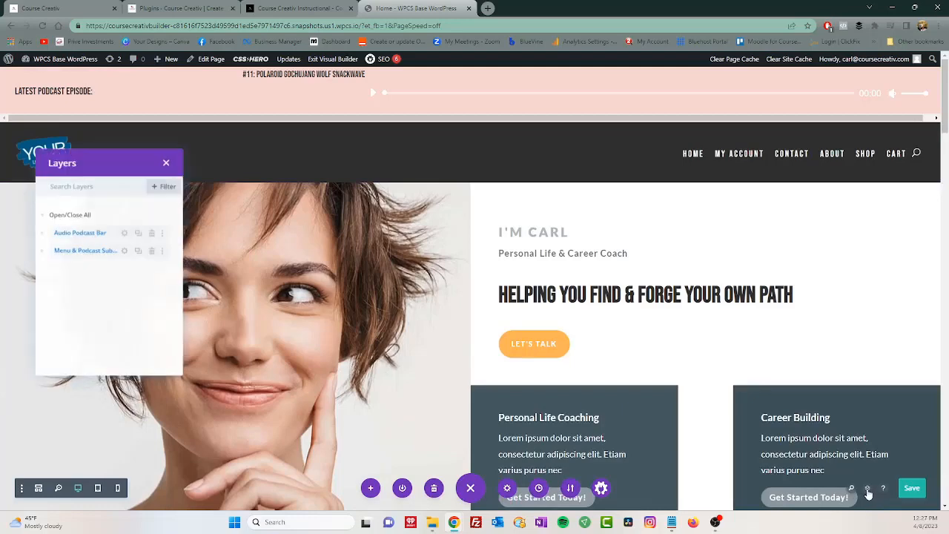
left_click(166, 161)
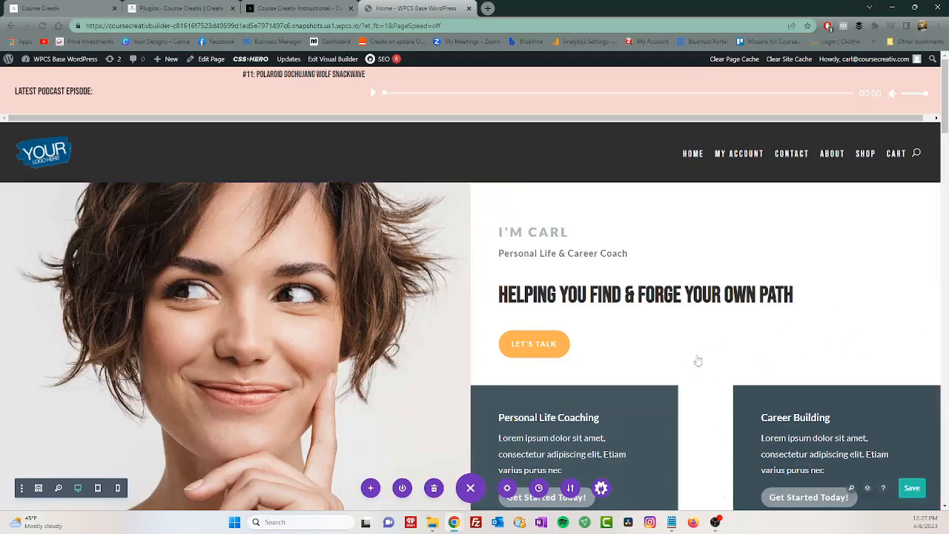
left_click(852, 488)
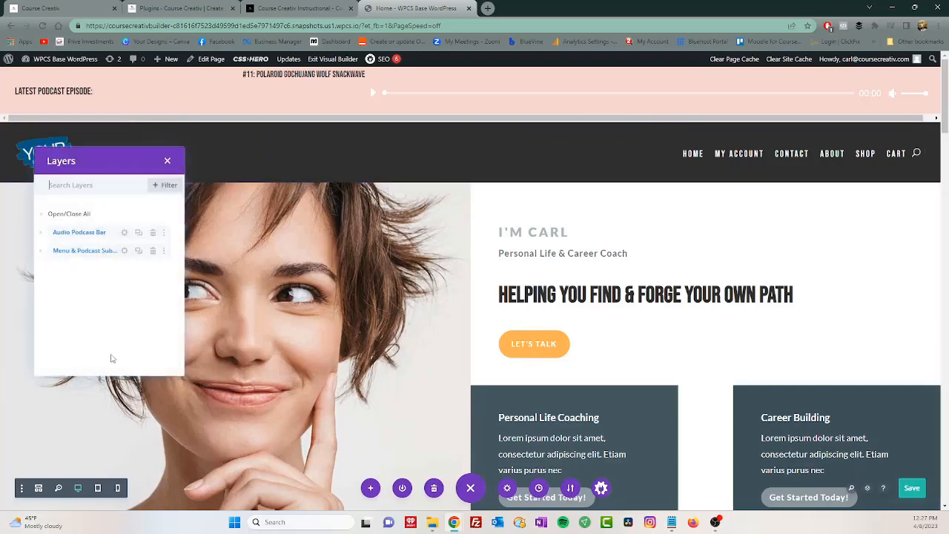
left_click(166, 162)
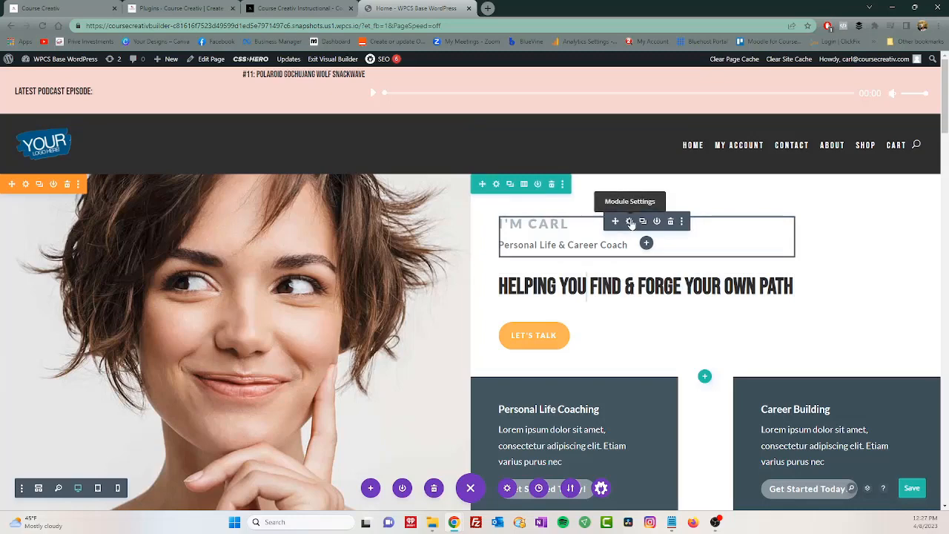
Inspect the heading and the Personal Life & Career Coach line in the hero text module's settings, and close the settings.
left_click(630, 222)
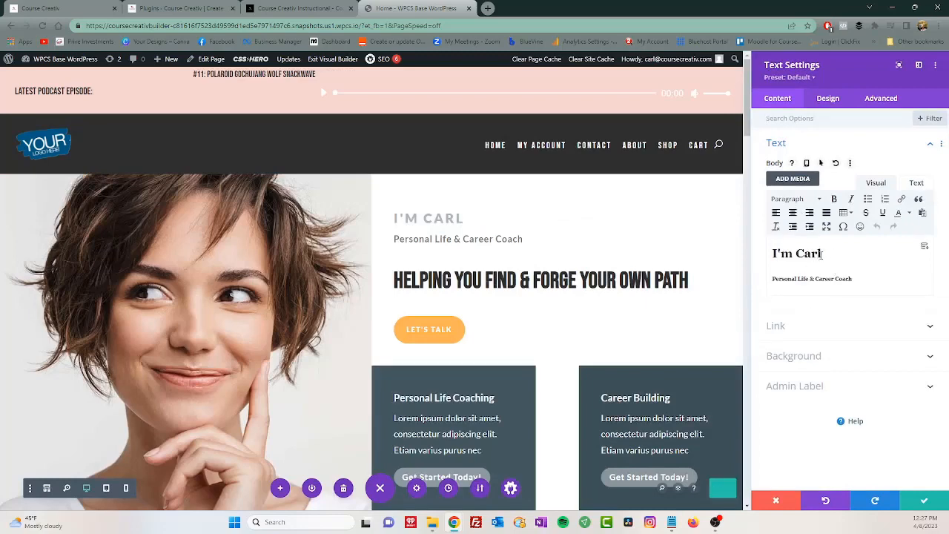
left_click_drag(828, 256, 798, 253)
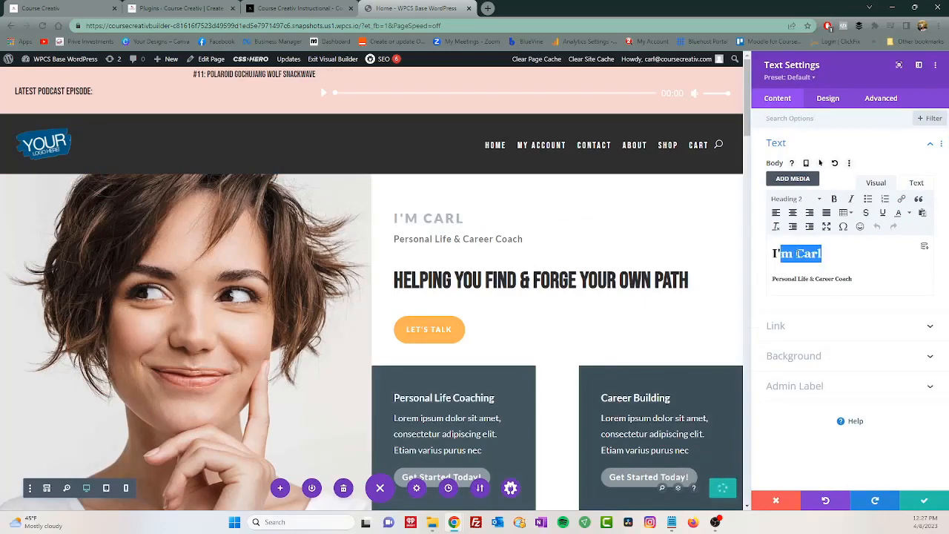
left_click_drag(860, 278, 771, 278)
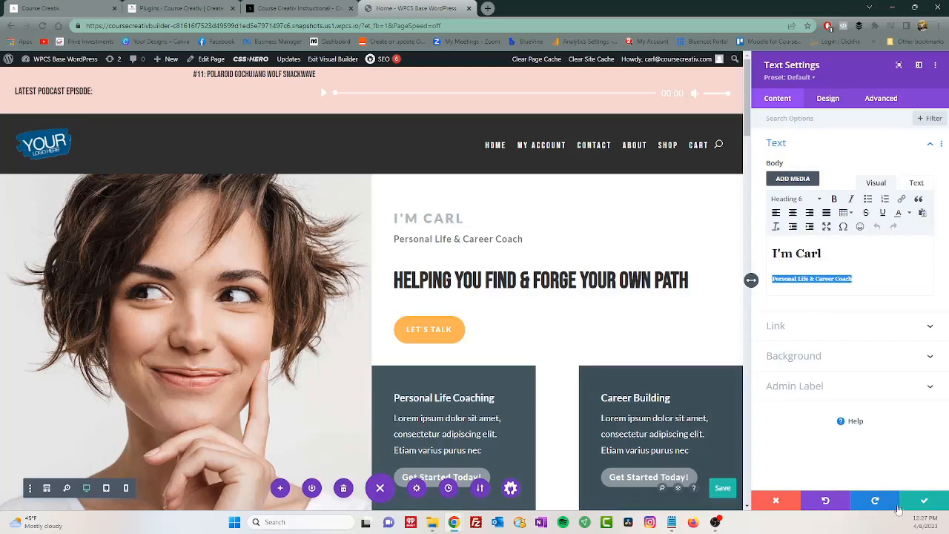
left_click(908, 507)
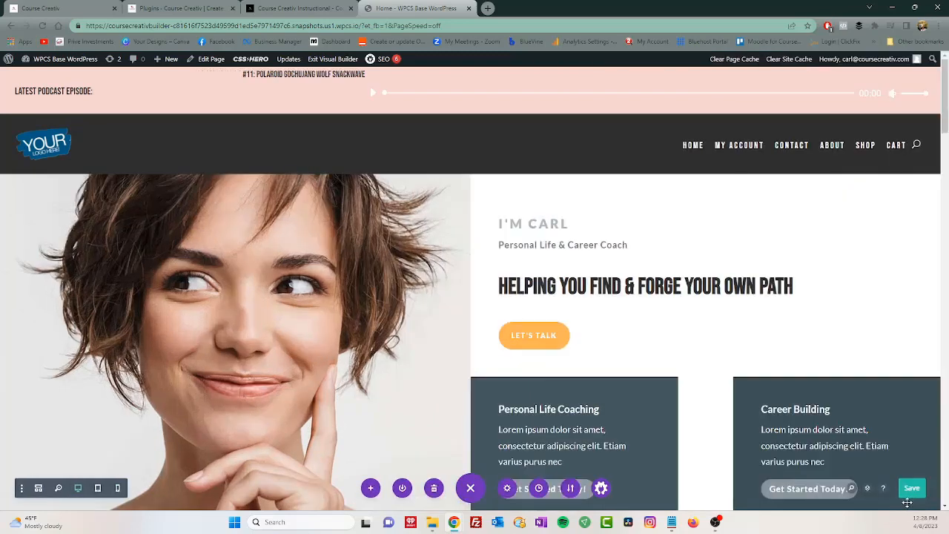